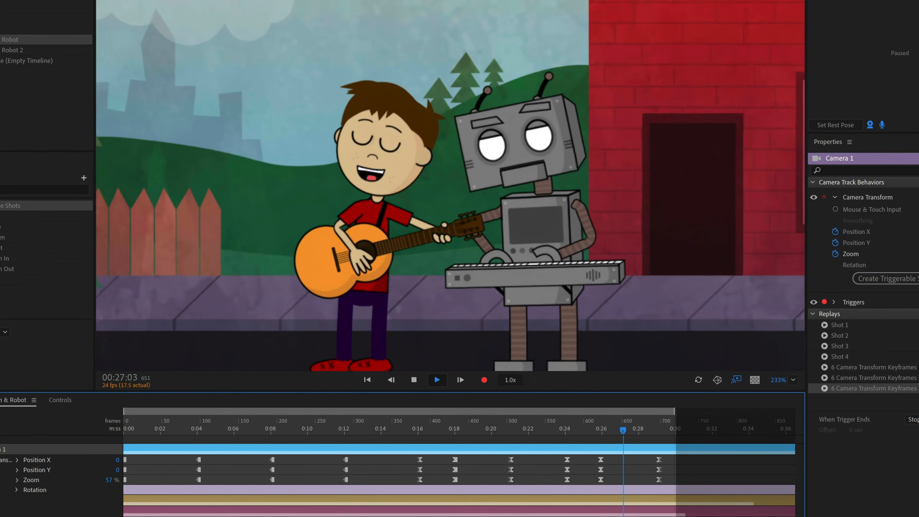
Play the scene and scrub through the camera's keyframed moves on the timeline
key(space)
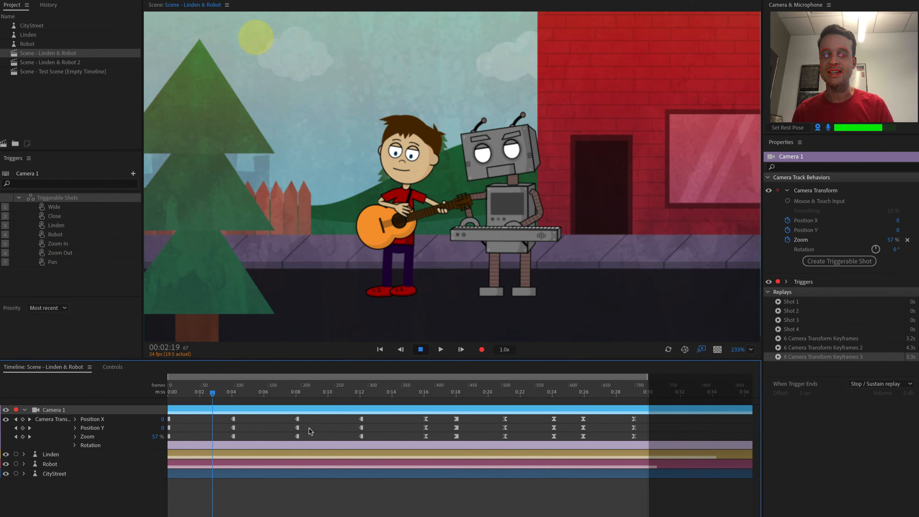
drag(211, 395, 641, 434)
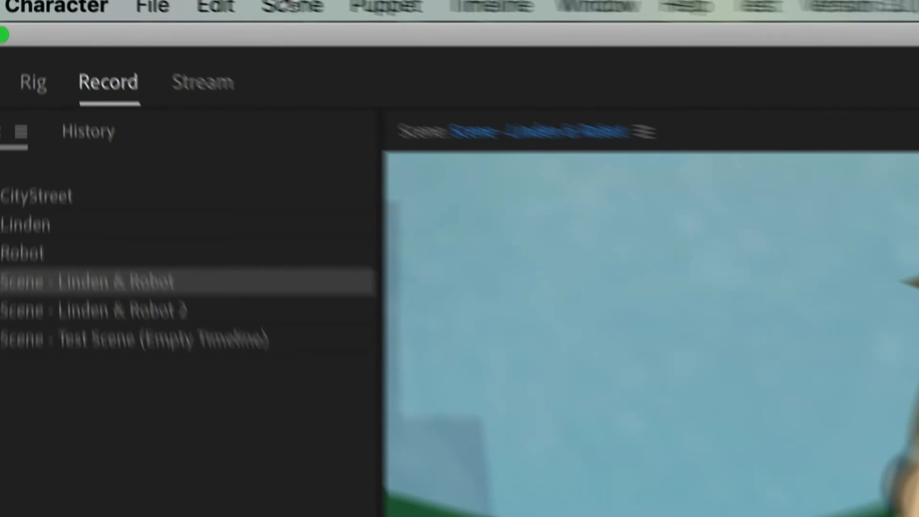
click(363, 25)
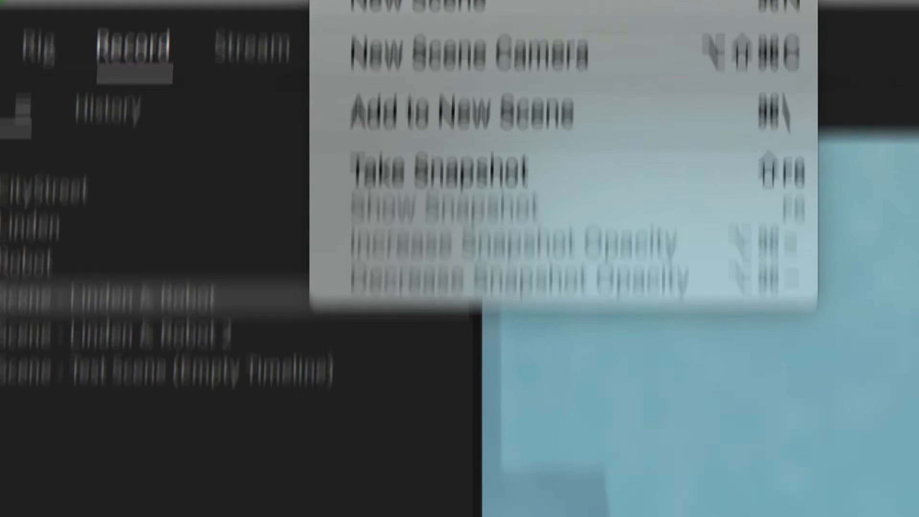
click(588, 136)
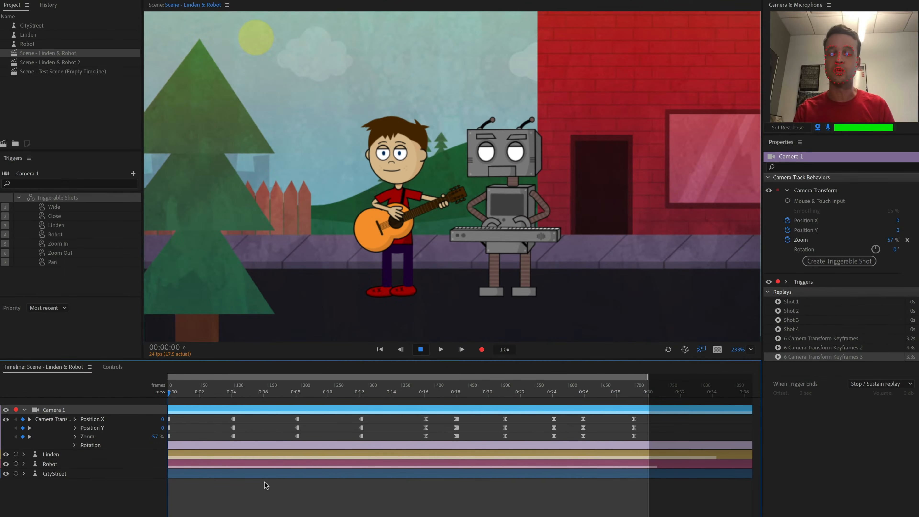
Trigger each of the camera's triggerable shots, Close through Pan, by their number keys
key(2)
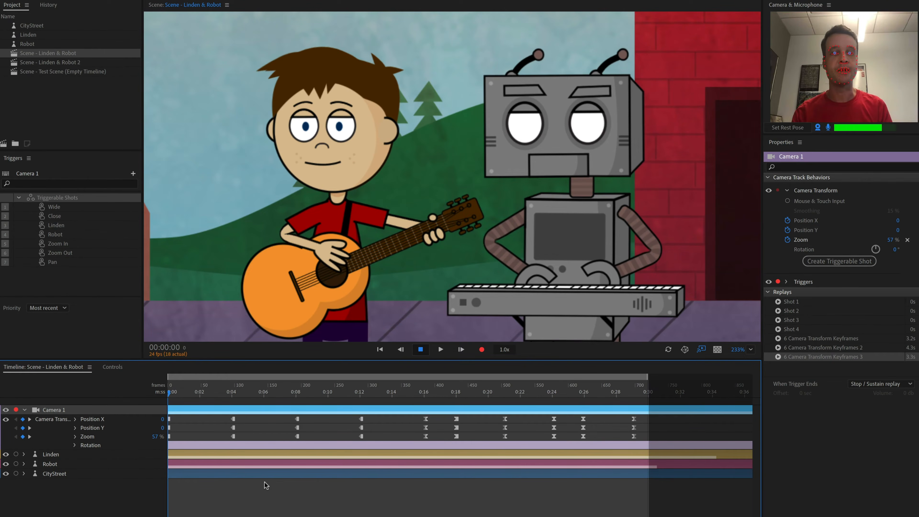
key(3)
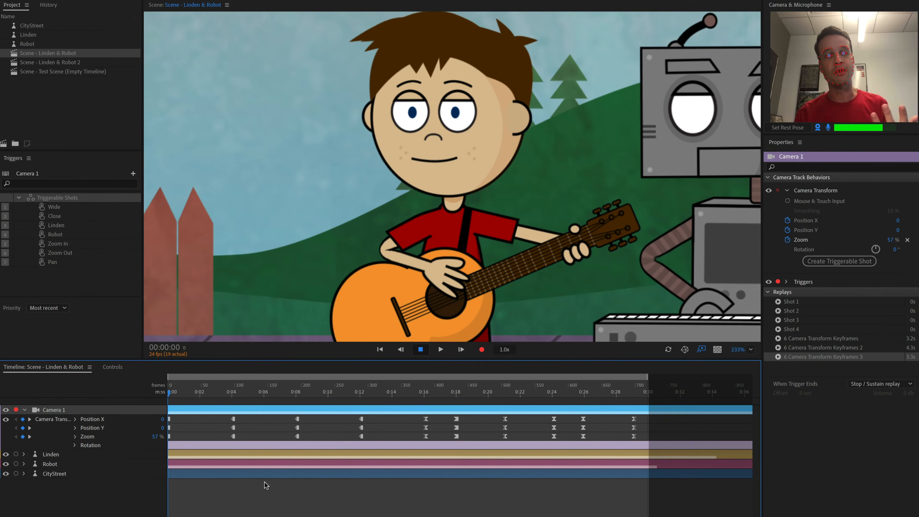
key(4)
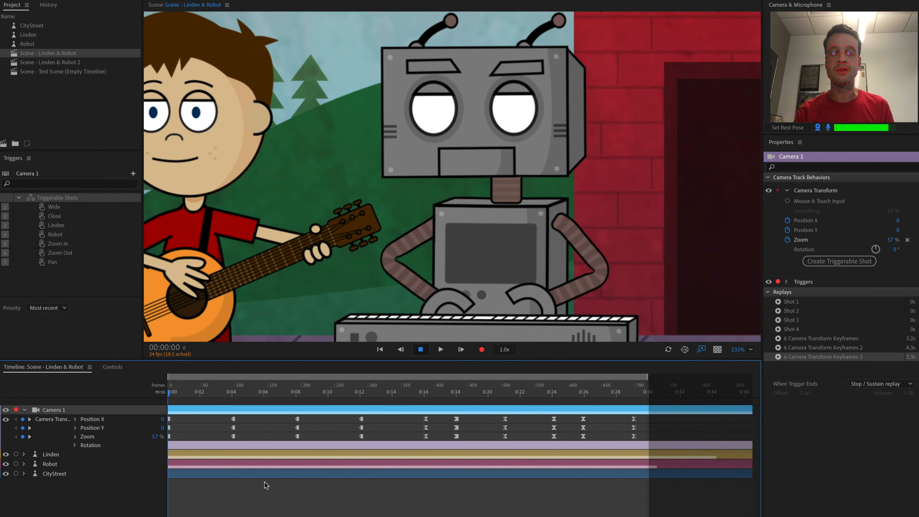
key(5)
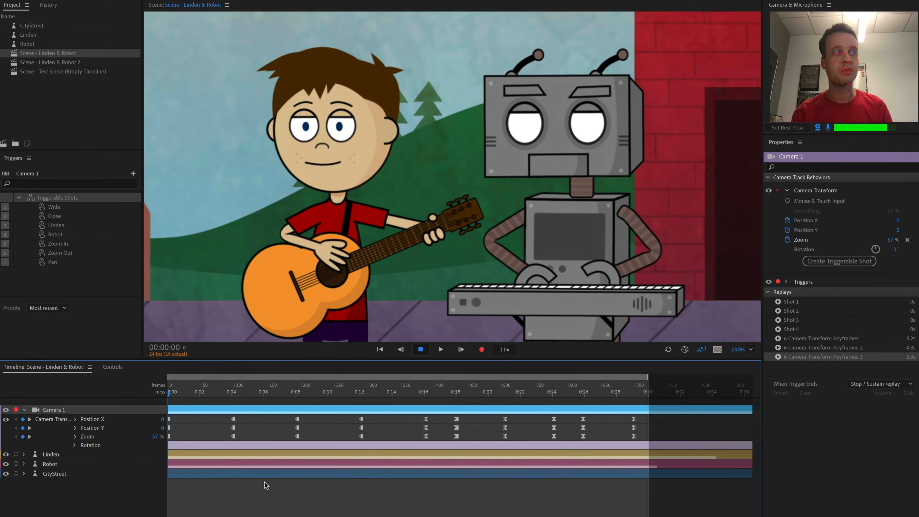
key(6)
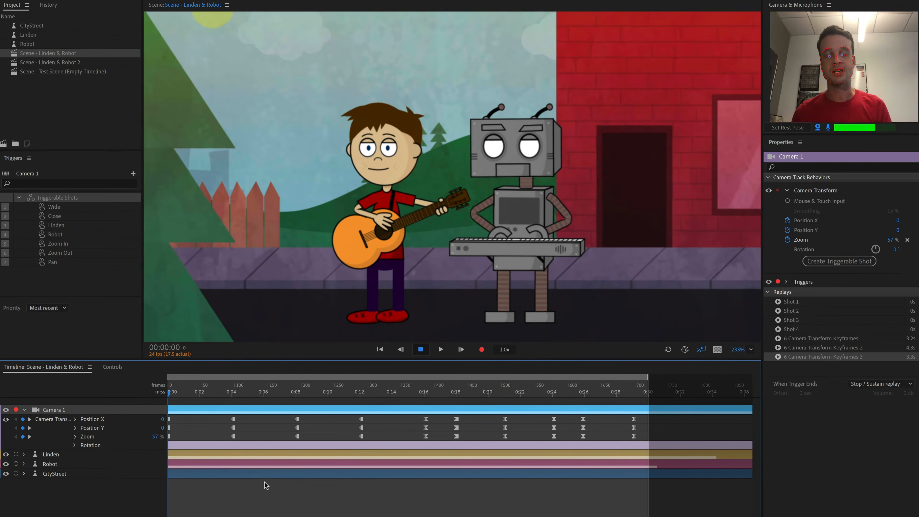
key(7)
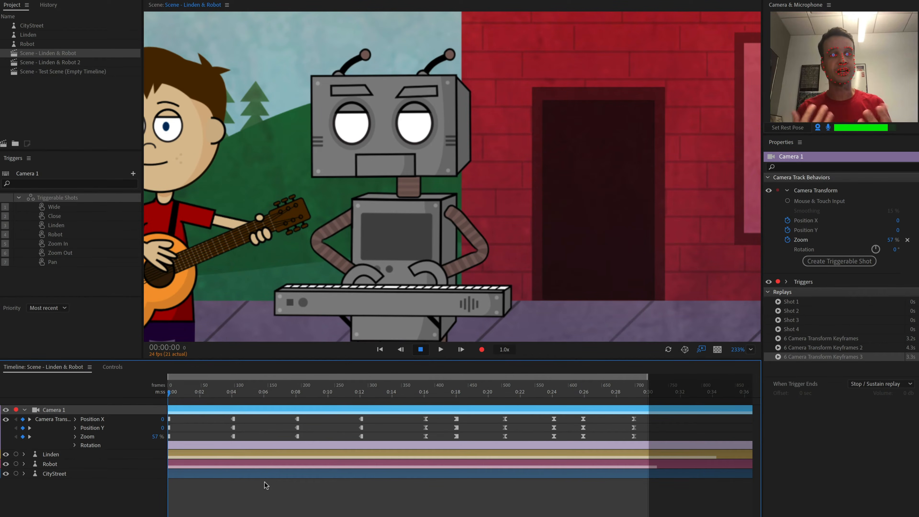
Switch back and forth between the Wide, Close, Linden and Robot camera shots with their keys
key(3)
key(1)
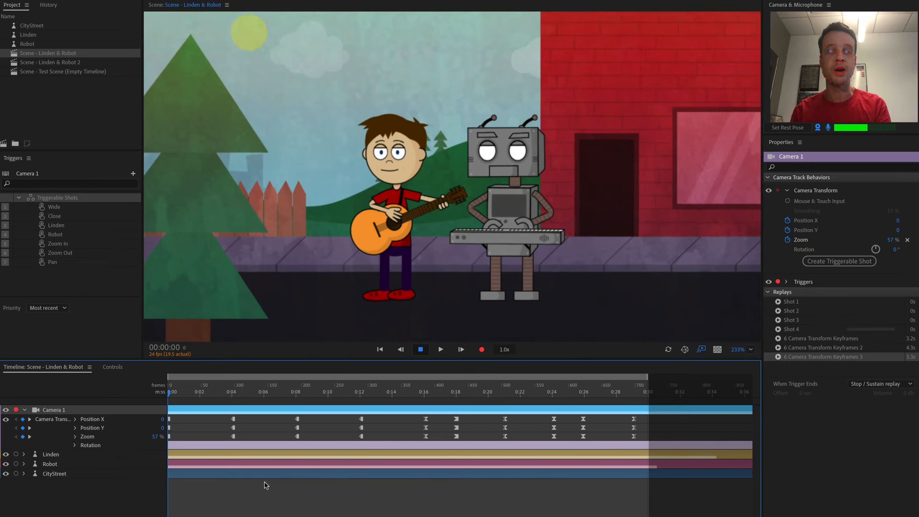
key(4)
key(2)
key(1)
key(4)
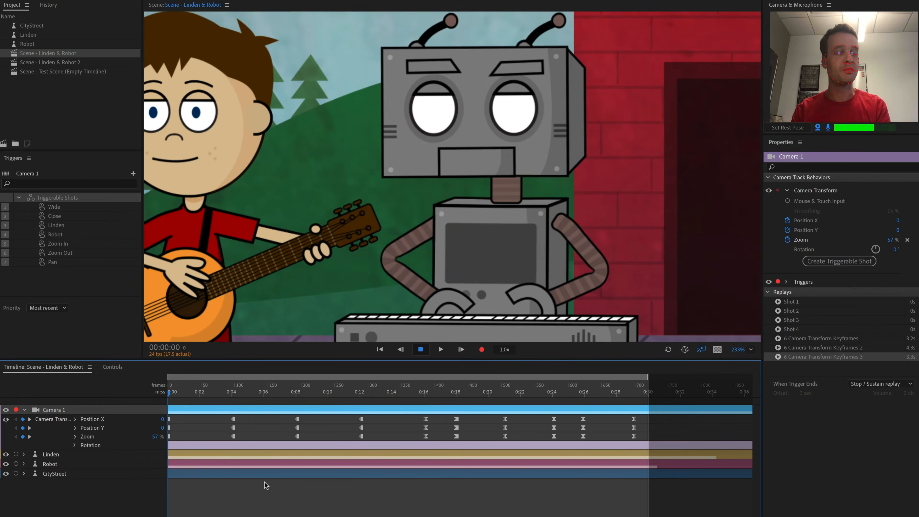
key(1)
key(2)
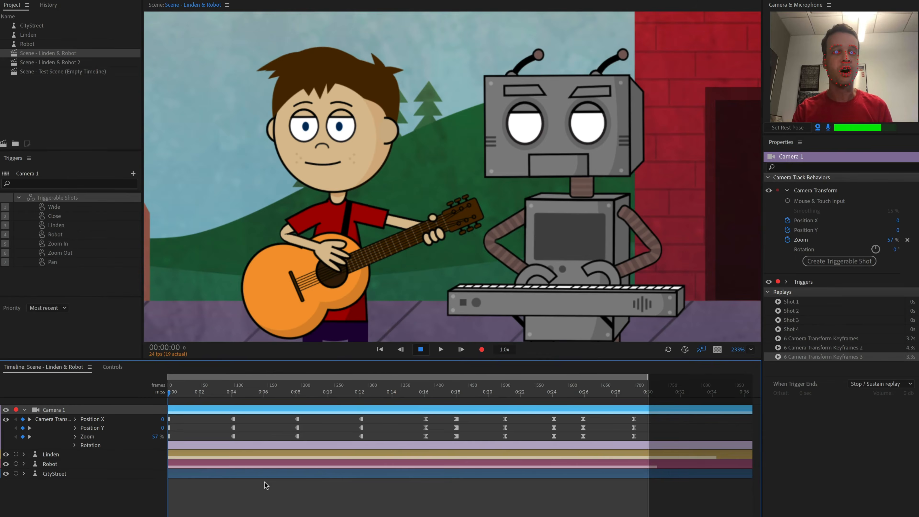
key(1)
Scrub the playhead from about 0:02 to 0:29 and trigger the Zoom Out shot
click(205, 392)
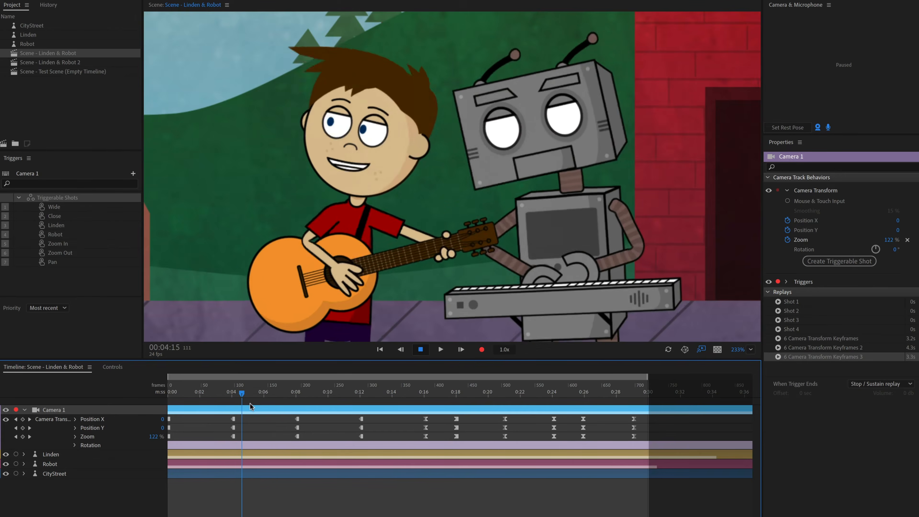
drag(250, 405, 640, 436)
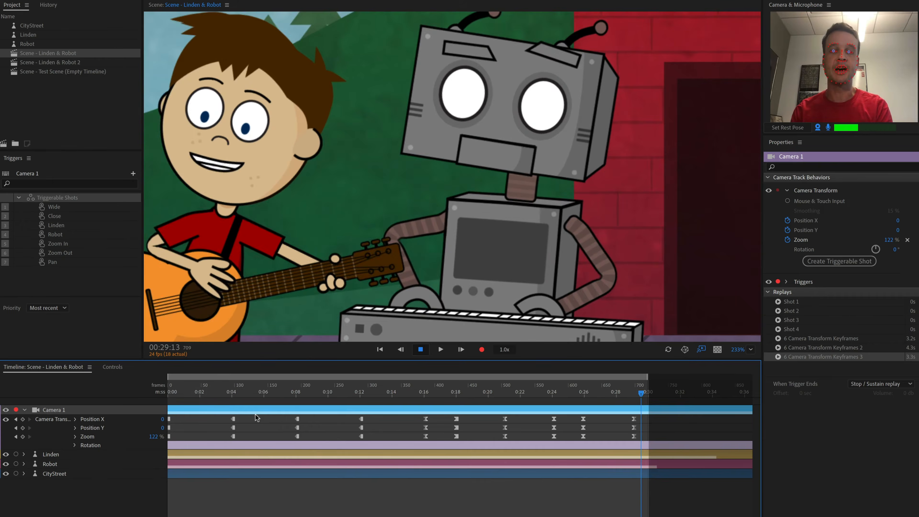
key(6)
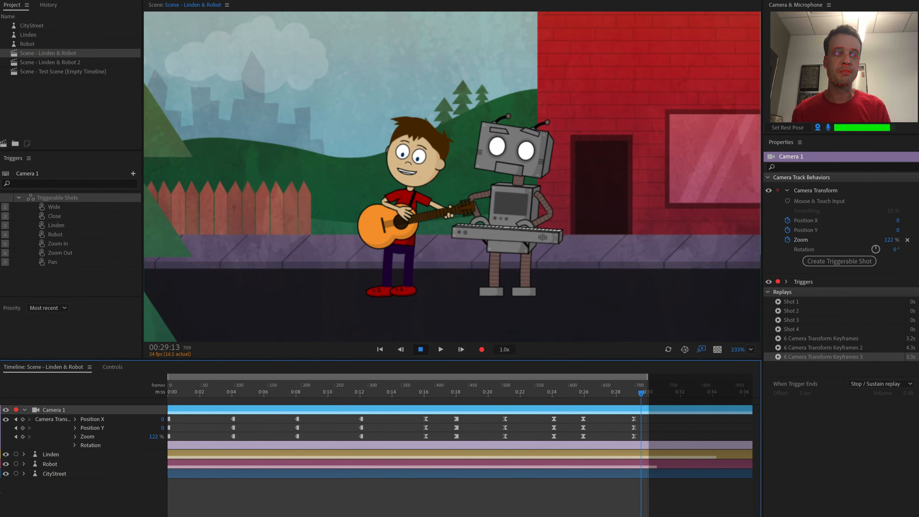
Expand the CityStreet track to view its keyframed background properties and scrub the timeline
click(24, 474)
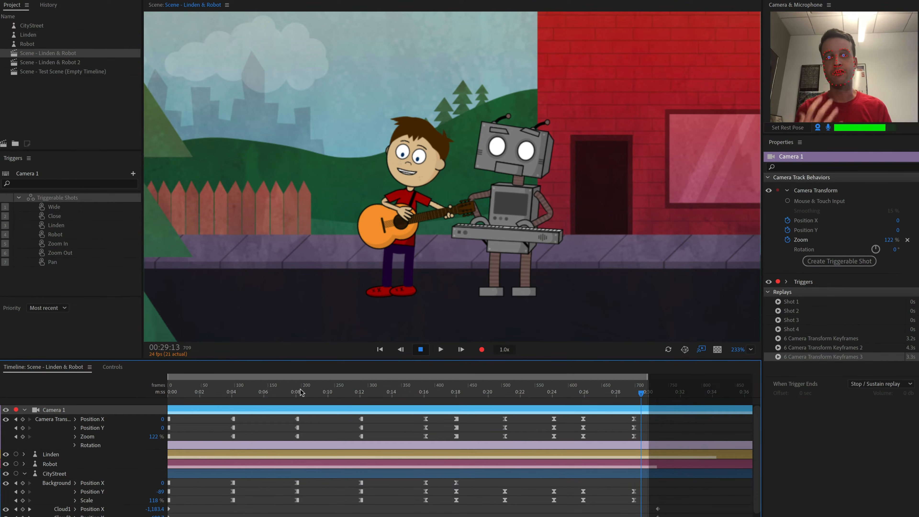
drag(407, 389, 518, 427)
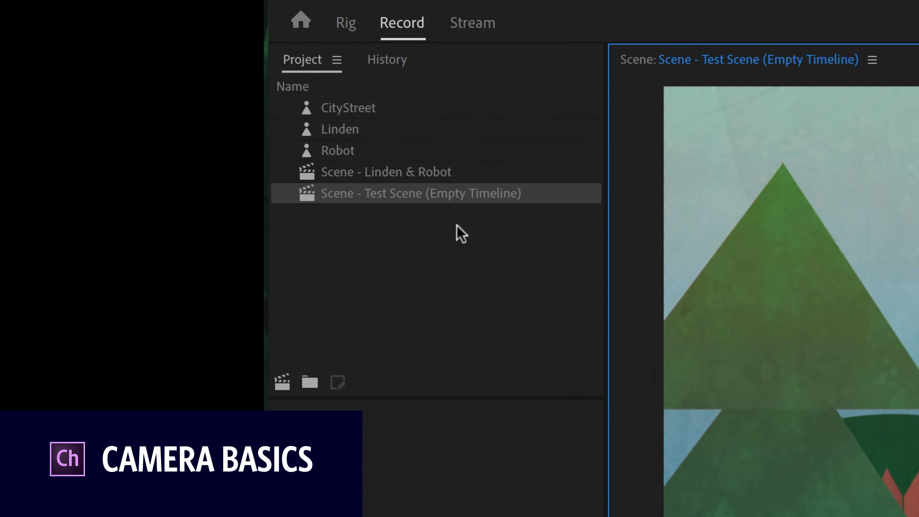
Open the scene "Scene - Test Scene (Empty Timeline)" and move the playhead
click(463, 198)
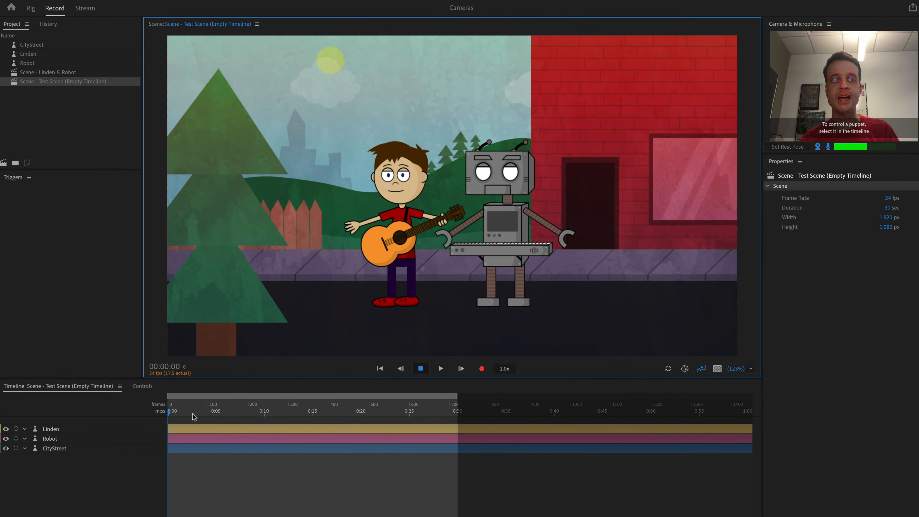
drag(194, 416, 296, 413)
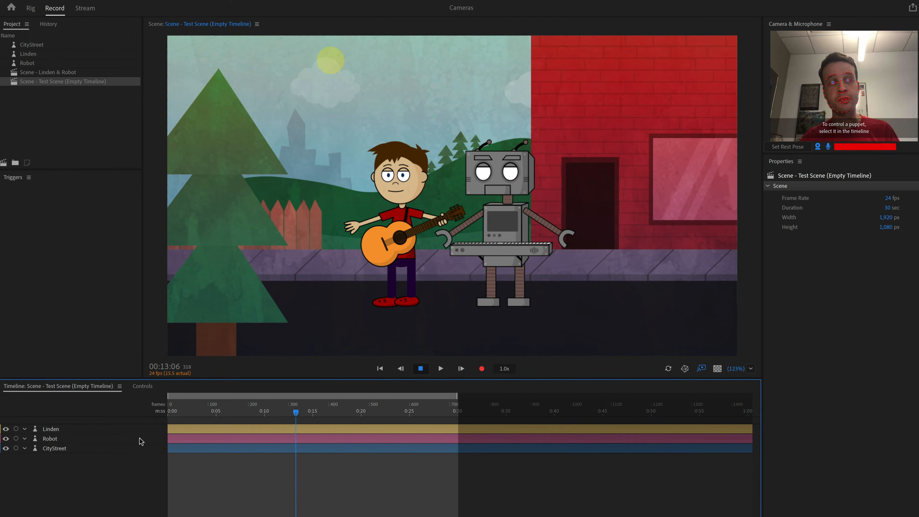
Select the Linden and Robot puppets, then disarm Robot so only Linden stays armed for recording
click(55, 432)
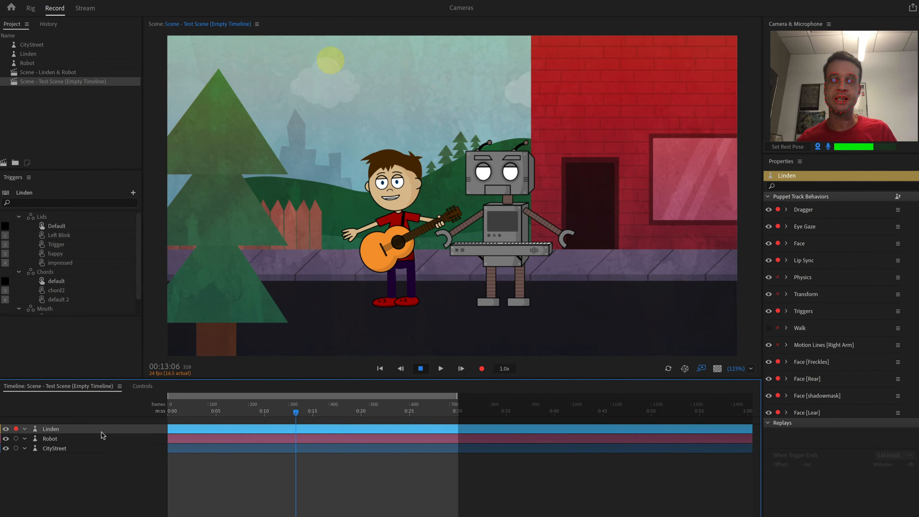
click(49, 438)
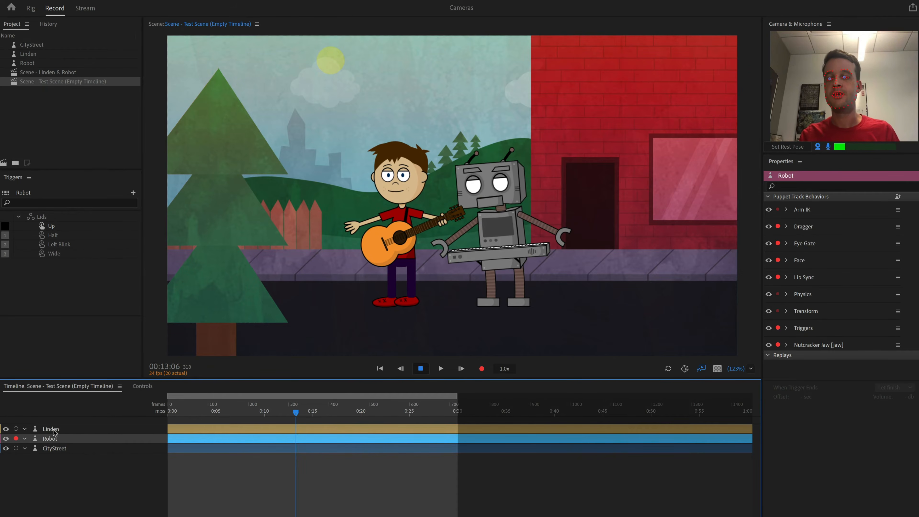
shift+click(53, 430)
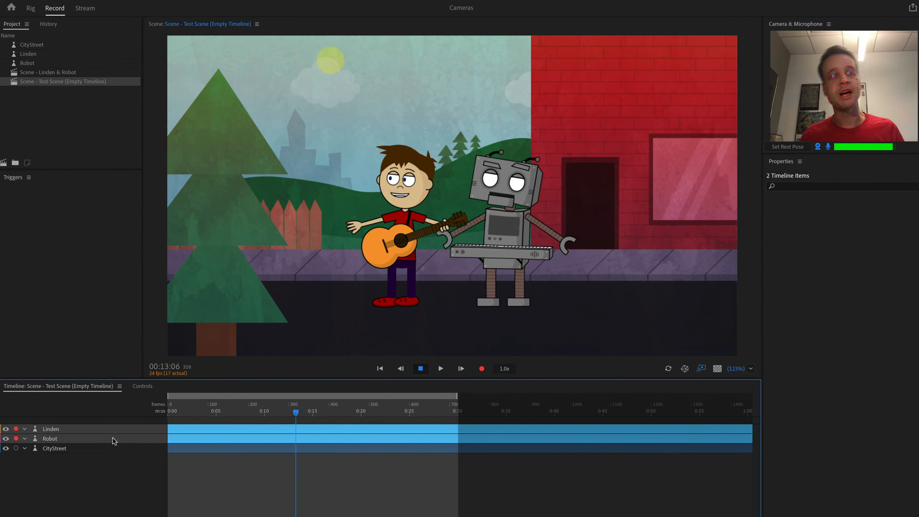
click(212, 489)
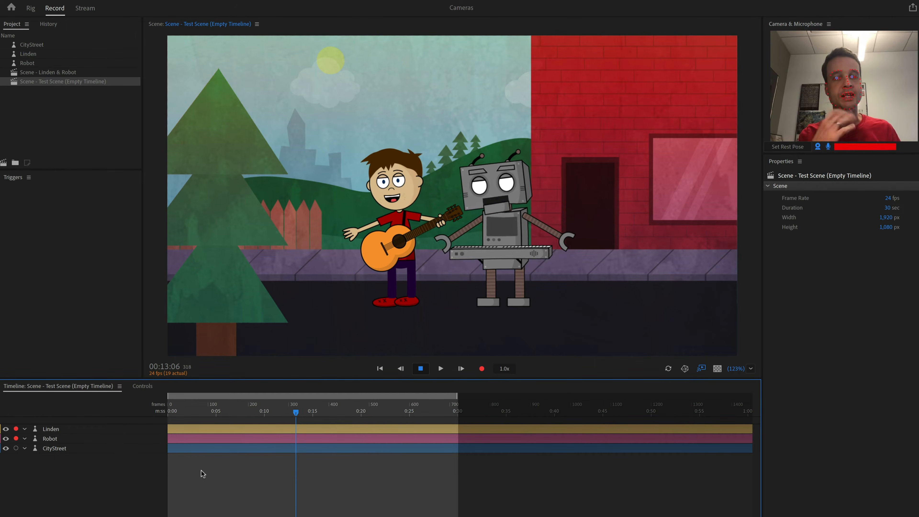
click(16, 438)
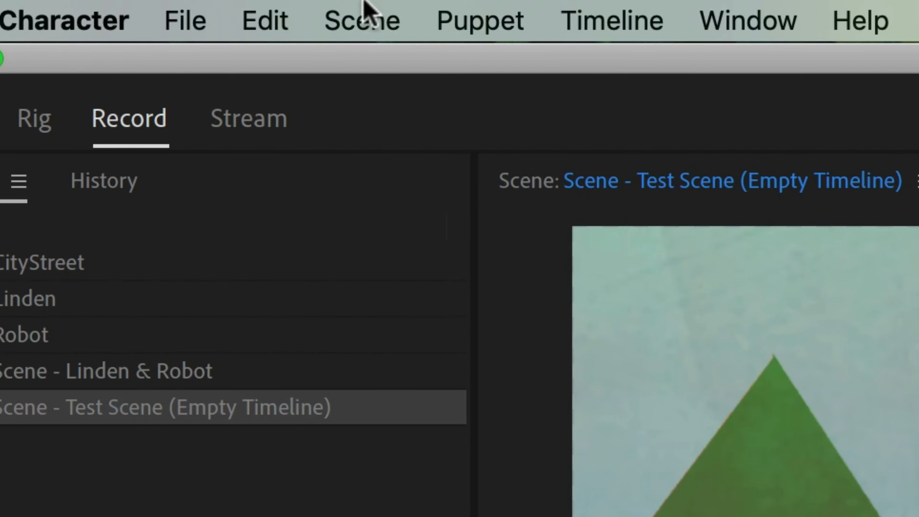
Add a new scene camera to the Test Scene and select the Camera 2 track
click(363, 14)
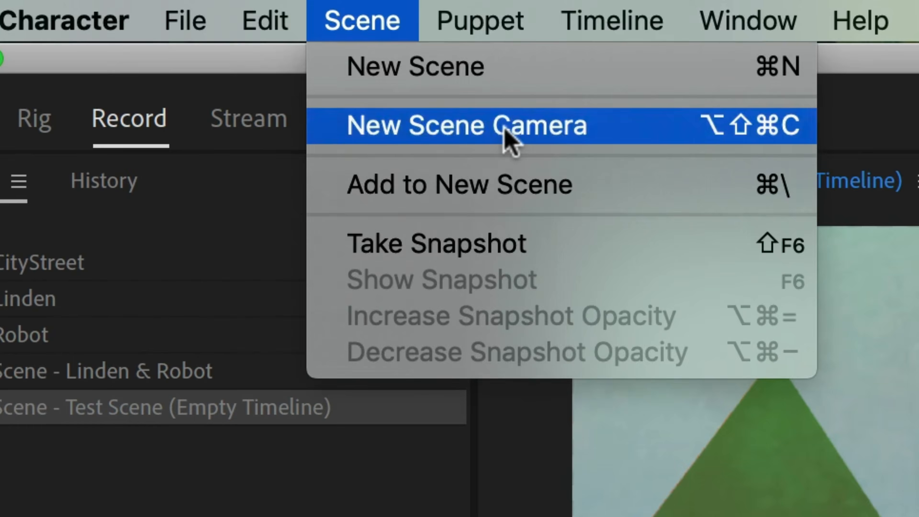
click(506, 139)
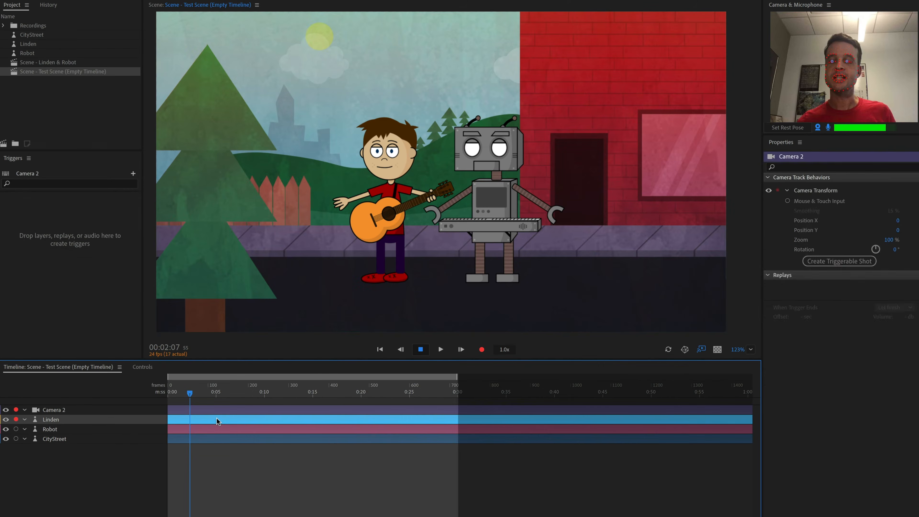
click(357, 374)
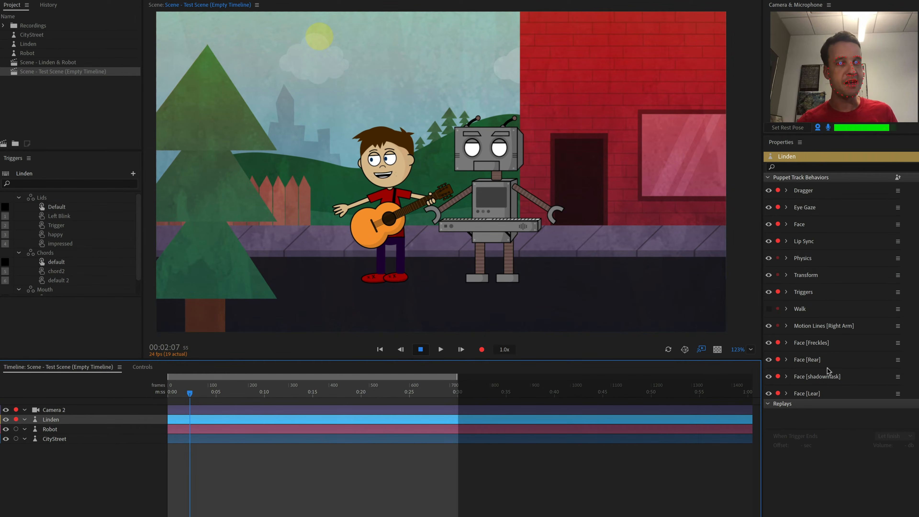
click(264, 411)
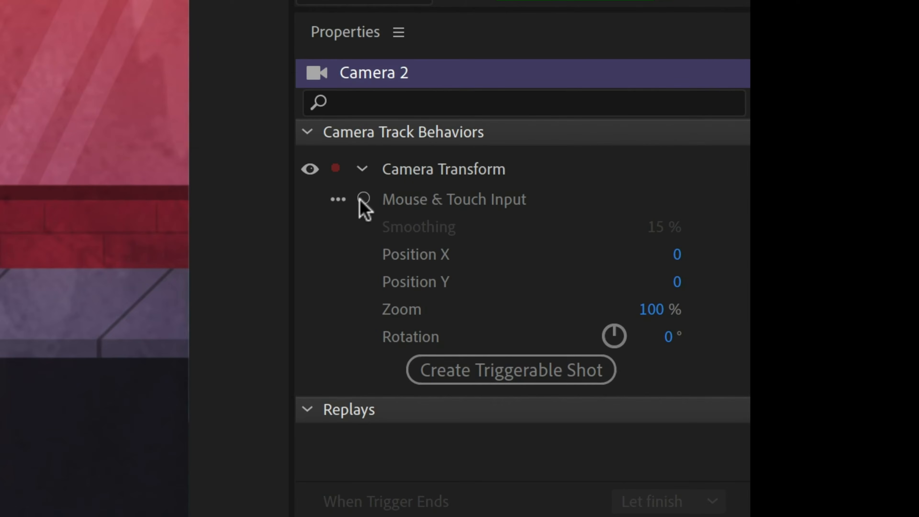
Arm Mouse & Touch Input on Camera 2's Camera Transform and zoom the scene view by scrolling
click(363, 198)
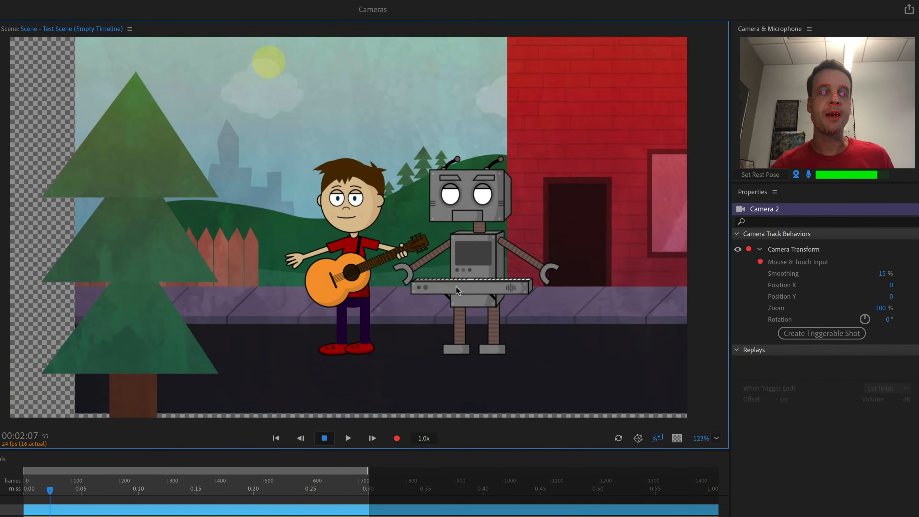
mouse_move(456, 287)
mouse_down()
mouse_move(311, 293)
mouse_move(325, 235)
mouse_move(421, 241)
mouse_move(445, 293)
mouse_move(343, 301)
mouse_move(282, 289)
mouse_move(343, 254)
mouse_move(289, 275)
mouse_move(296, 254)
mouse_move(343, 236)
mouse_move(355, 198)
mouse_move(301, 308)
mouse_move(343, 289)
mouse_move(368, 262)
mouse_up()
scroll(368, 262, up, 10)
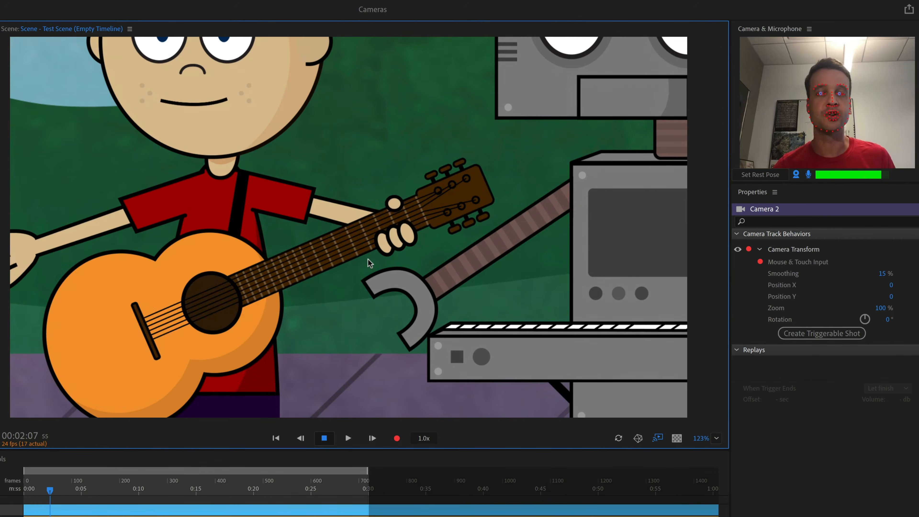
scroll(368, 263, down, 8)
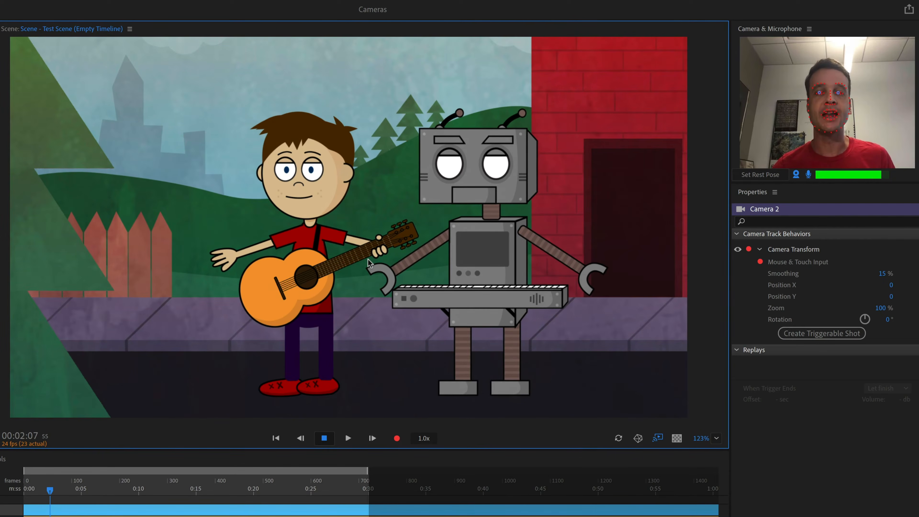
scroll(368, 262, up, 3)
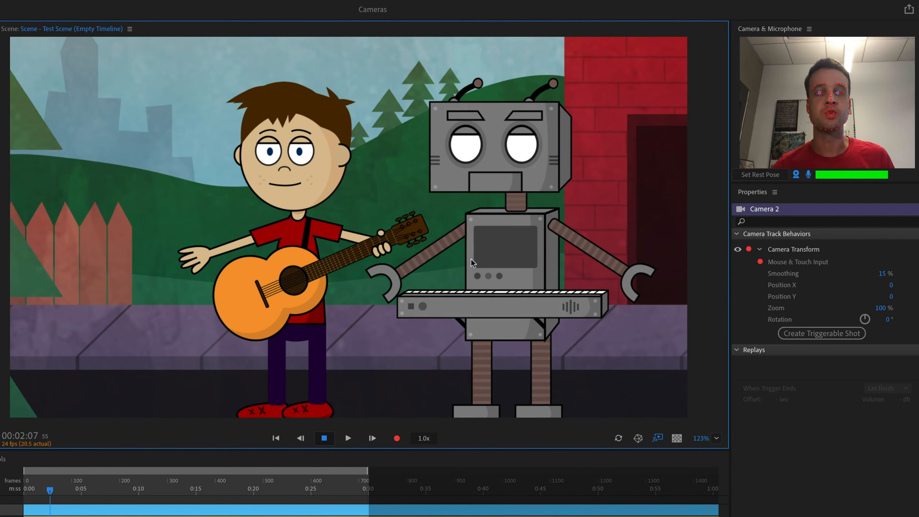
Pan the scene view to rehearse, then record a live camera move on Camera 2 by panning and zooming the view
drag(467, 249, 451, 238)
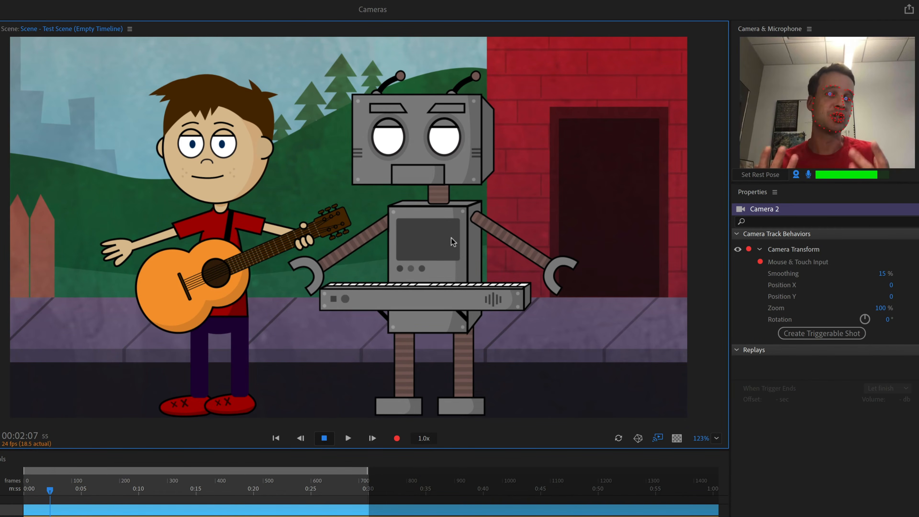
drag(451, 238, 459, 212)
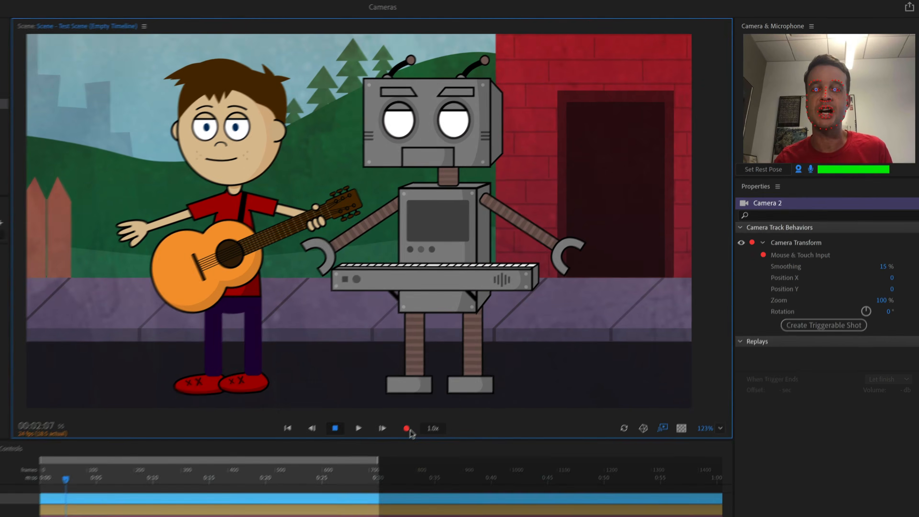
click(397, 437)
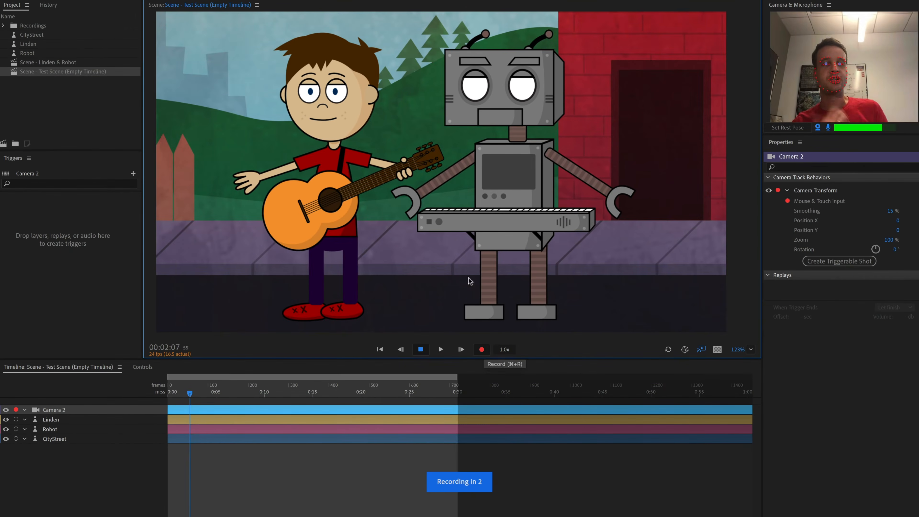
drag(456, 214, 463, 215)
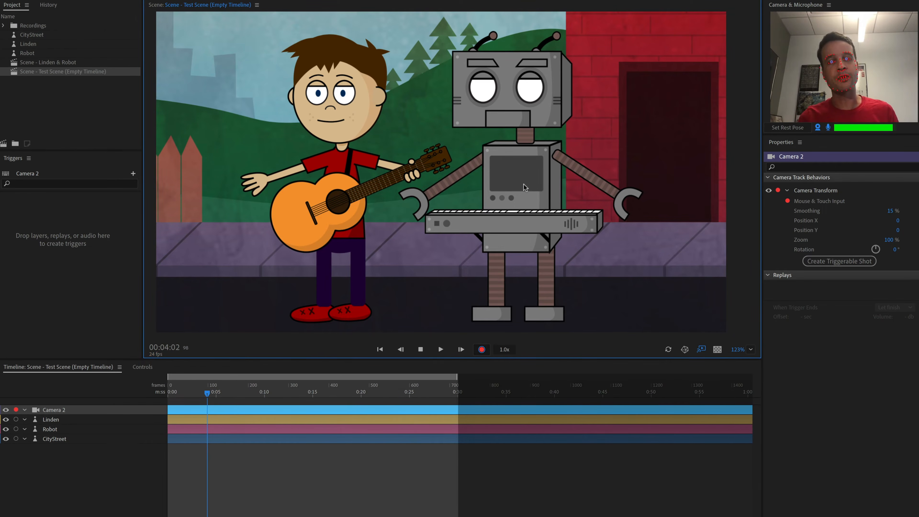
scroll(523, 185, down, 5)
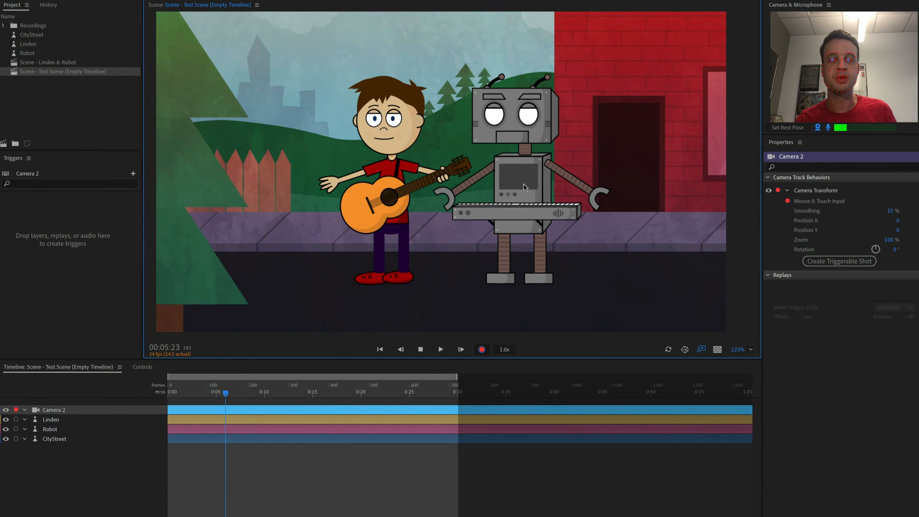
scroll(523, 183, down, 5)
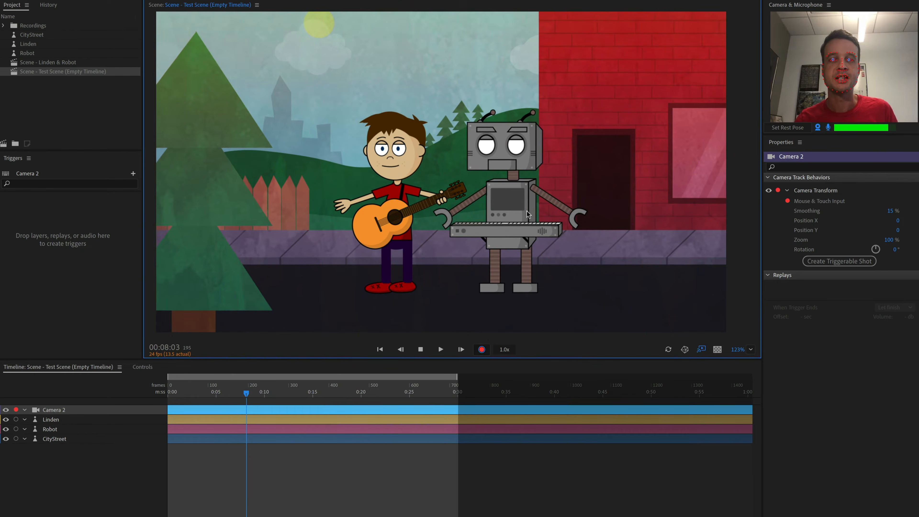
mouse_move(527, 211)
mouse_down()
mouse_move(547, 207)
mouse_move(523, 240)
mouse_move(515, 233)
mouse_up()
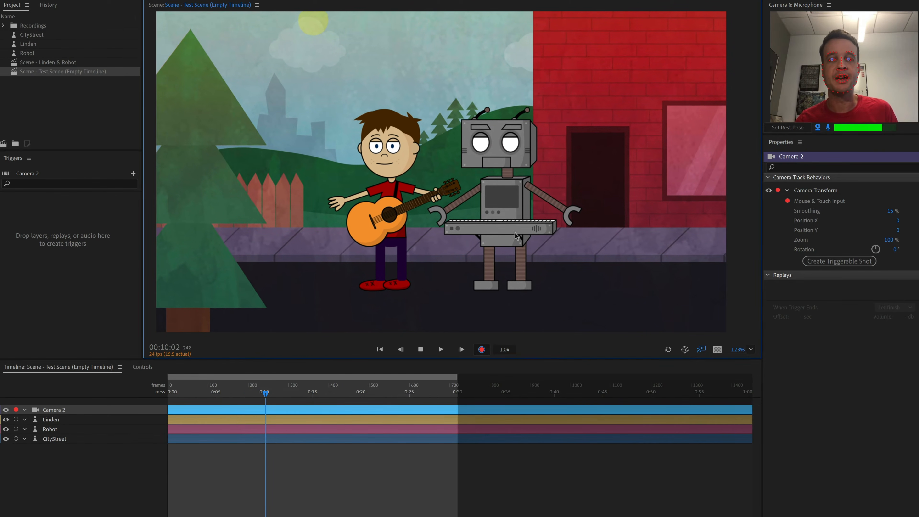
click(482, 350)
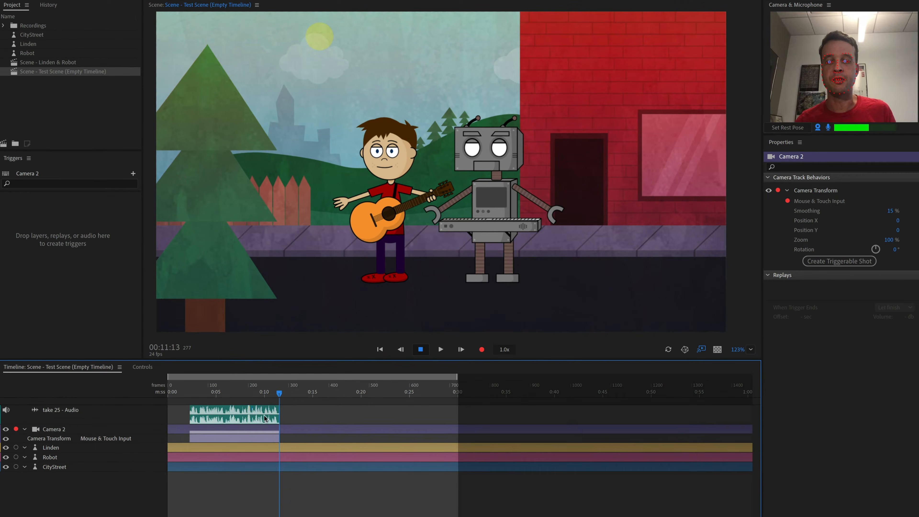
Delete the recorded audio take from the timeline
click(265, 420)
key(Delete)
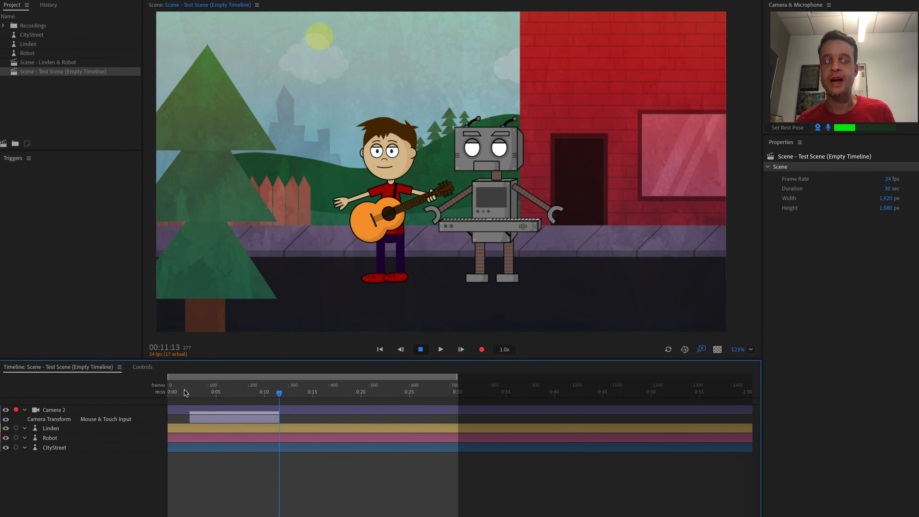
Select the Camera 2 track and set its Camera Transform Smoothing to 100%
drag(188, 394, 245, 404)
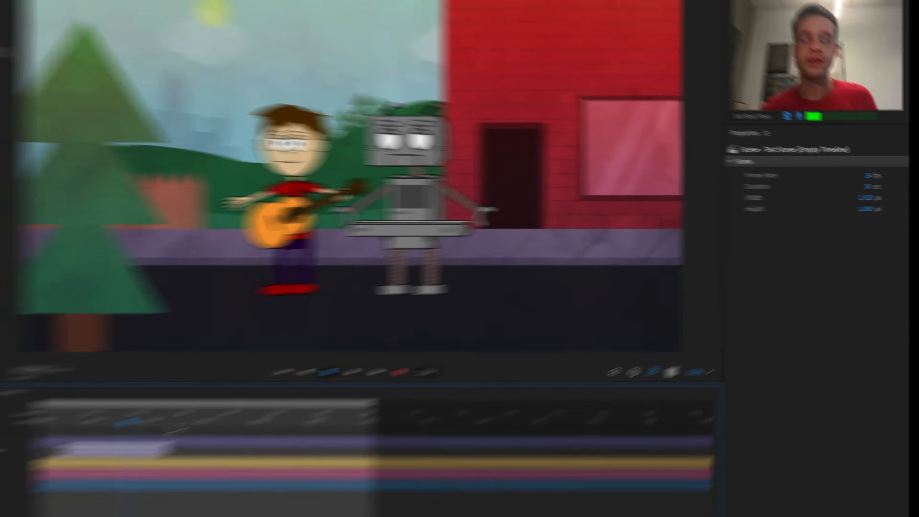
click(281, 408)
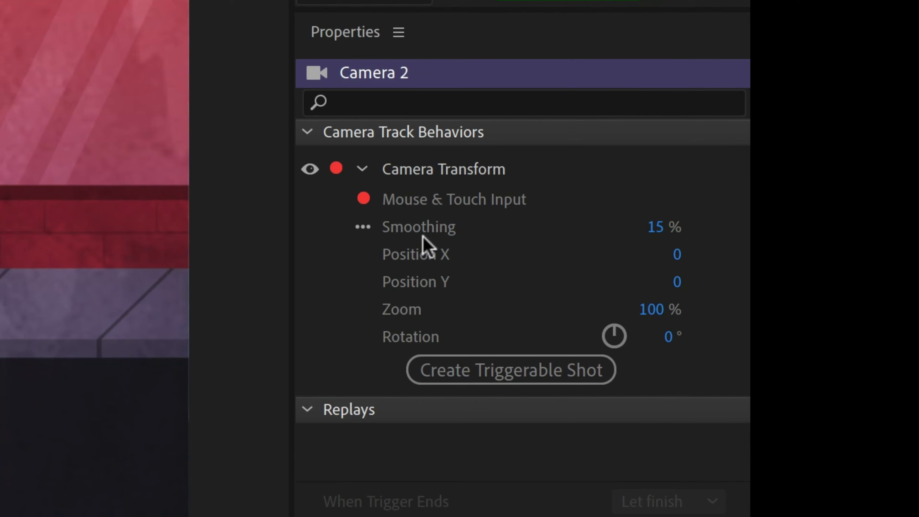
click(659, 232)
key(Return)
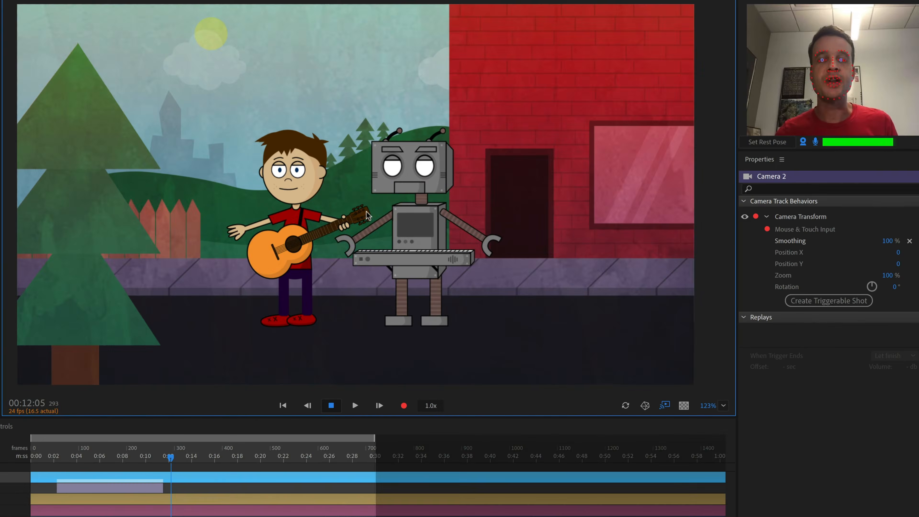
Pan and zoom the scene view with the mouse to preview the smoothed camera motion
mouse_move(379, 218)
mouse_down()
mouse_move(393, 222)
mouse_move(389, 231)
mouse_up()
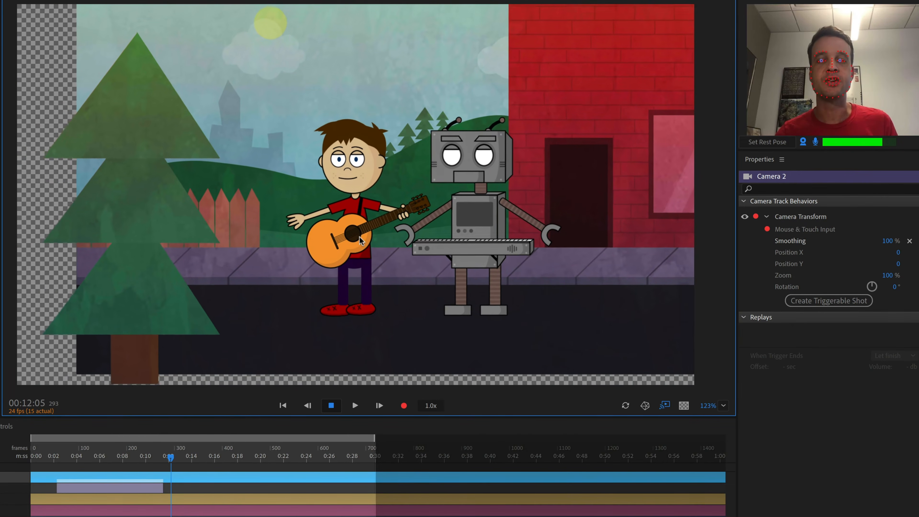
drag(332, 237, 379, 245)
scroll(340, 252, up, 3)
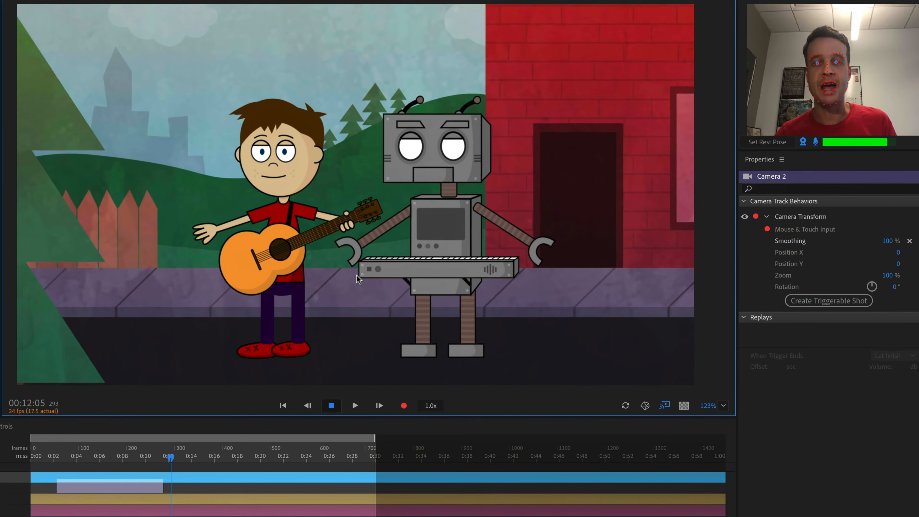
scroll(356, 275, up, 3)
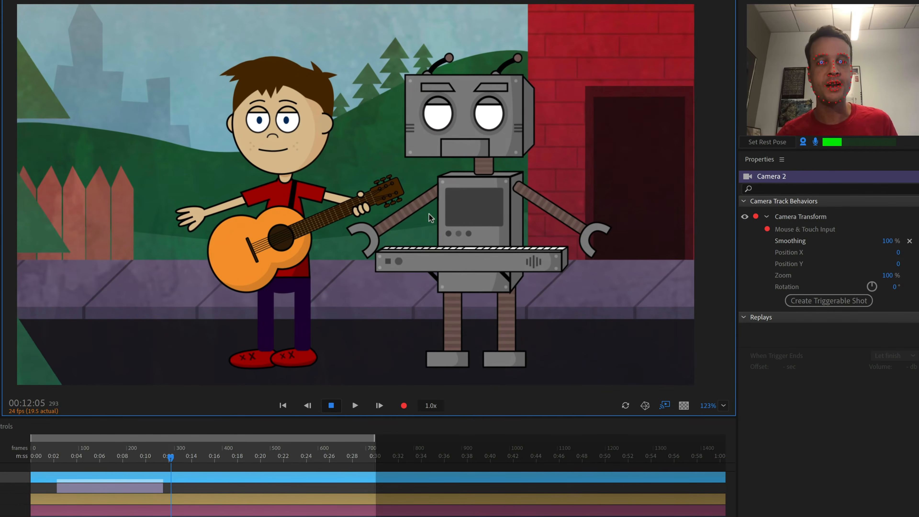
drag(391, 209, 384, 206)
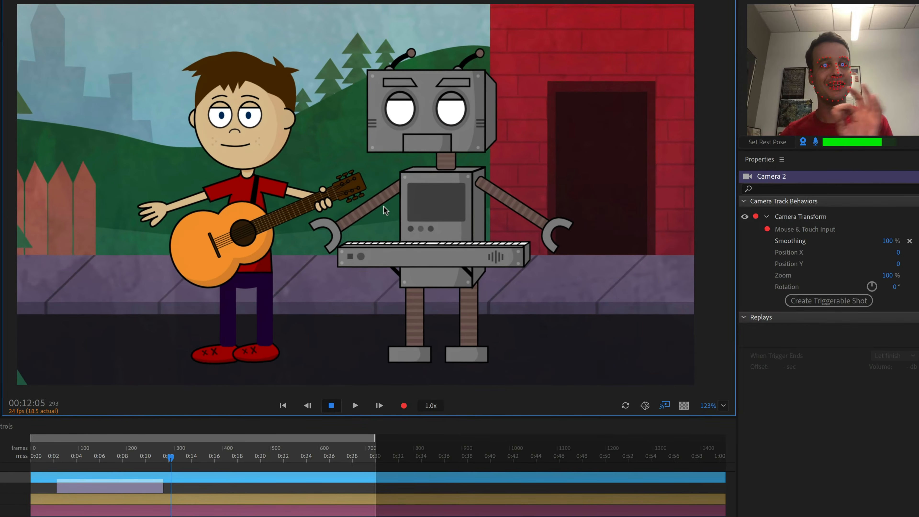
scroll(402, 222, up, 2)
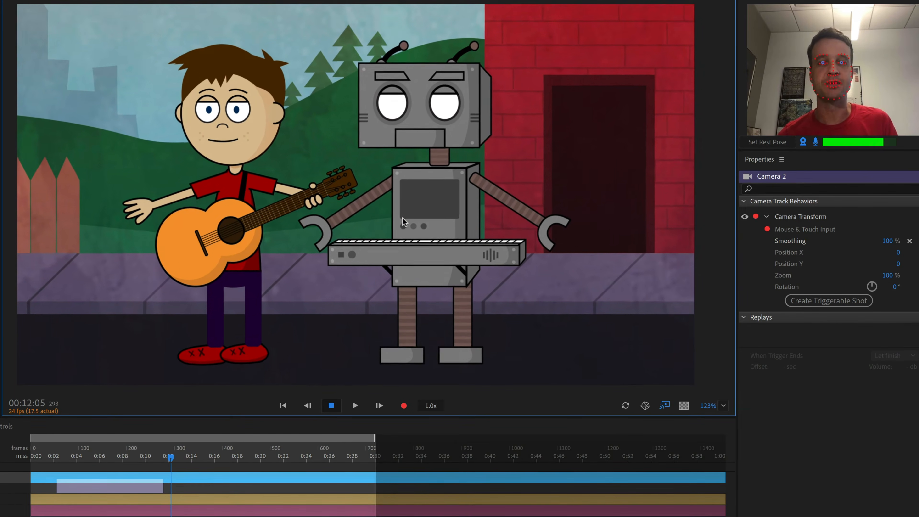
drag(354, 239, 398, 250)
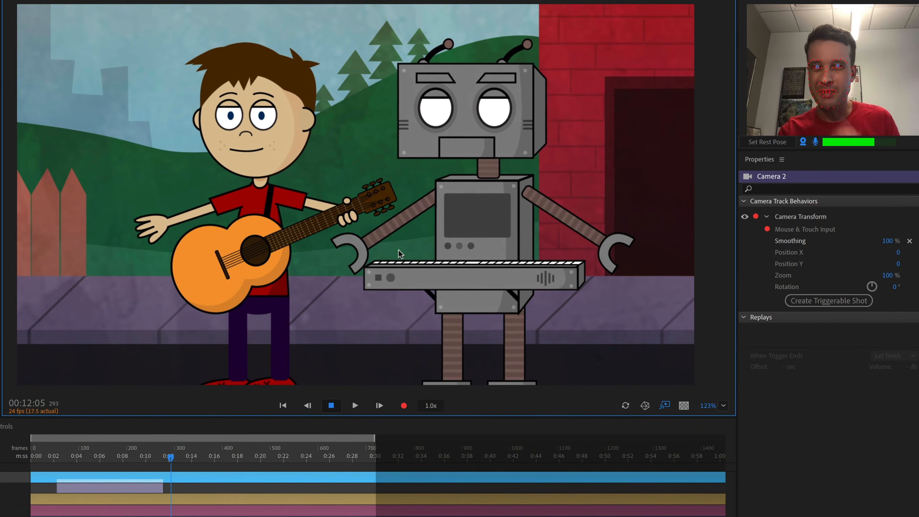
scroll(405, 244, up, 2)
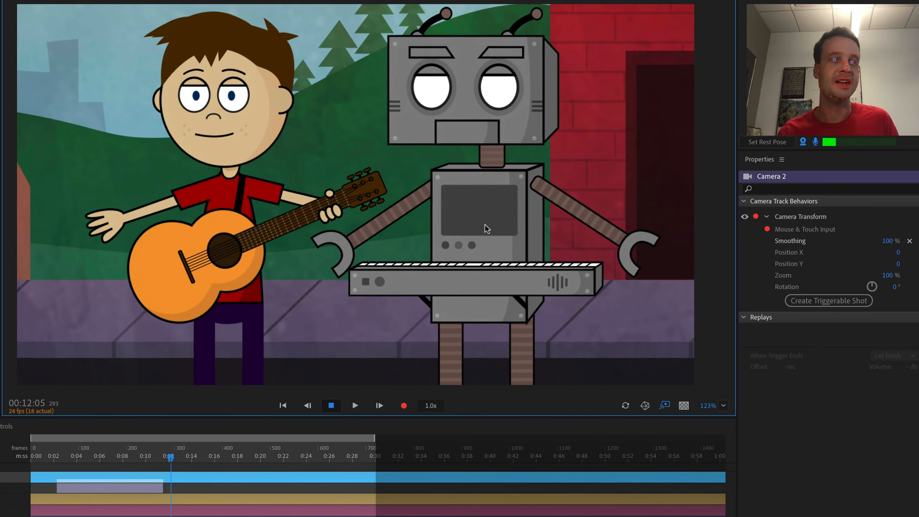
drag(492, 236, 457, 240)
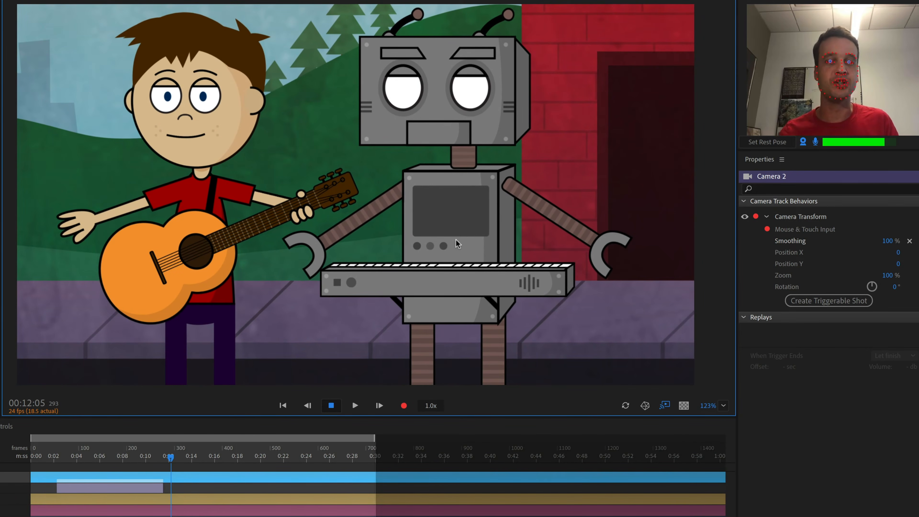
scroll(456, 239, down, 1)
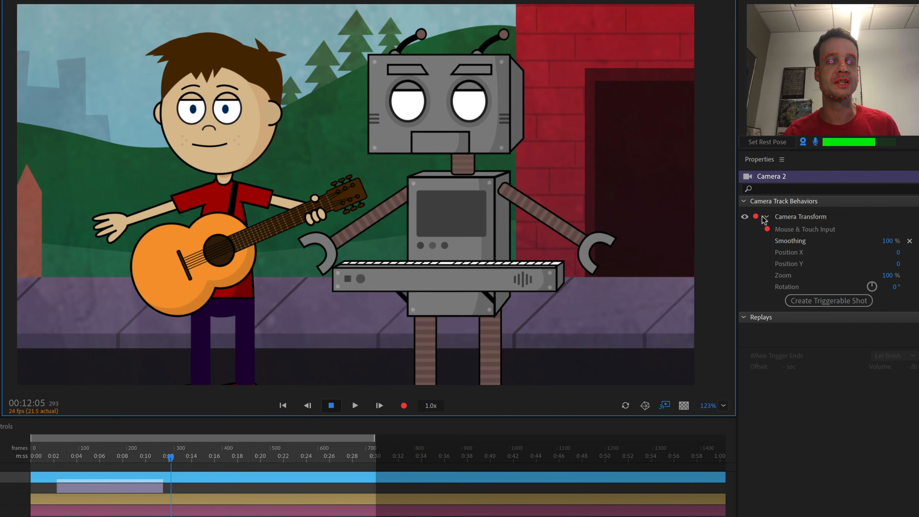
Disarm Mouse & Touch Input, then try rotating Camera 2 to 10° and reset the rotation
click(767, 230)
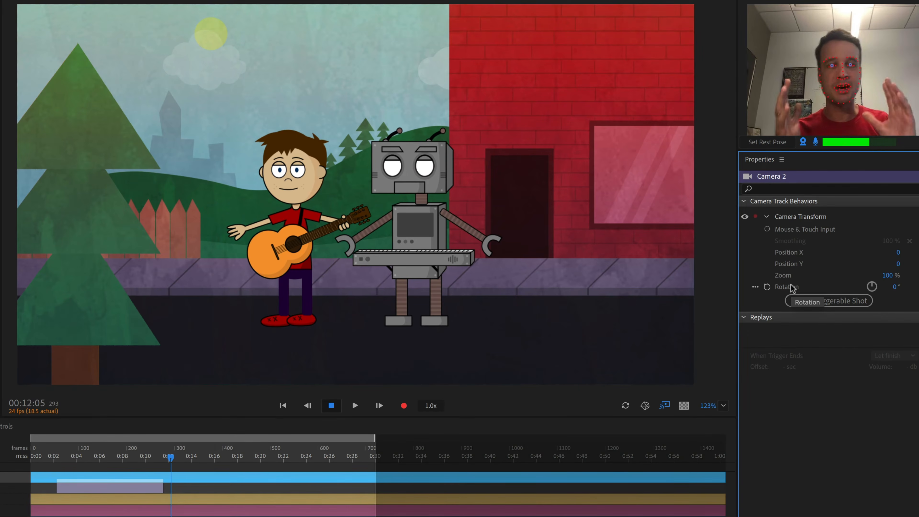
mouse_move(898, 278)
mouse_down()
mouse_move(911, 284)
mouse_move(901, 290)
mouse_up()
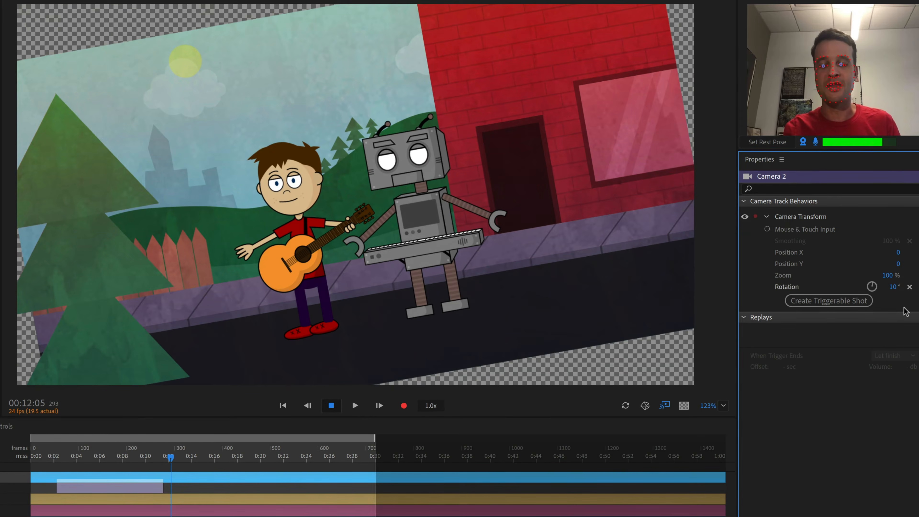
click(909, 287)
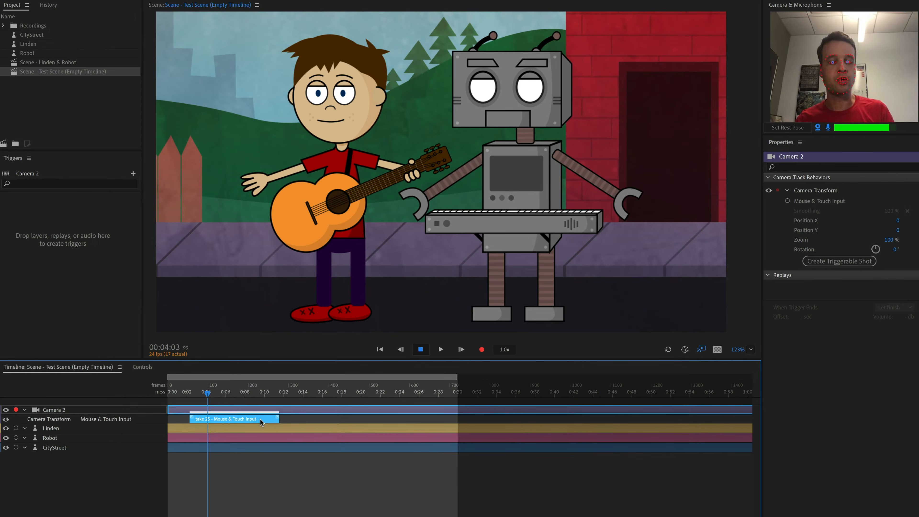
Delete the recorded camera take, return to the start and add keyframes for Position X, Position Y and Zoom
key(Delete)
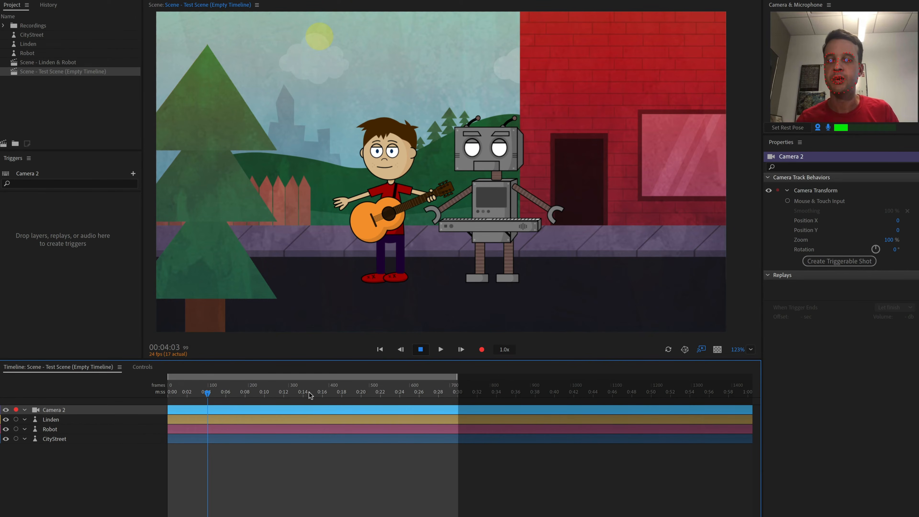
drag(207, 393, 142, 394)
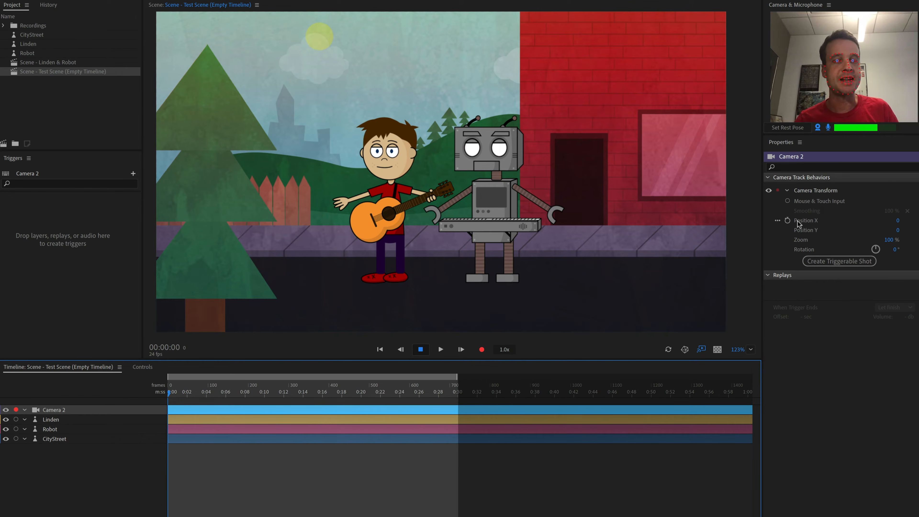
click(787, 220)
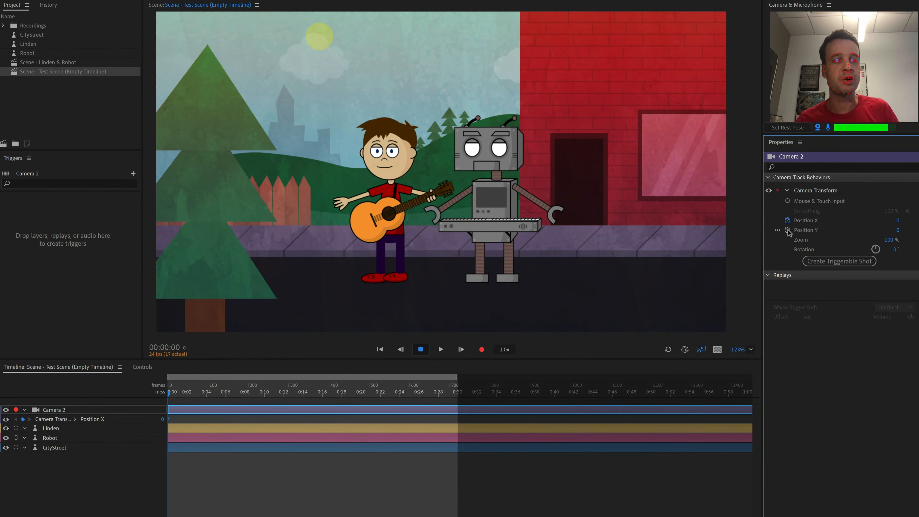
click(787, 230)
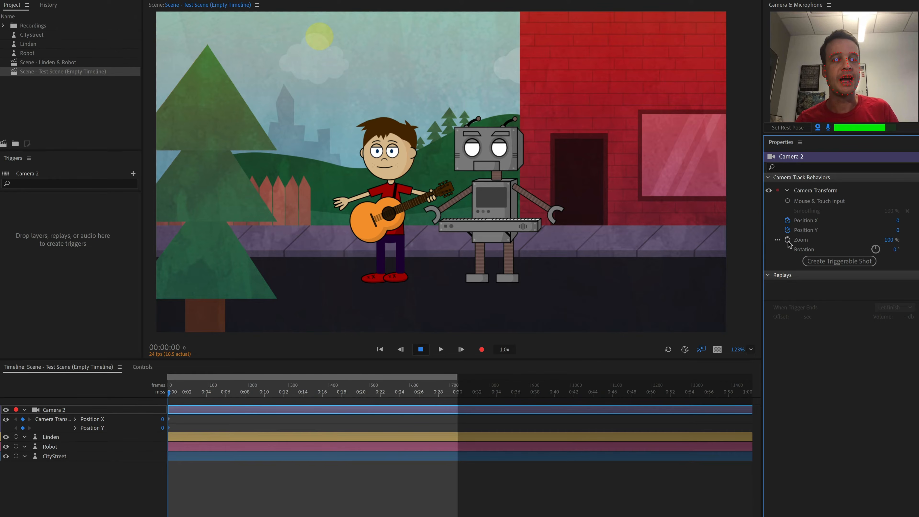
click(787, 239)
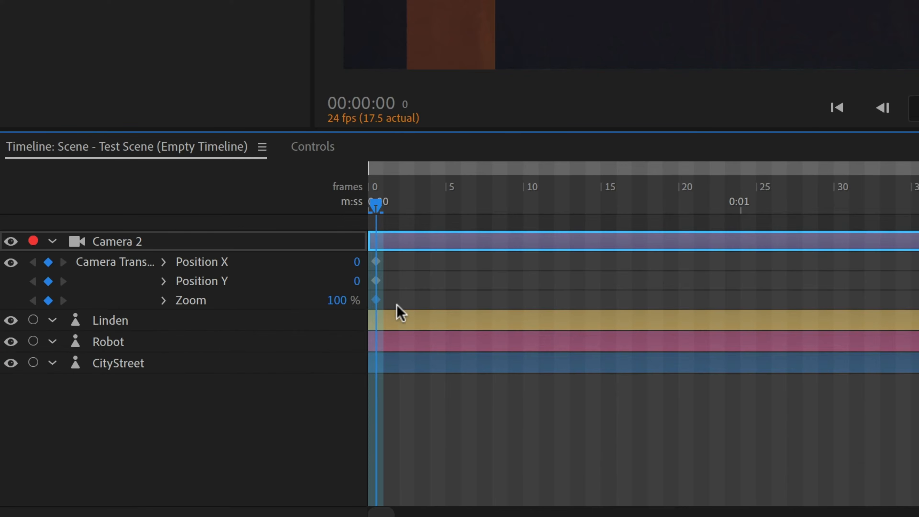
Select the three starting keyframes and toggle them to hold keyframes
drag(406, 305, 375, 261)
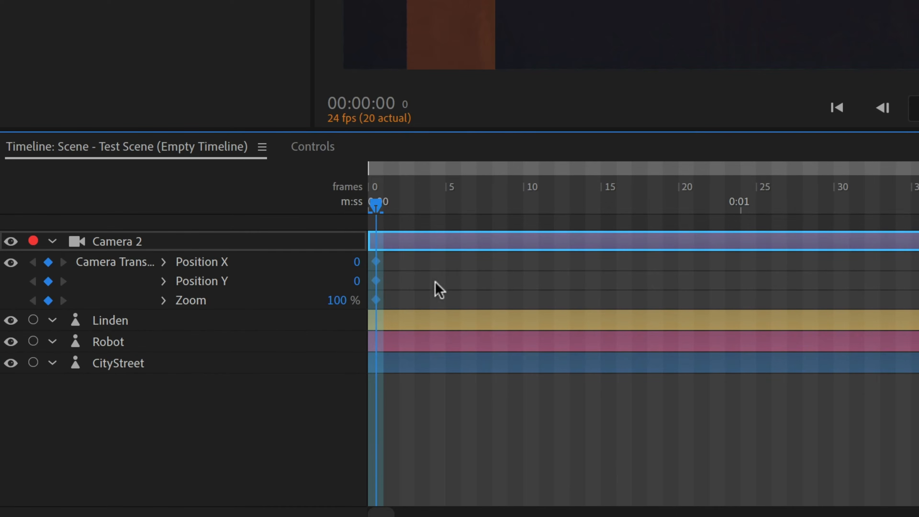
right_click(376, 264)
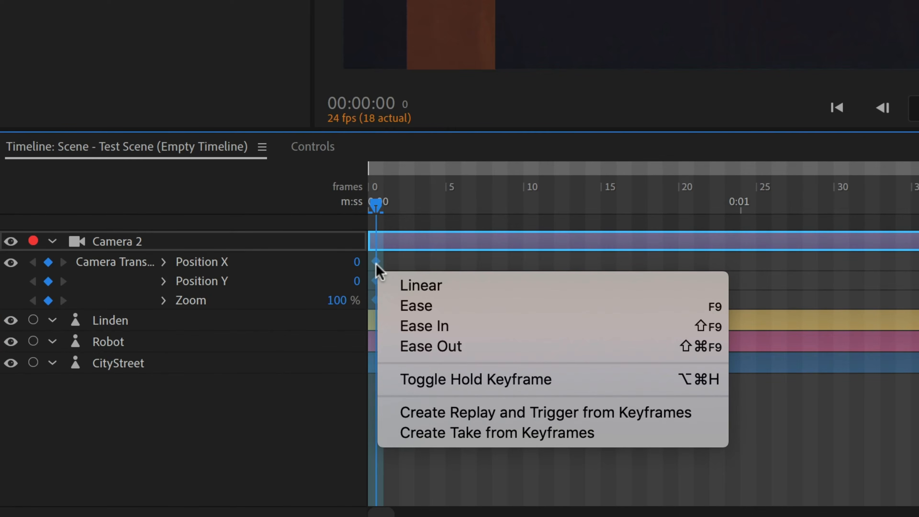
click(552, 387)
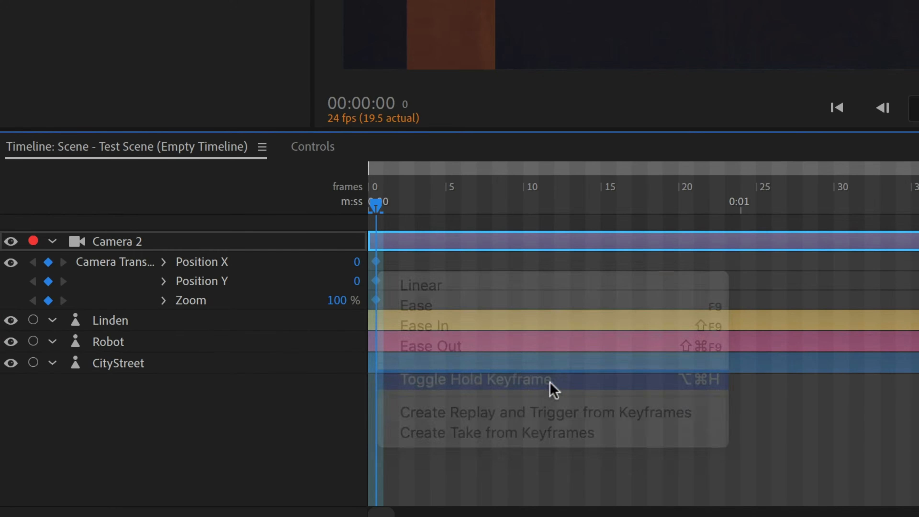
Move the playhead to about 0:02 and add Camera 2 transform keyframes there by scrubbing the Zoom value
click(421, 207)
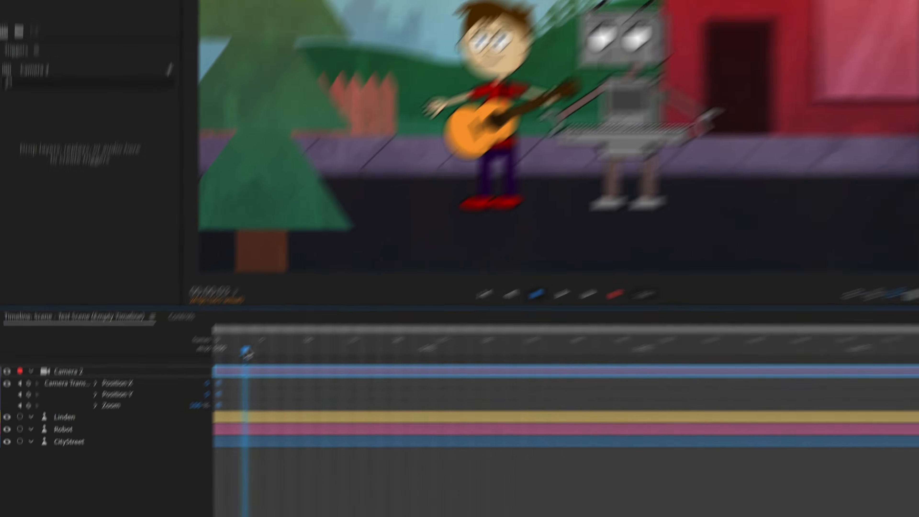
drag(250, 355, 640, 357)
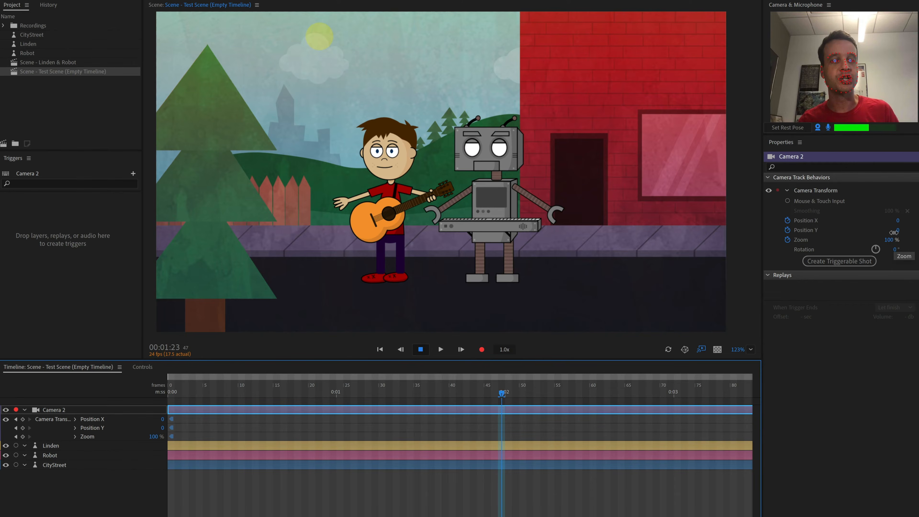
drag(890, 238, 872, 222)
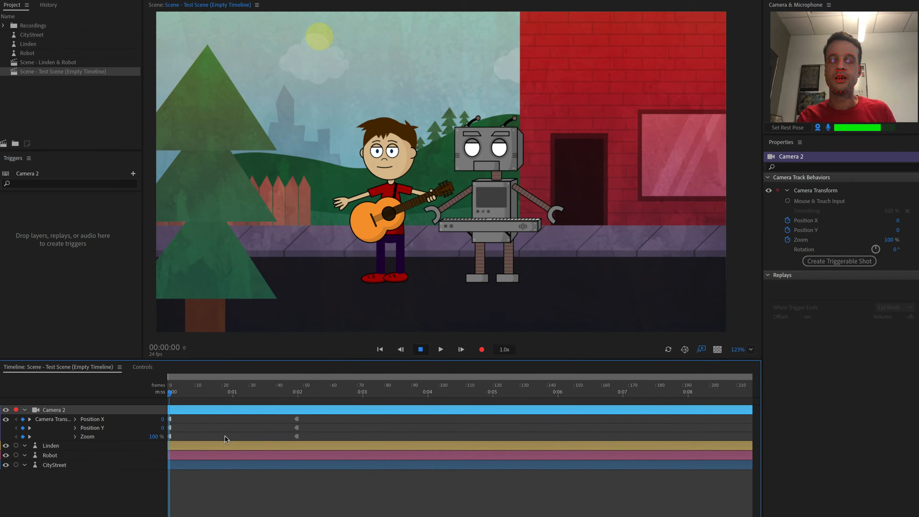
Play back the scene, then add Camera 2 keyframes at about 0:04 by scrubbing Zoom to 183%
key(space)
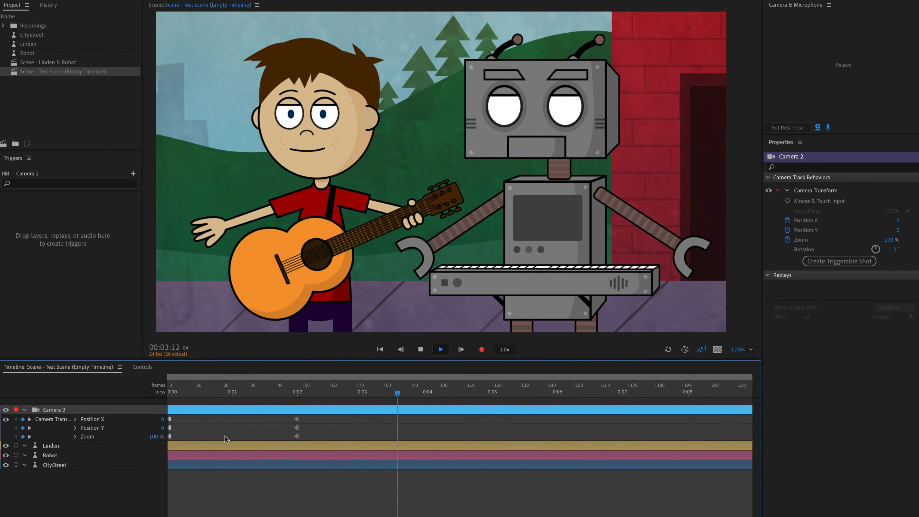
key(space)
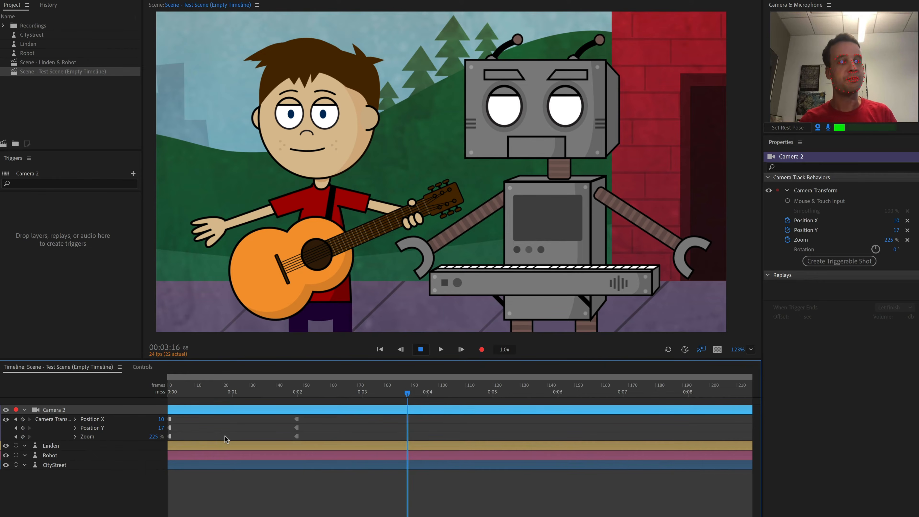
click(427, 393)
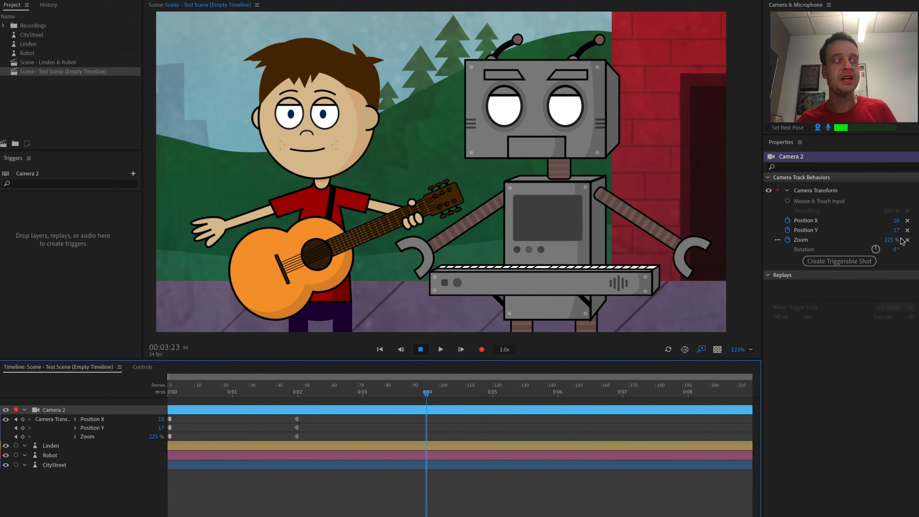
mouse_move(889, 240)
mouse_down()
mouse_move(876, 248)
mouse_move(898, 234)
mouse_move(892, 222)
mouse_up()
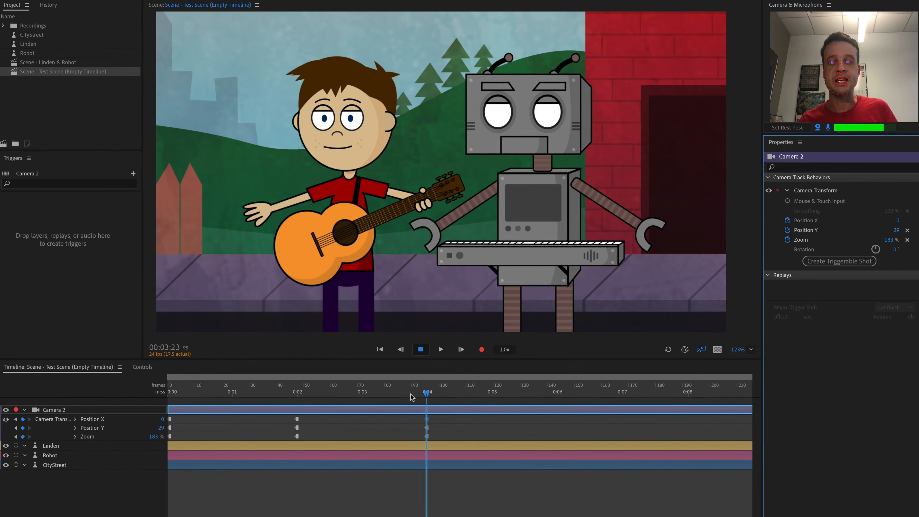
Select the starting keyframes and paste a copy of them at about 0:06
click(399, 395)
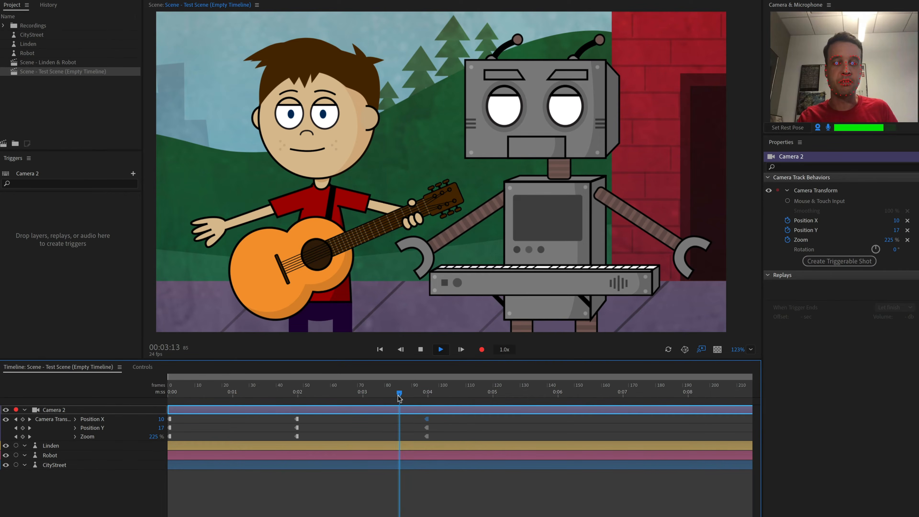
key(space)
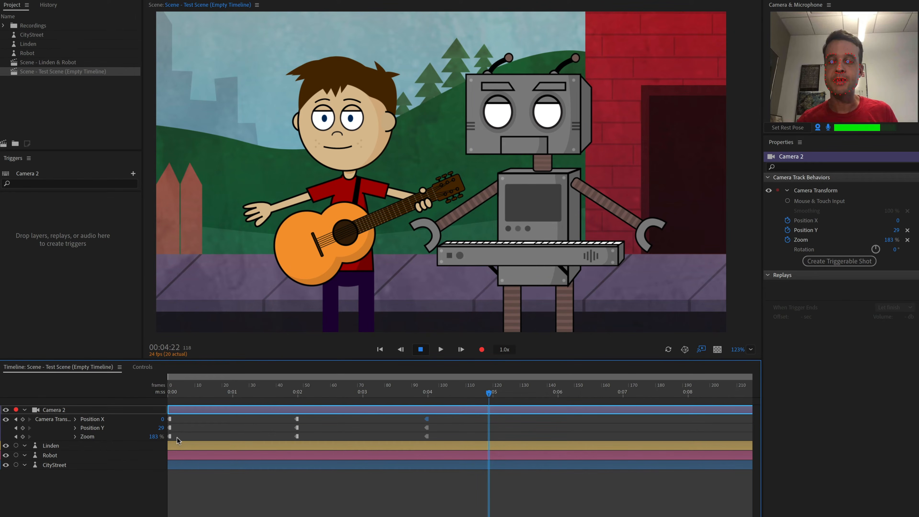
drag(177, 437, 168, 417)
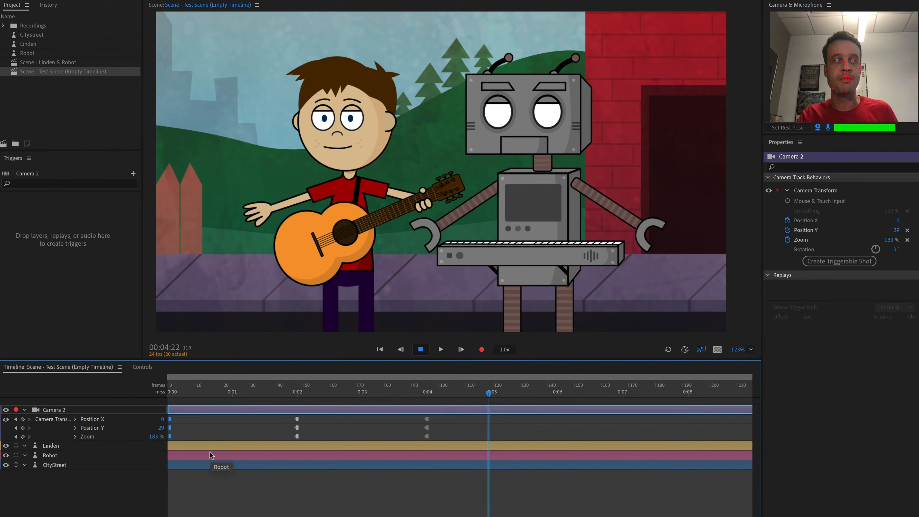
drag(495, 393, 554, 395)
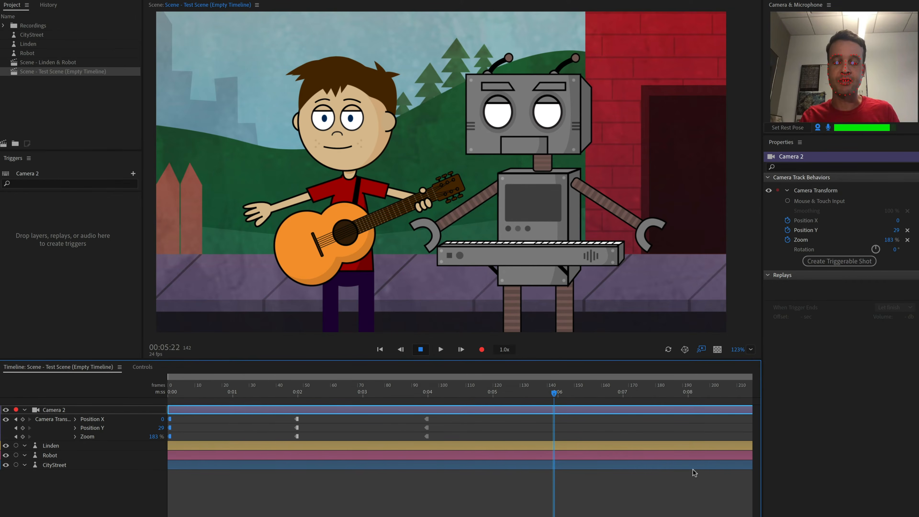
key(super+v)
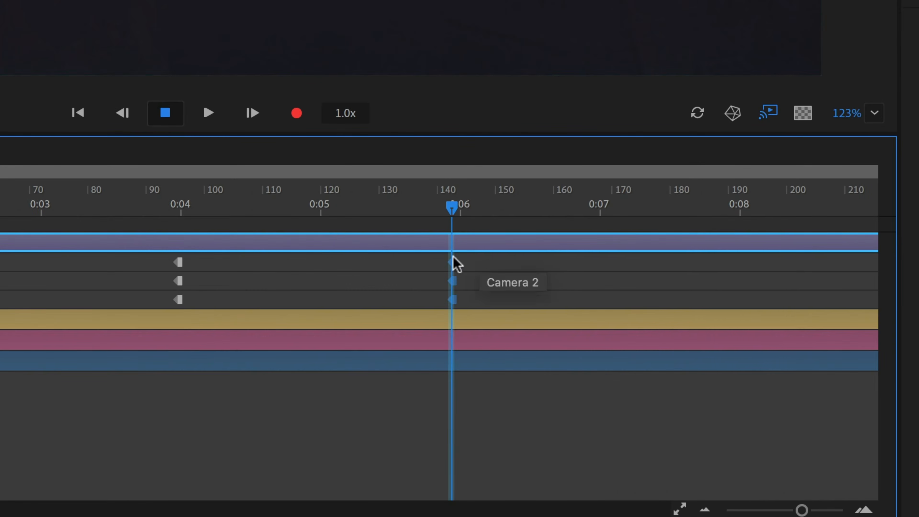
Set the interpolation of the pasted keyframes at 0:06 to Ease
right_click(453, 264)
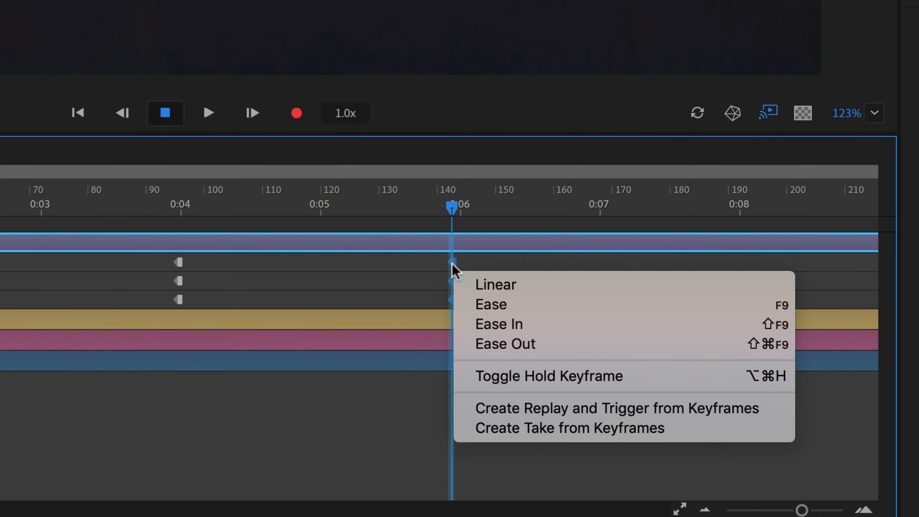
click(489, 304)
drag(484, 306, 438, 262)
right_click(451, 267)
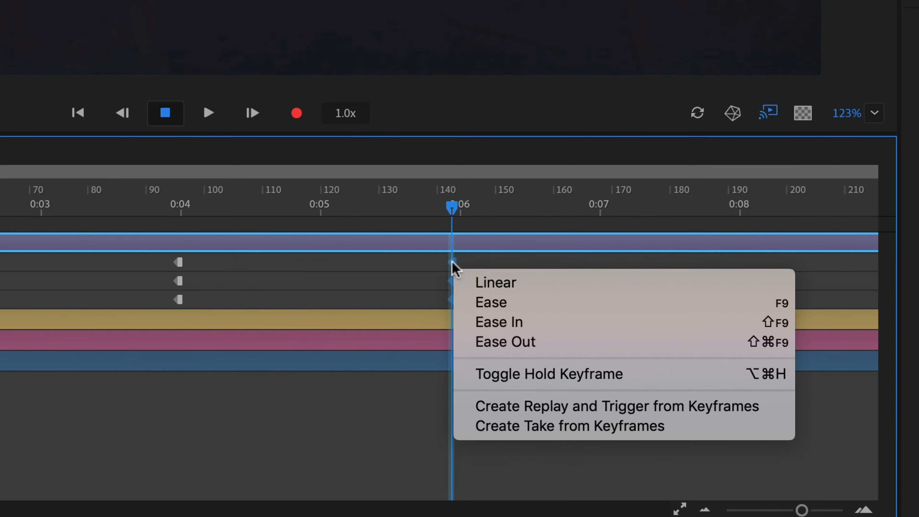
click(480, 303)
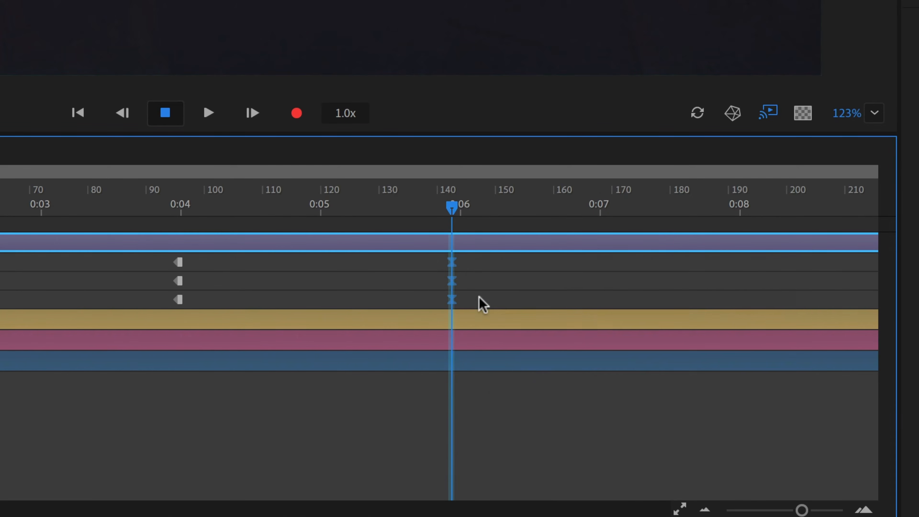
Move to about 0:08 and key Camera 2 at Zoom 207%, Position X 4 and Position Y 29
click(479, 296)
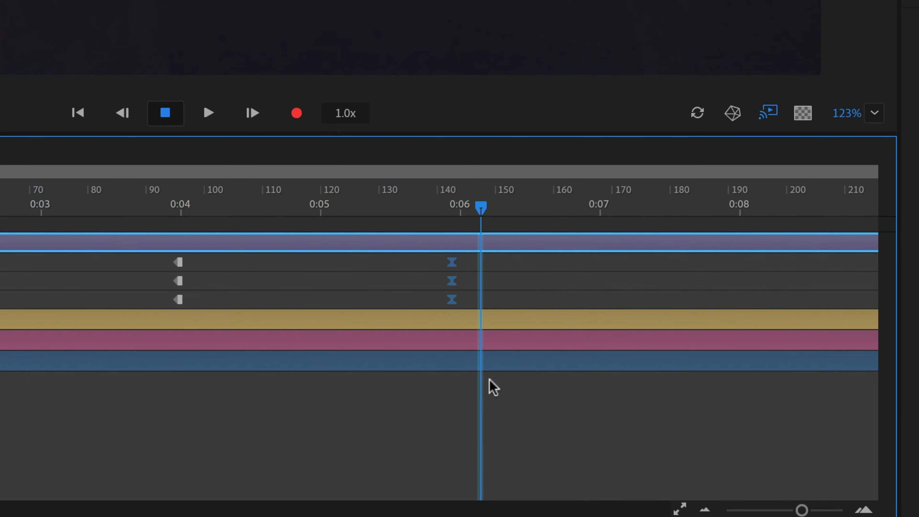
click(497, 216)
drag(670, 226, 737, 219)
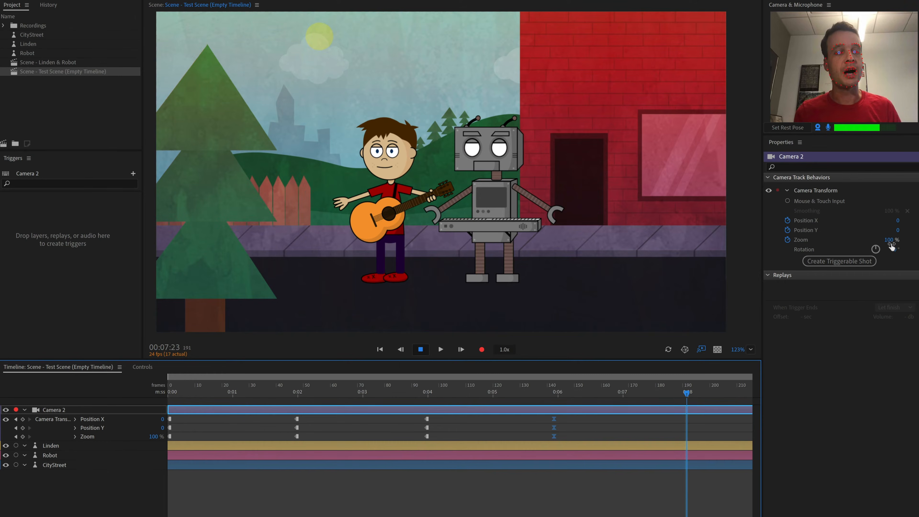
drag(890, 241, 891, 188)
mouse_move(897, 230)
mouse_down()
mouse_move(902, 218)
mouse_move(883, 221)
mouse_up()
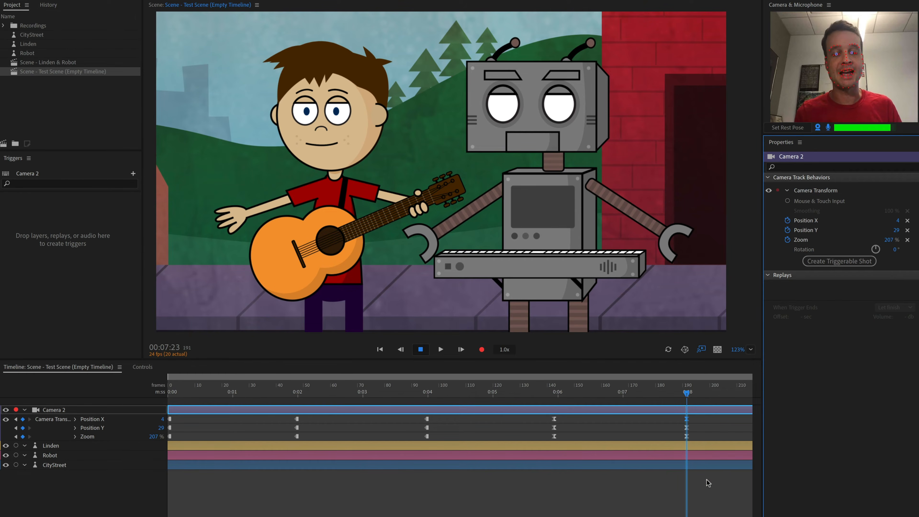
Preview from 0:06, then add Position Y and Zoom keyframes at about 0:13
drag(687, 394, 553, 401)
key(space)
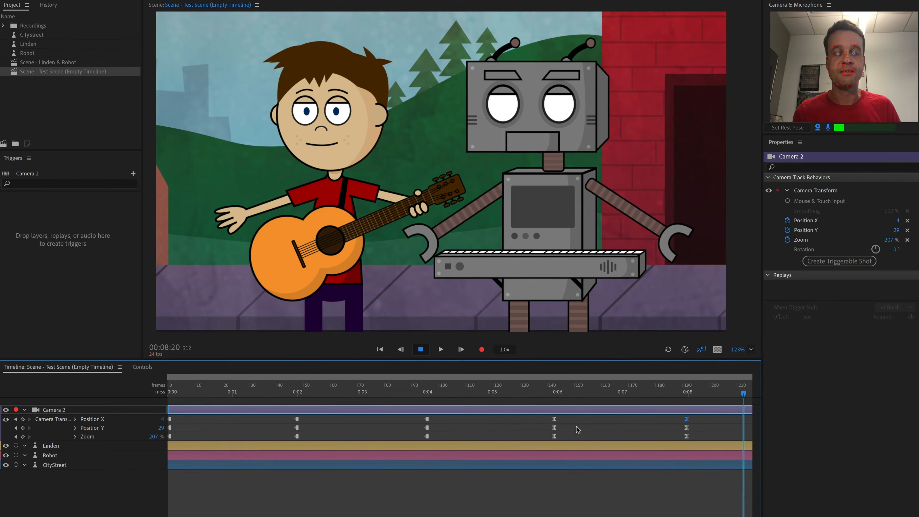
click(683, 393)
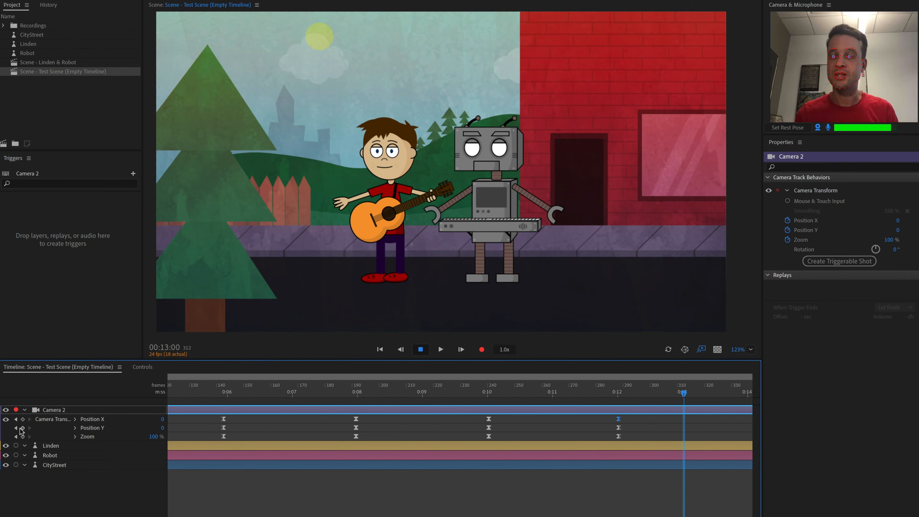
click(23, 428)
click(22, 437)
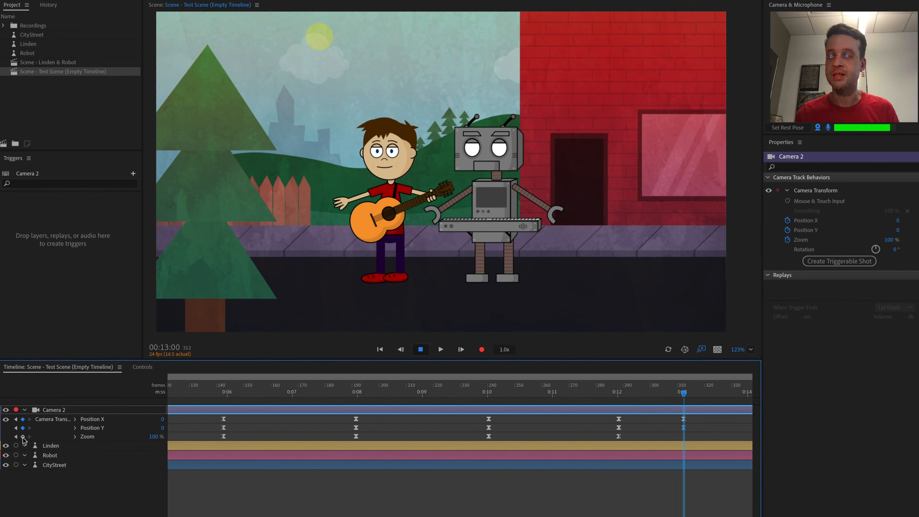
Jump to the keyframes at about 0:12 and toggle them to hold keyframes
click(16, 419)
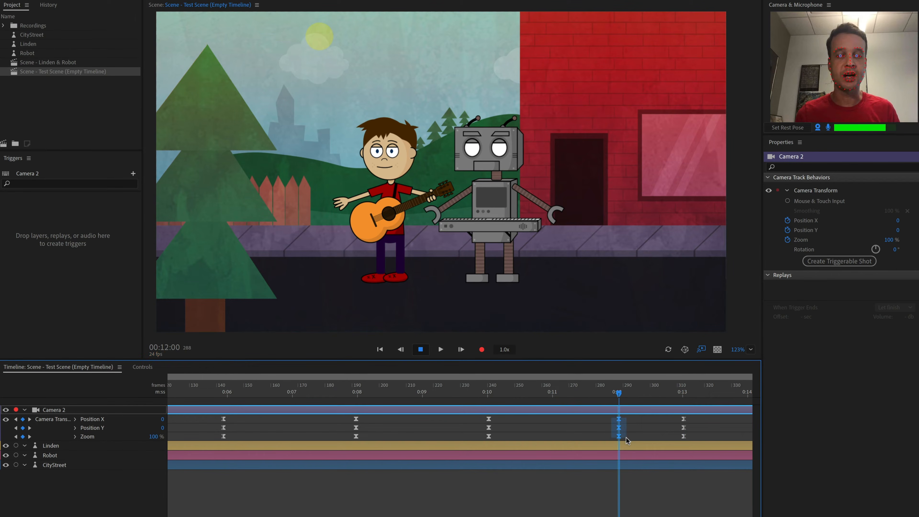
right_click(618, 435)
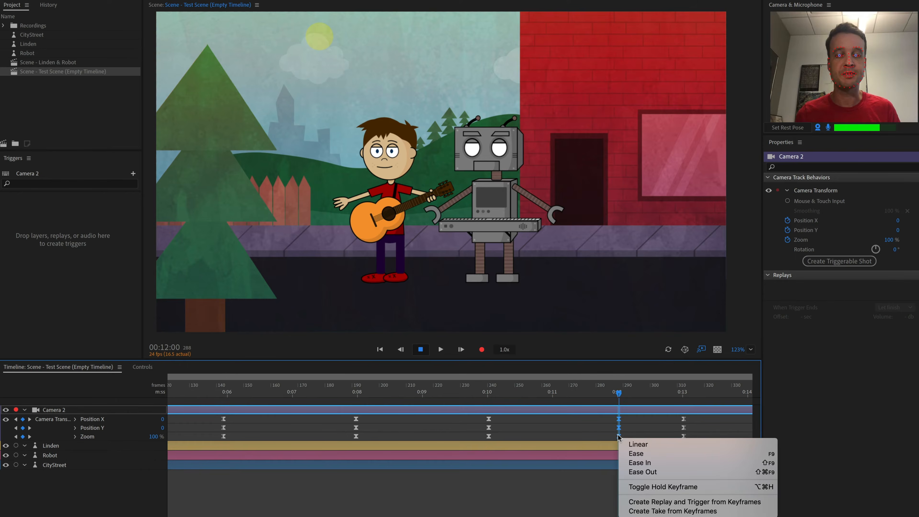
click(658, 490)
Key Zoom 238% and Position X -256 at about 0:13, and Position X 204 at about 0:15
drag(618, 391, 684, 391)
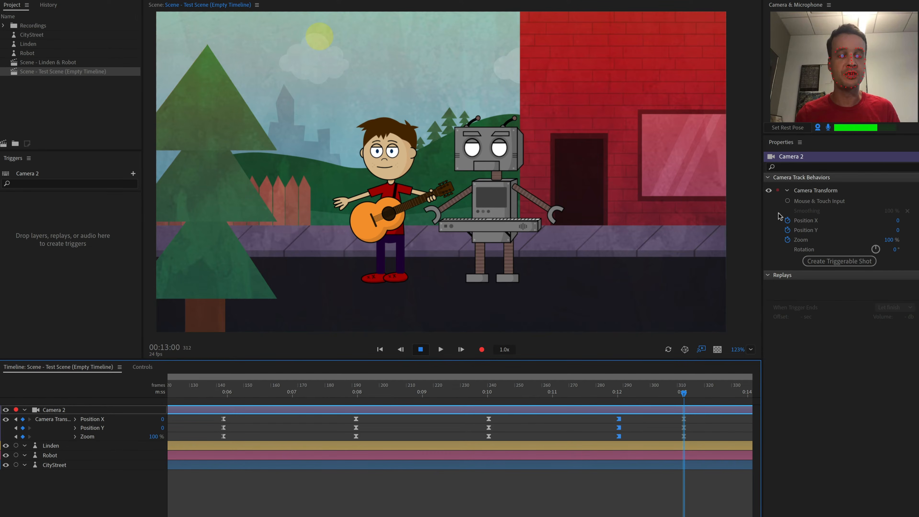
drag(888, 240, 901, 187)
drag(897, 220, 785, 290)
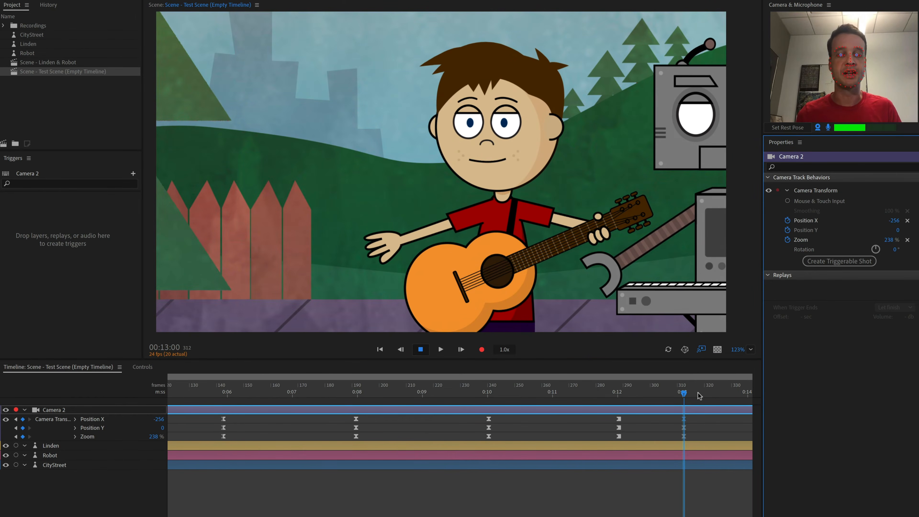
drag(736, 395, 638, 394)
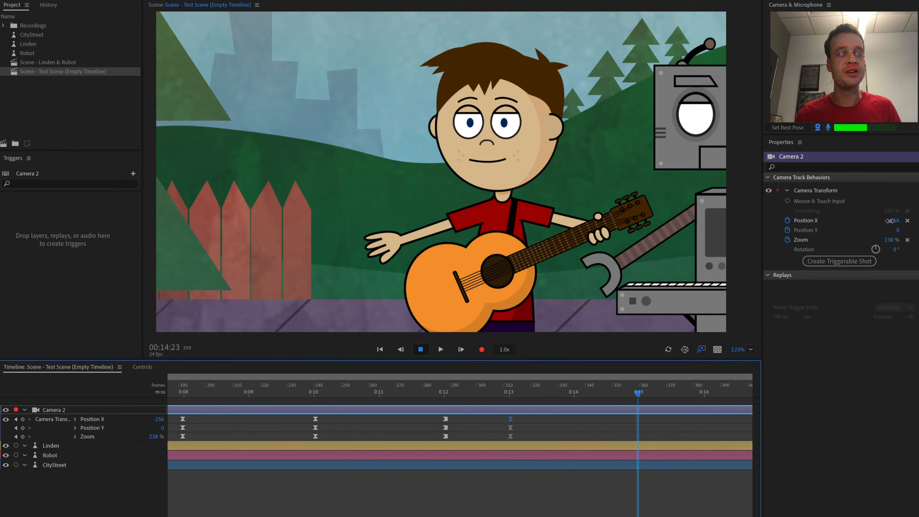
mouse_move(903, 217)
mouse_down()
mouse_move(861, 218)
mouse_move(915, 219)
mouse_move(907, 216)
mouse_up()
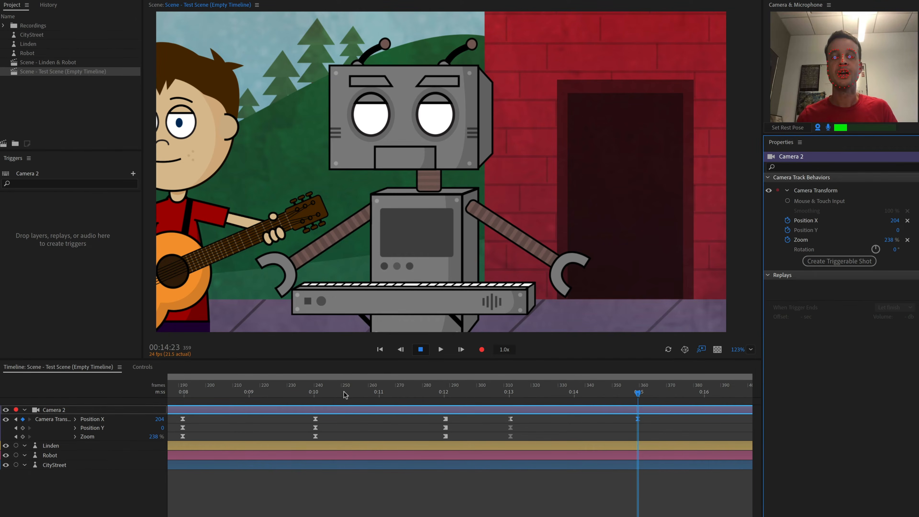
Play back the camera animation from about 0:12
click(430, 390)
key(space)
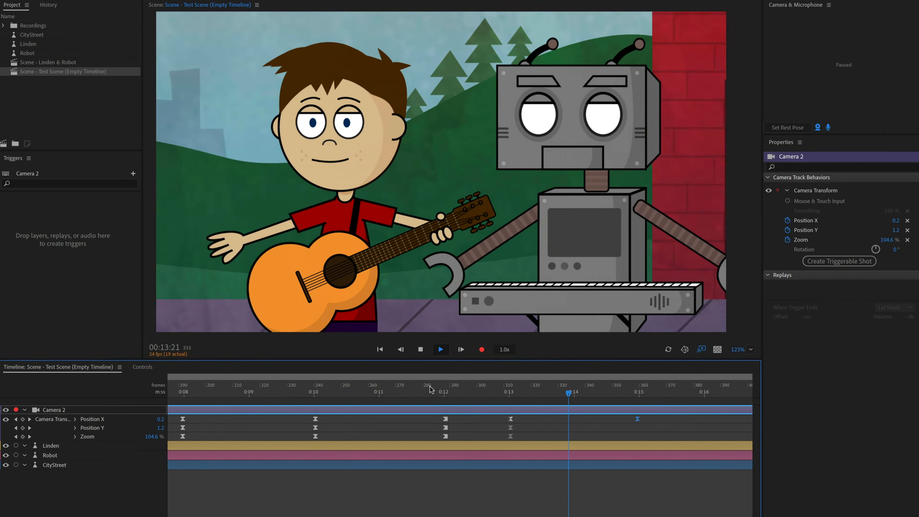
key(space)
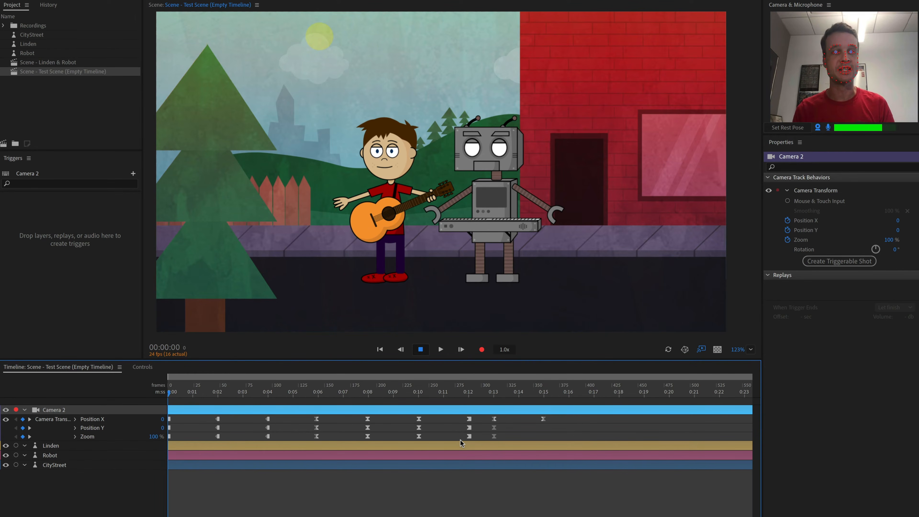
Enable Rotation keyframing and set Camera 2's rotation to 222° at about 0:09
click(787, 249)
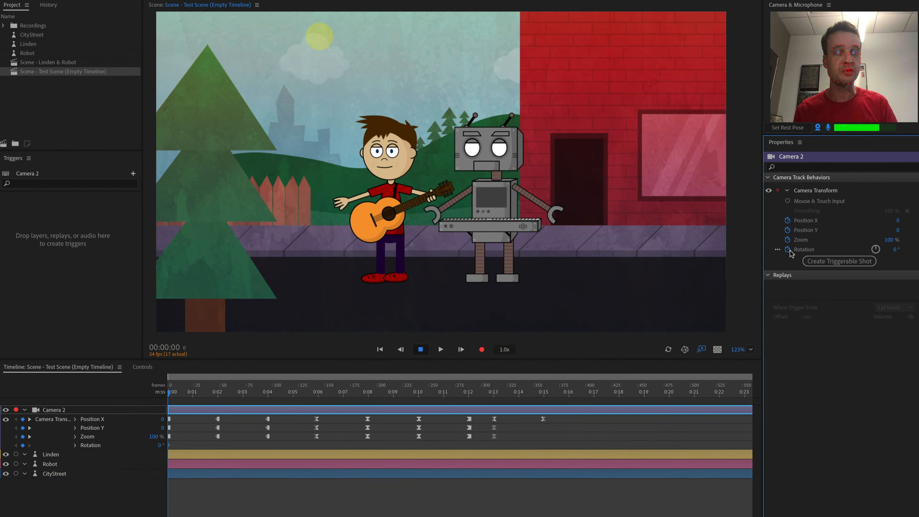
click(411, 387)
click(893, 249)
text(222)
key(Return)
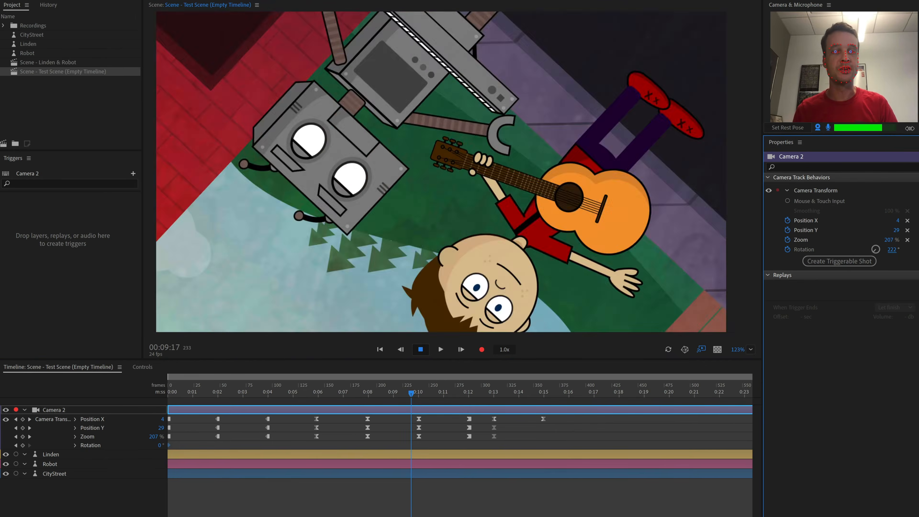
drag(910, 128, 911, 95)
Select the keyframes from 0:00 to 0:05 and paste copies at about 0:09 and 0:19
drag(410, 388, 215, 392)
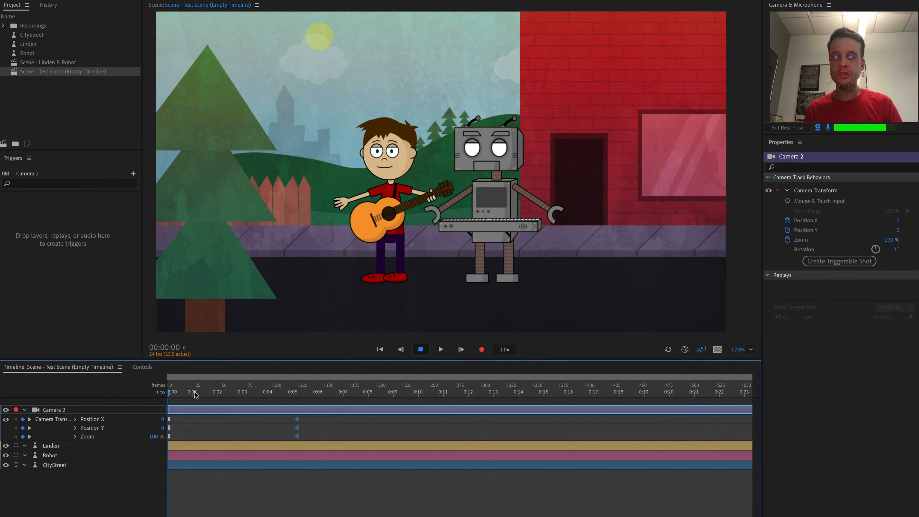
drag(174, 394, 311, 407)
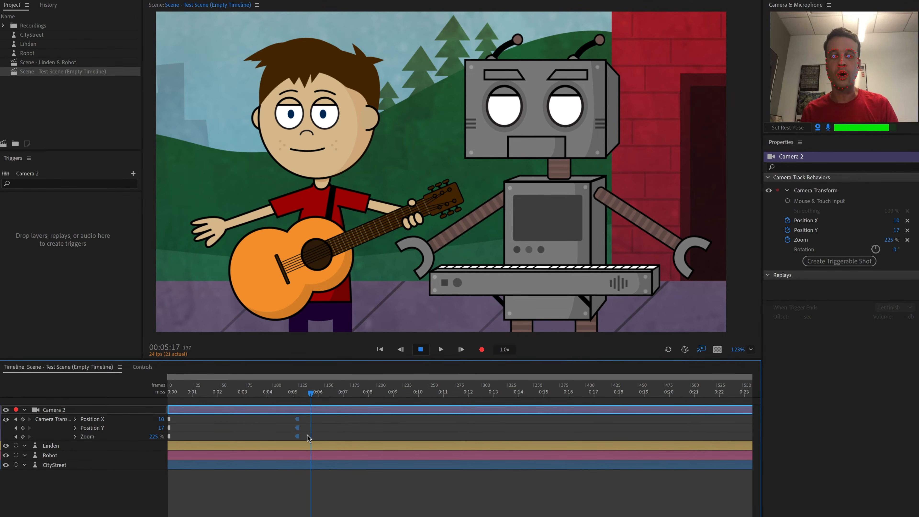
drag(309, 439, 168, 419)
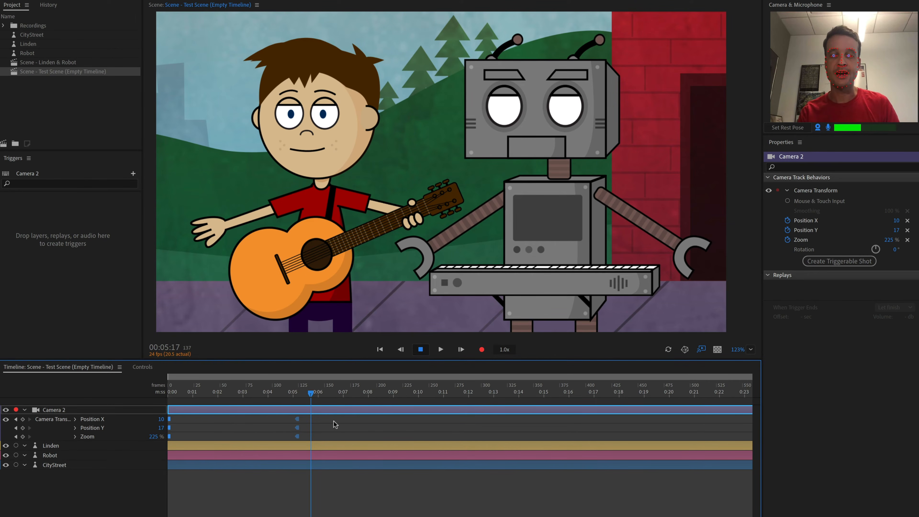
click(418, 394)
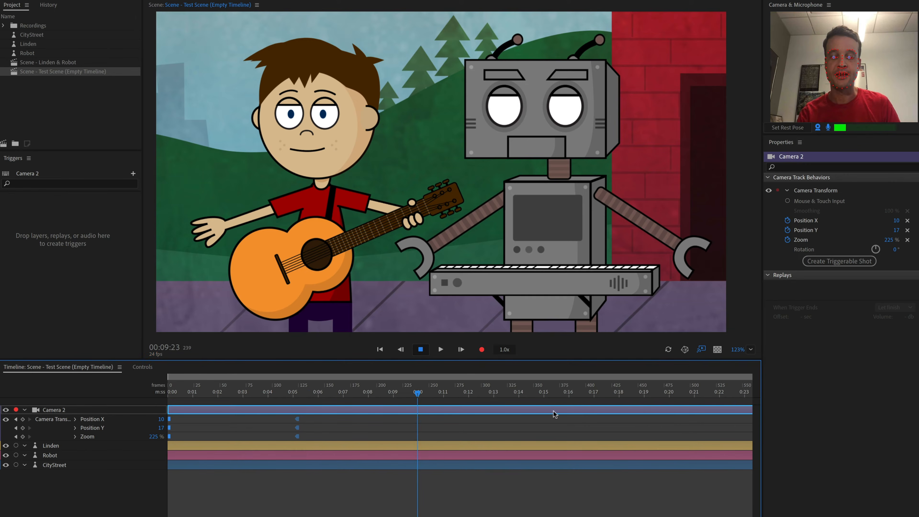
key(ctrl+v)
click(668, 394)
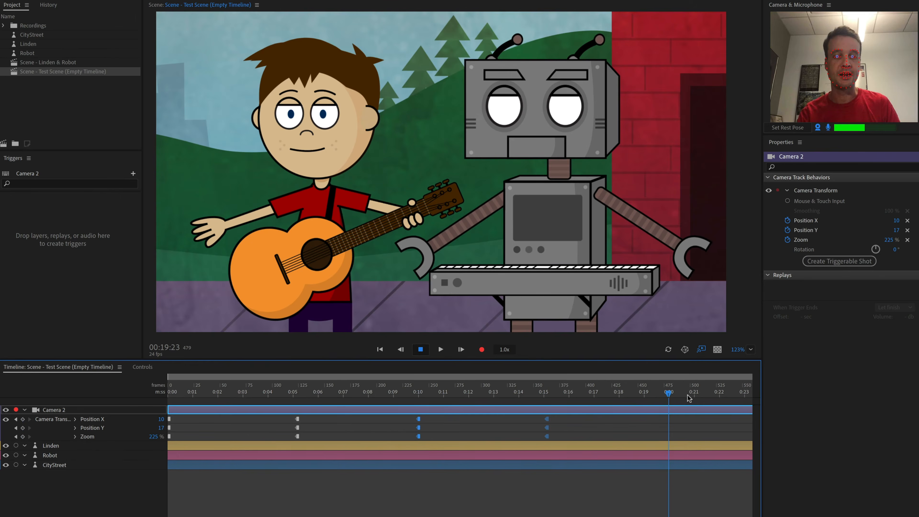
key(ctrl+v)
Undo the last two changes and line up the final pasted keyframe group at about 0:20
drag(668, 392, 257, 398)
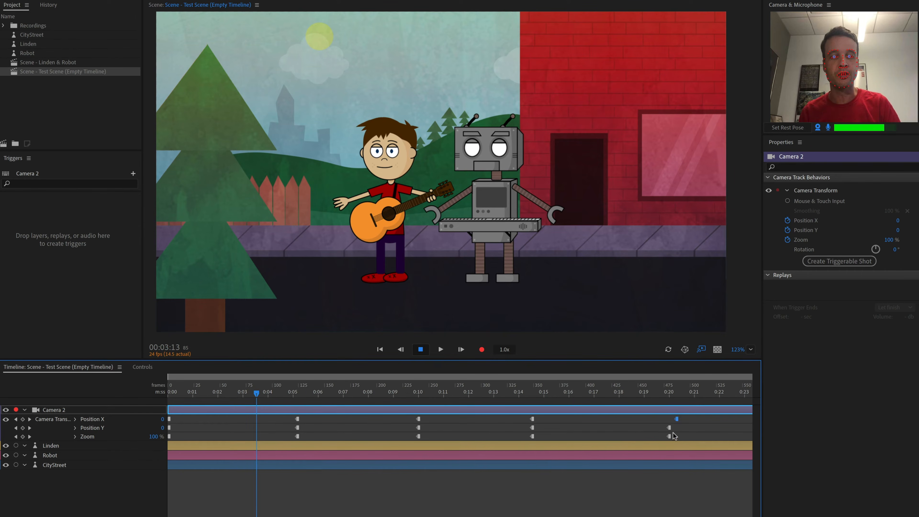
key(ctrl+z)
key(ctrl+z)
drag(680, 437, 666, 419)
drag(669, 420, 680, 421)
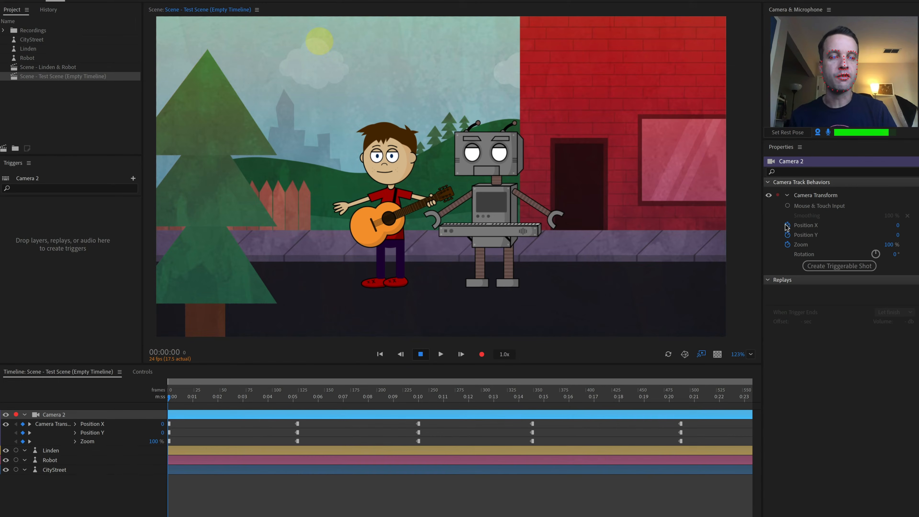
Turn off keyframing for Camera 2's Position X, Position Y and Zoom, clearing their keyframes
click(787, 225)
click(787, 235)
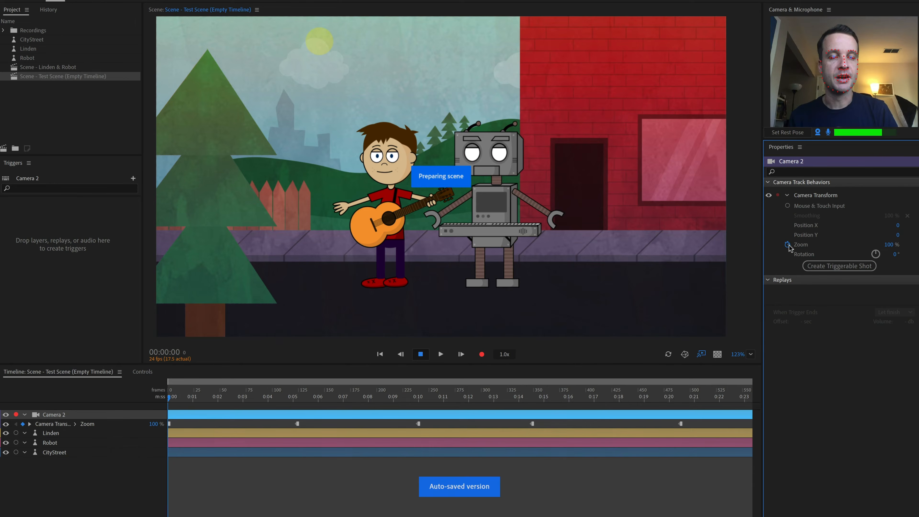
click(787, 244)
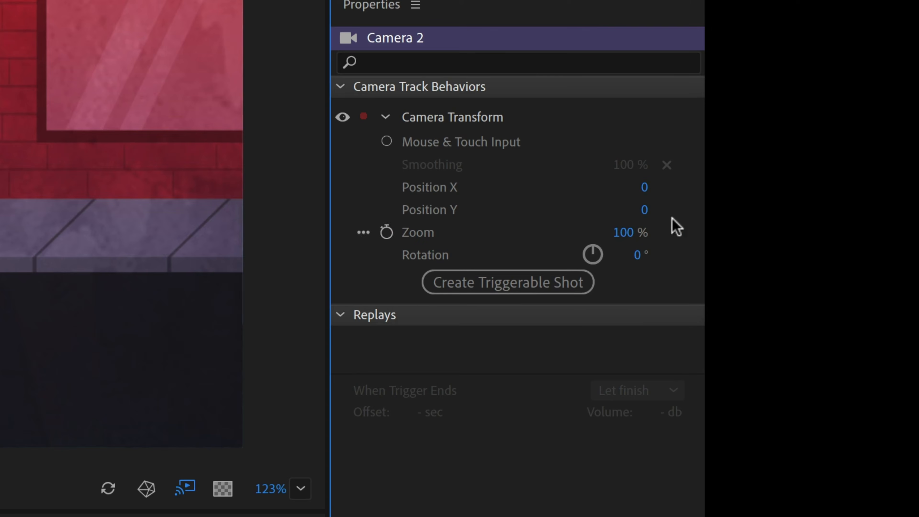
Create a triggerable shot from the current wide camera view and play its replay
click(586, 286)
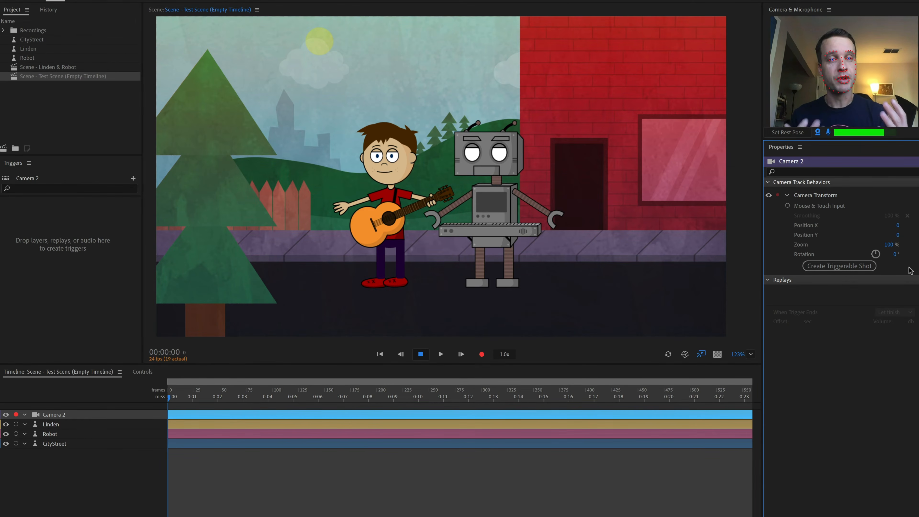
click(850, 268)
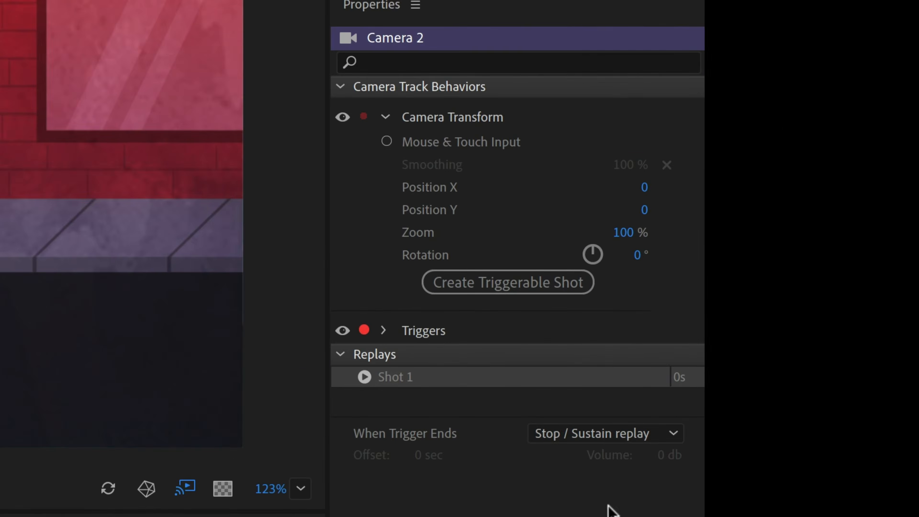
click(365, 377)
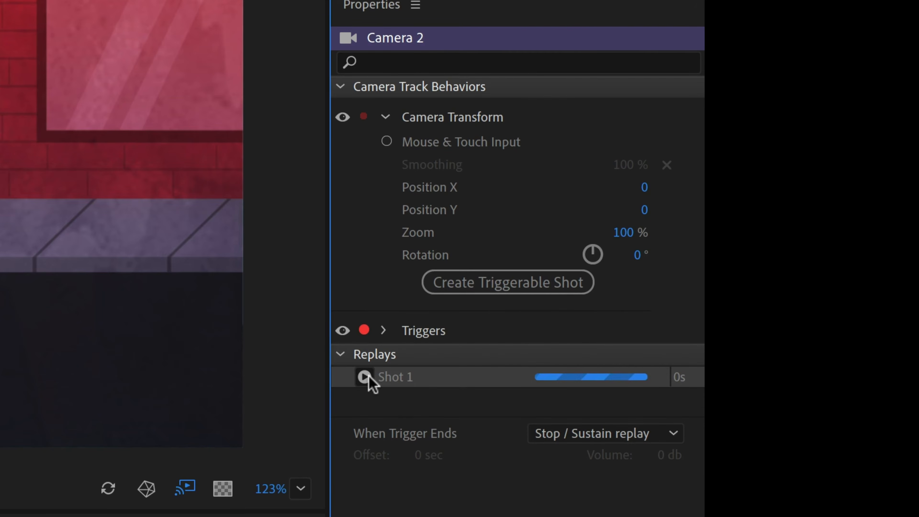
click(364, 377)
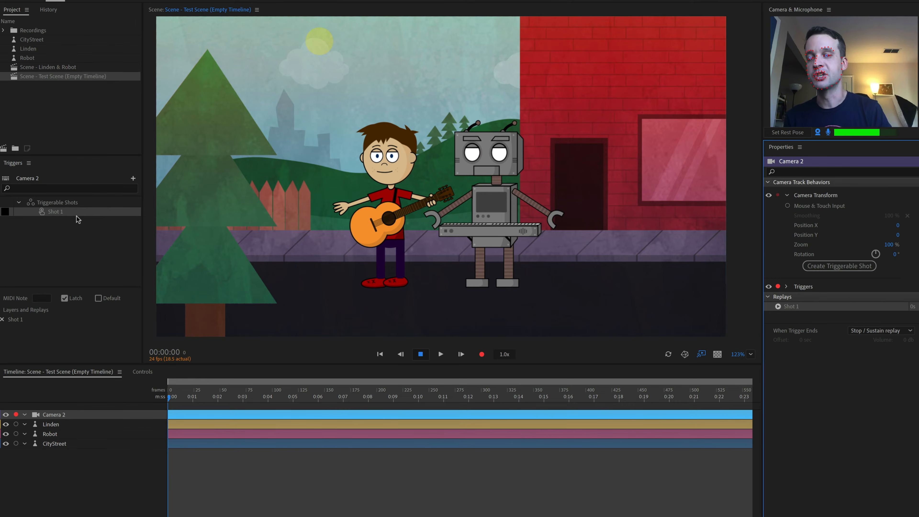
Rename the first shot trigger to Wide and assign it the key 1
click(76, 235)
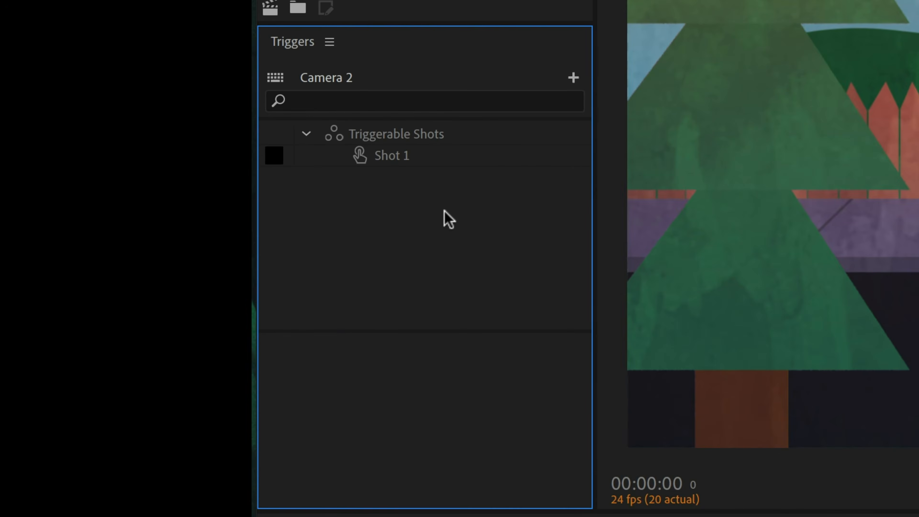
click(406, 156)
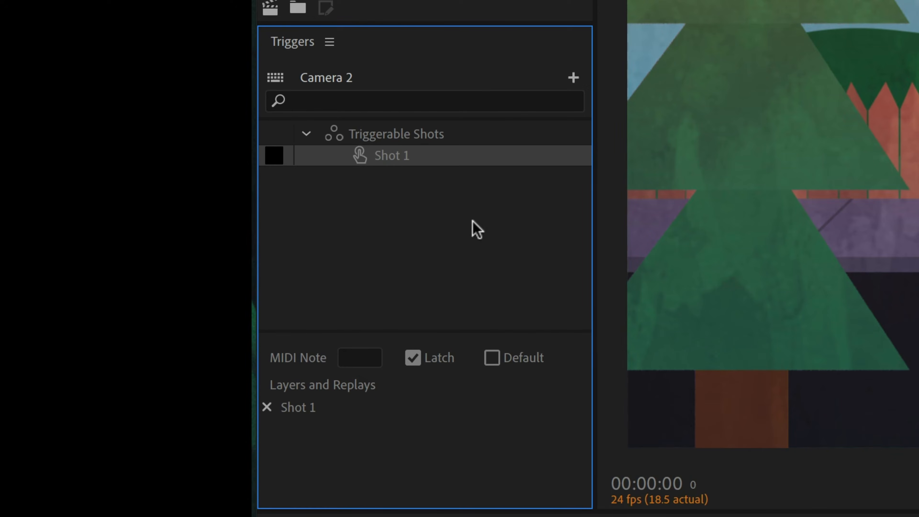
key(Return)
text(Wide)
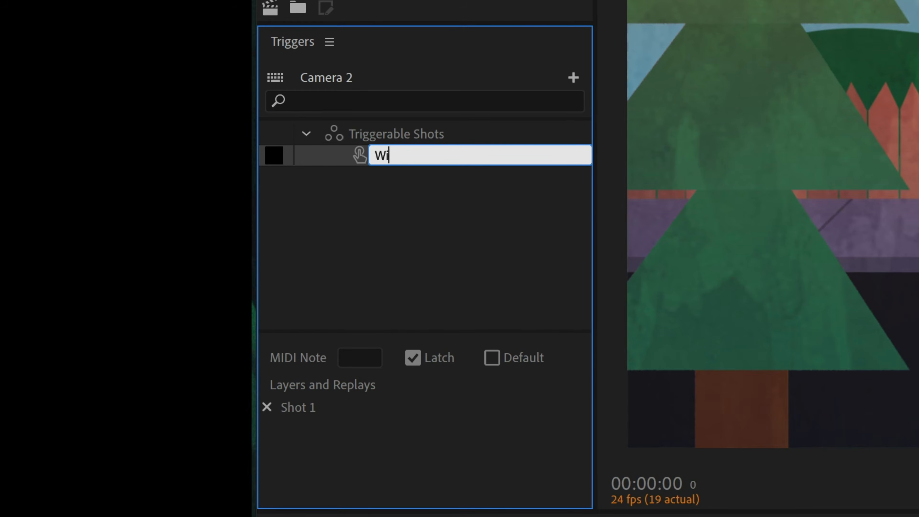
key(Return)
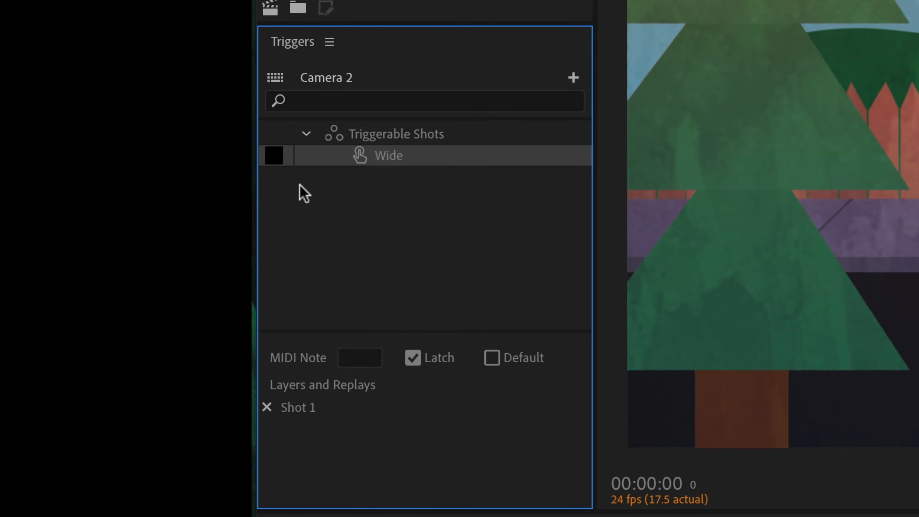
click(280, 157)
text(1)
key(Return)
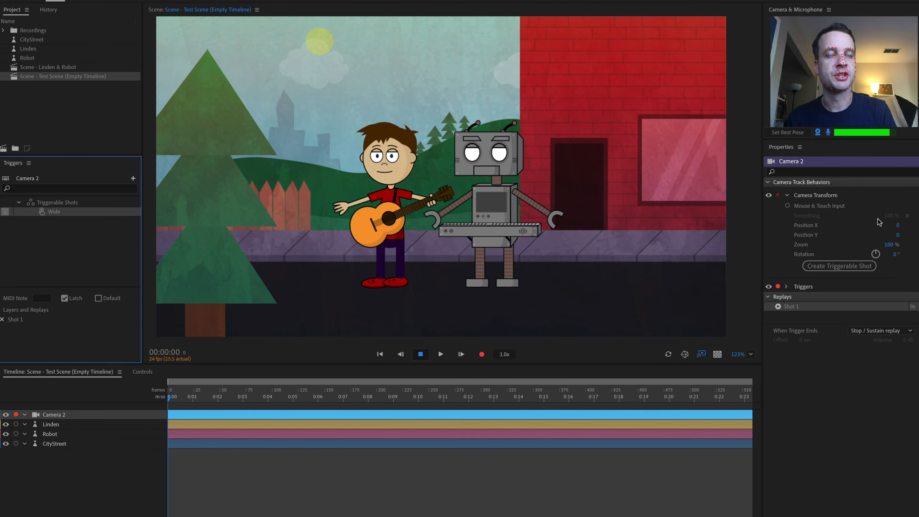
Set Camera 2's zoom to 206%, Position X to 18 and Position Y to 27, then create a triggerable shot
drag(890, 243, 885, 187)
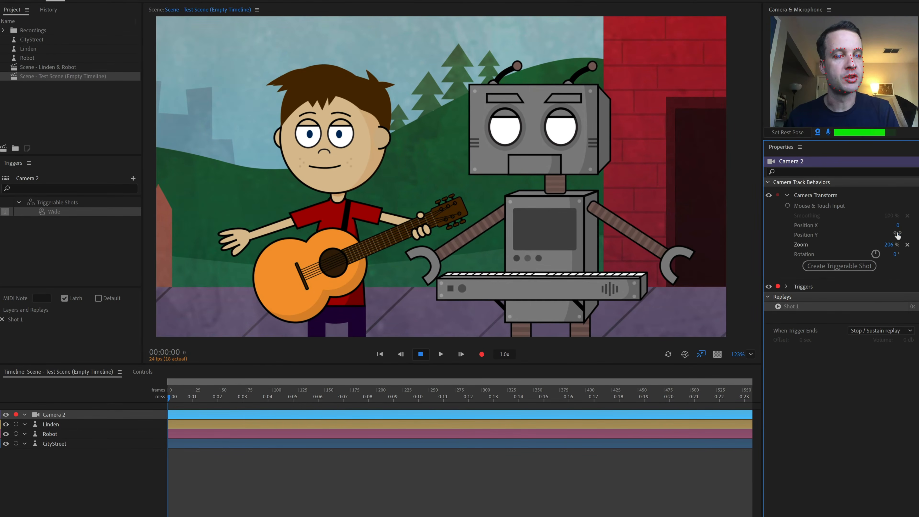
drag(896, 235, 907, 225)
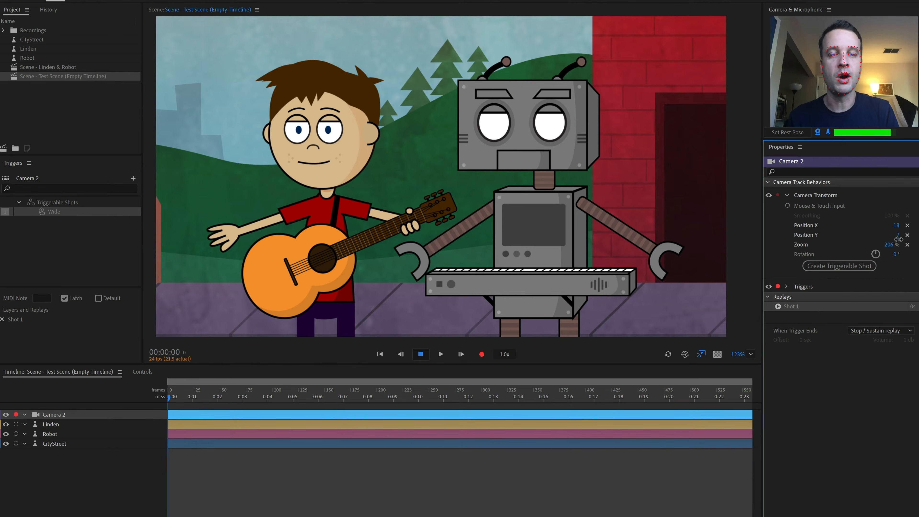
drag(900, 238, 898, 228)
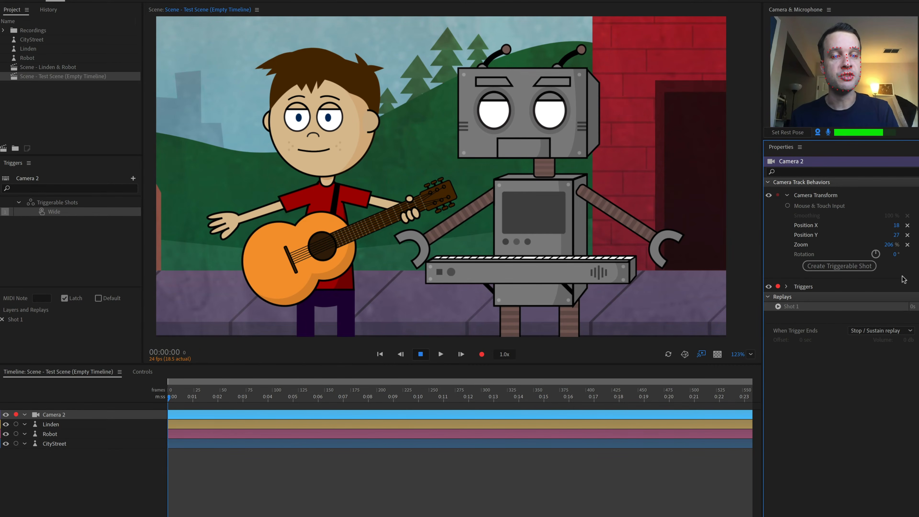
click(856, 267)
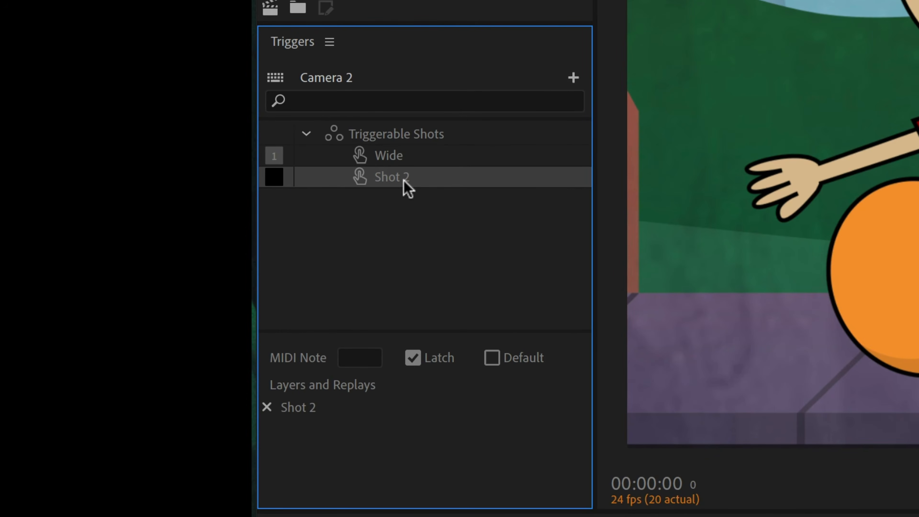
Rename the second shot trigger to Closeup and assign it the key 2
double_click(395, 178)
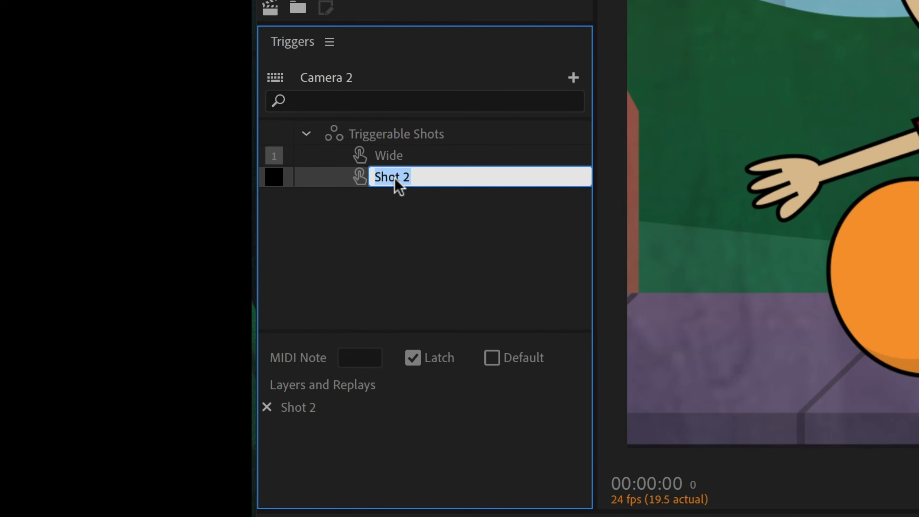
text(Closeup)
key(Return)
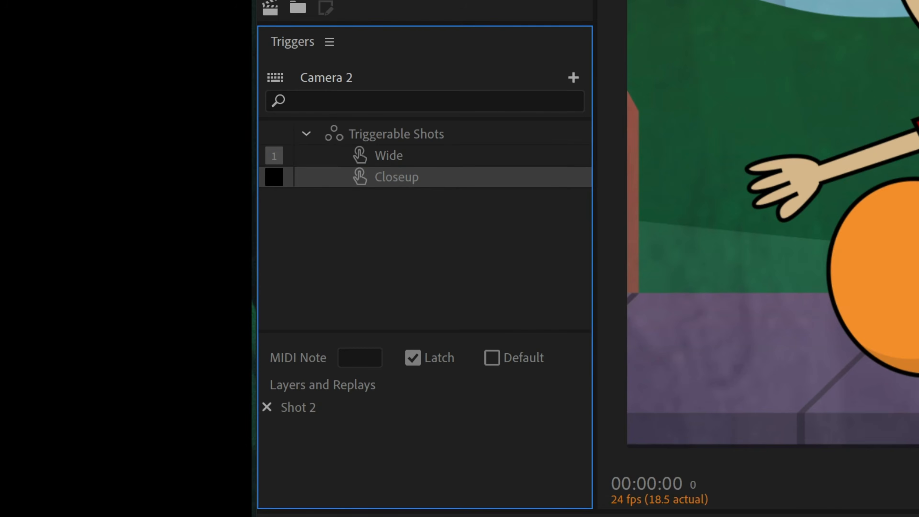
click(279, 179)
text(2)
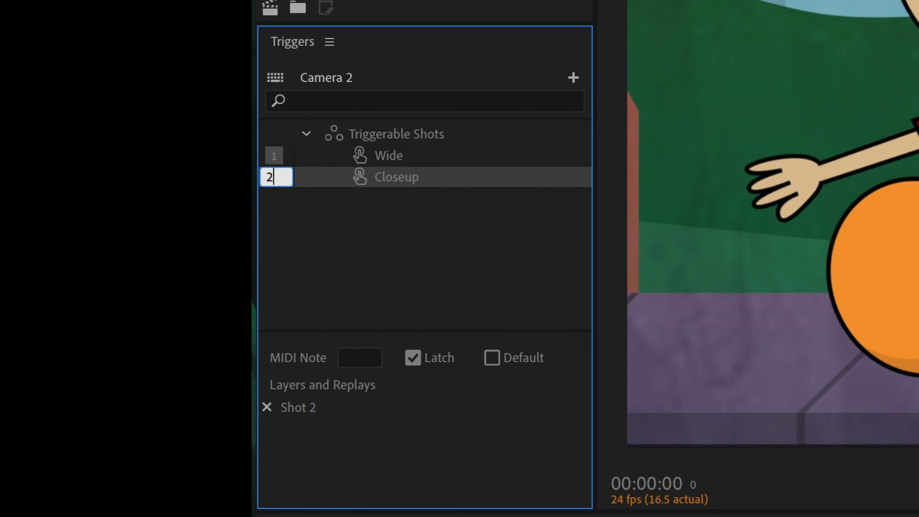
key(Return)
Switch back and forth between the Wide and Closeup shots using their trigger keys
click(423, 229)
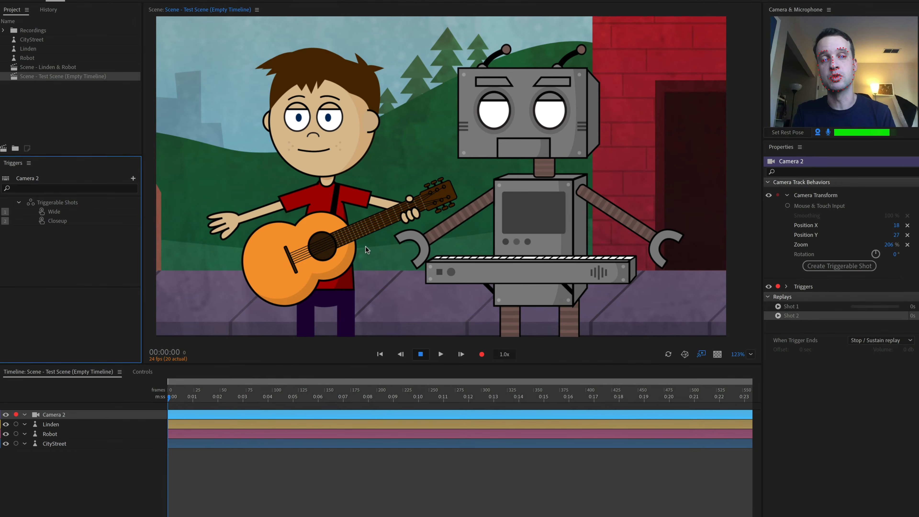
key(1)
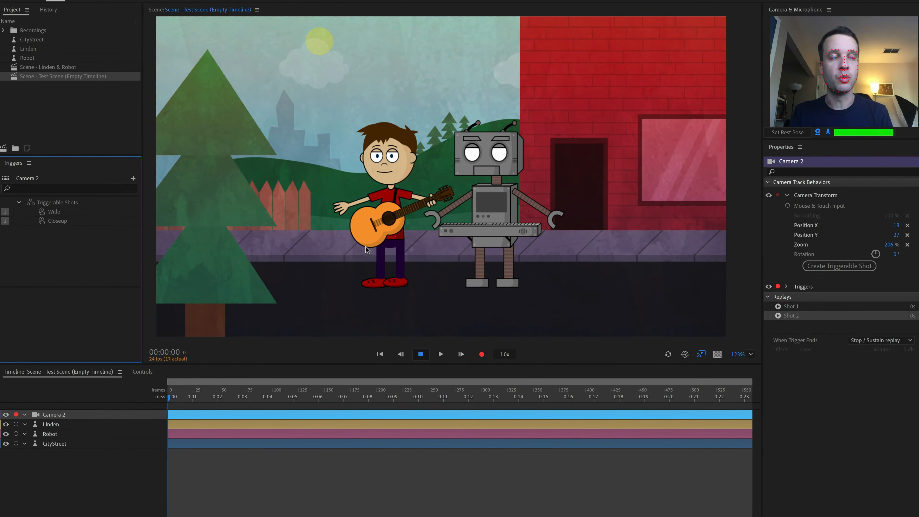
key(2)
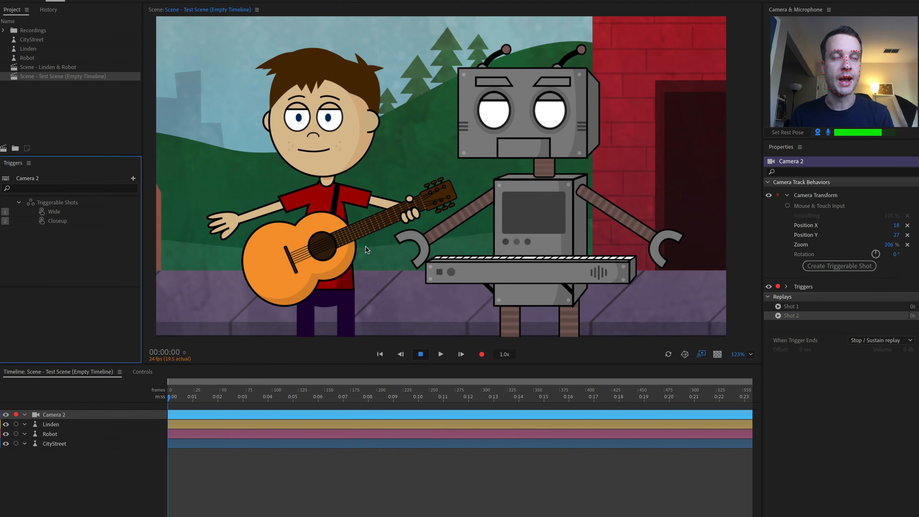
key(1)
key(2)
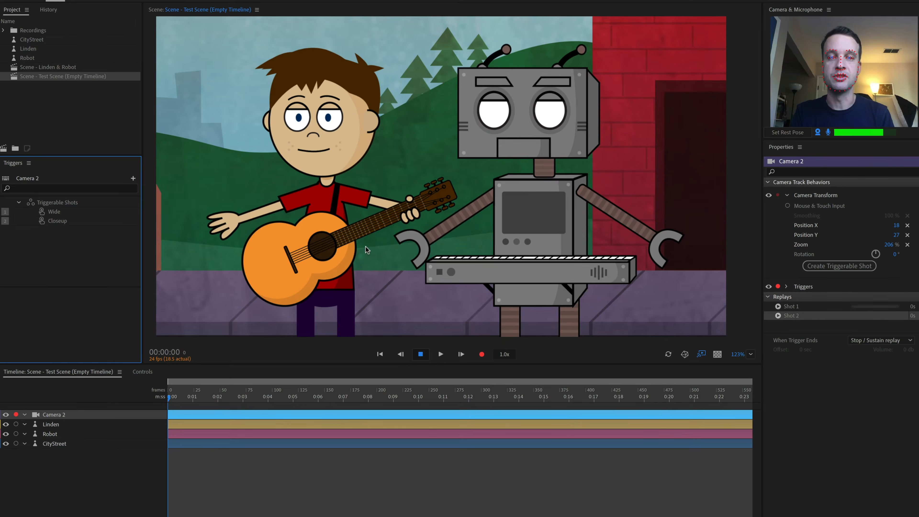
key(1)
key(2)
key(1)
key(2)
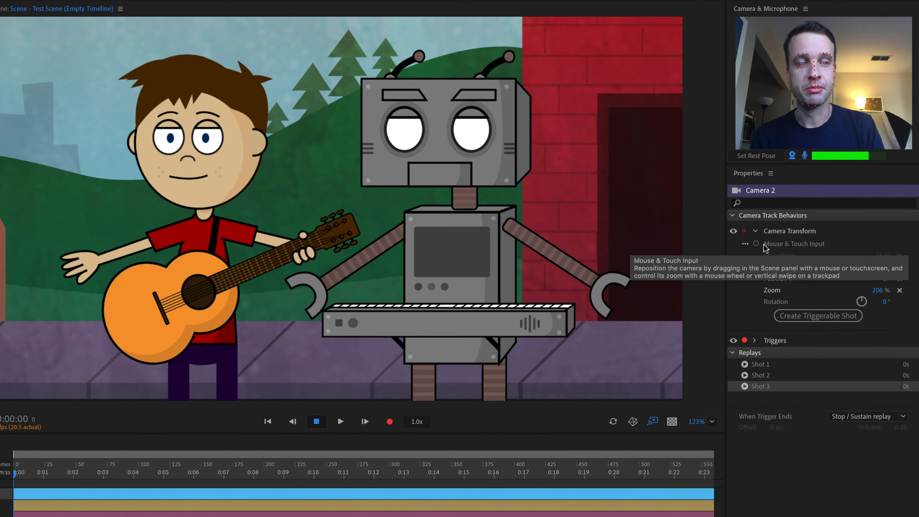
Enable Mouse & Touch Input, frame a close view of Linden's face in the scene, and create a triggerable shot
click(756, 243)
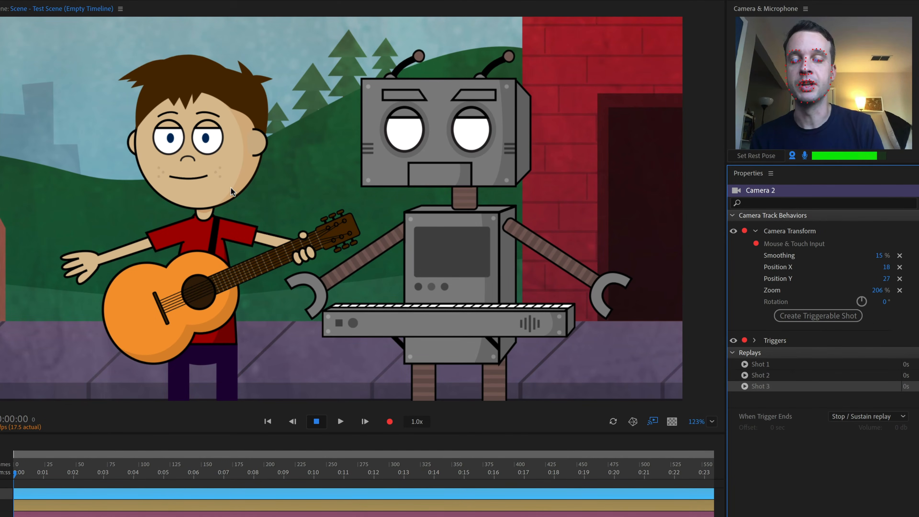
scroll(231, 188, up, 5)
drag(171, 147, 349, 217)
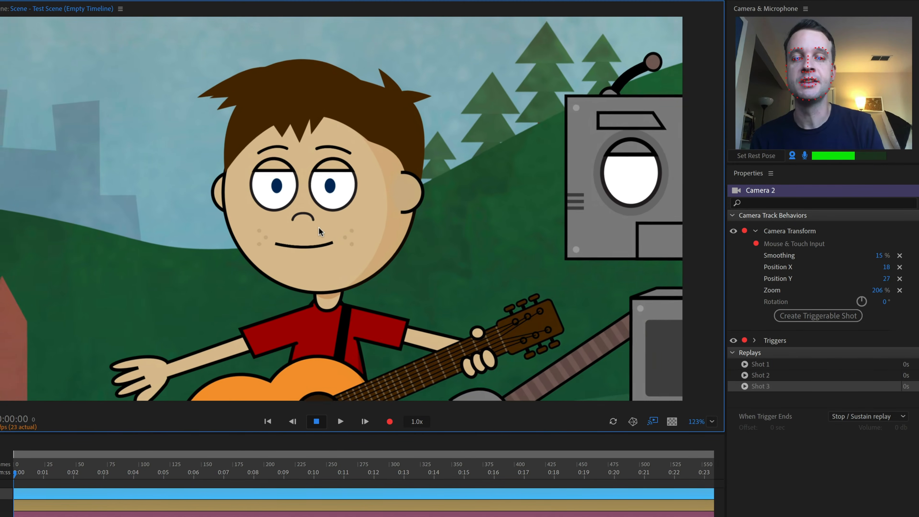
scroll(318, 227, up, 3)
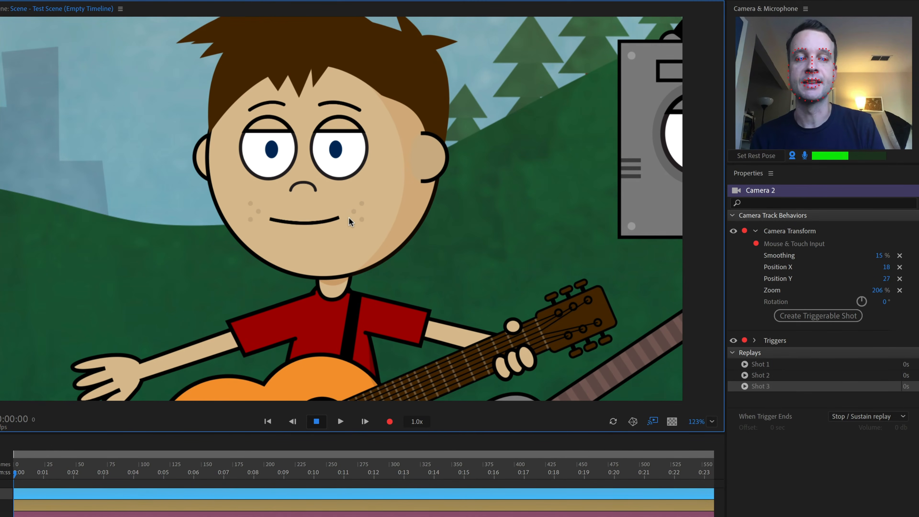
click(847, 312)
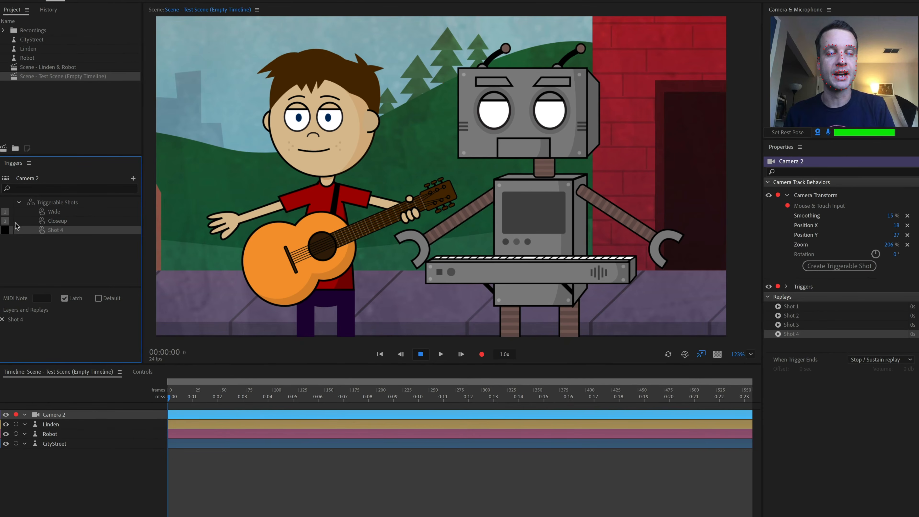
Frame a close view of the robot in the scene and create another triggerable shot
scroll(522, 208, up, 5)
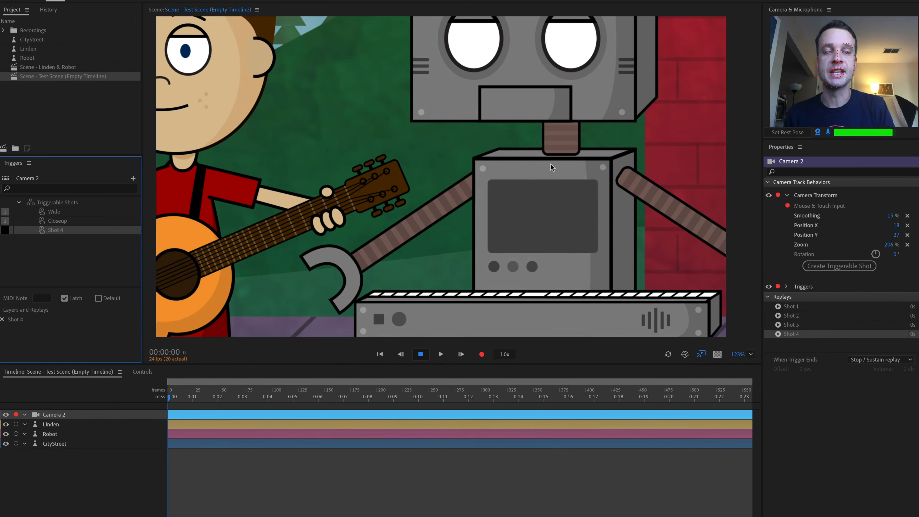
drag(572, 137, 492, 222)
scroll(500, 163, up, 2)
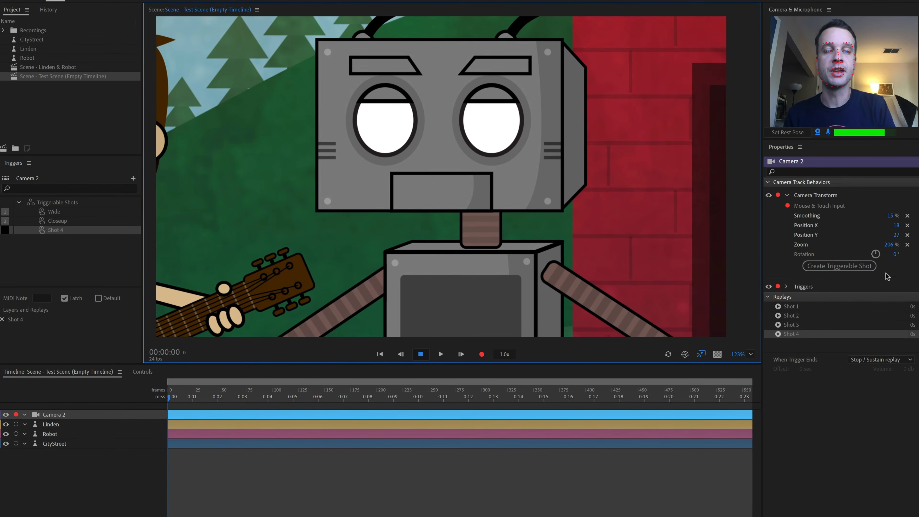
click(848, 266)
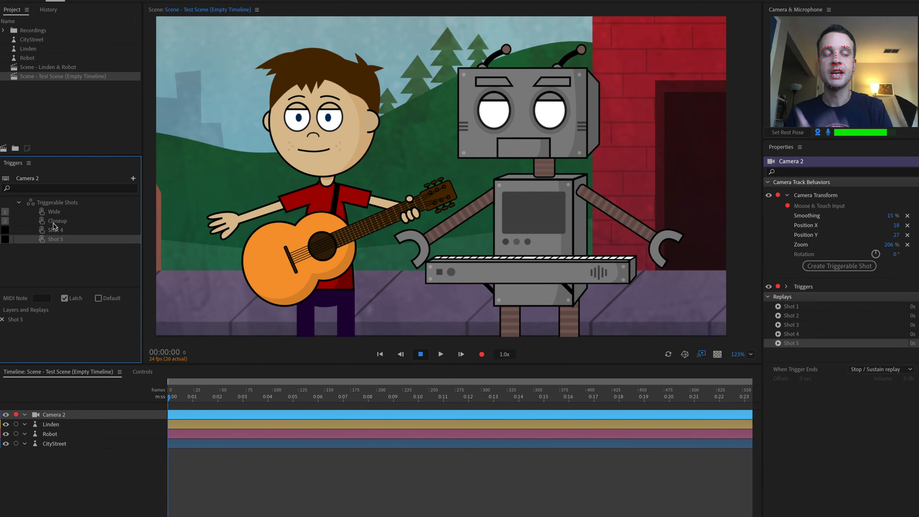
Trigger the Wide, Closeup, Linden and Robot shots in turn to test the switching
click(54, 232)
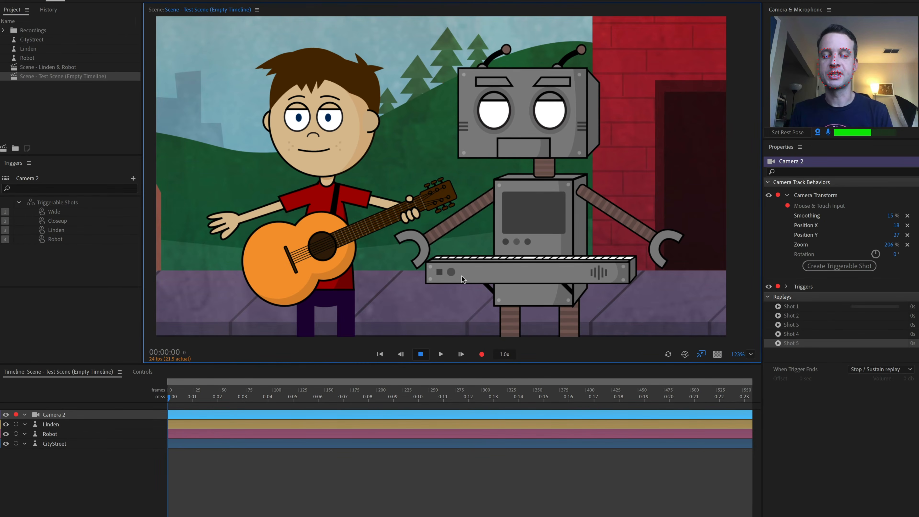
key(1)
key(2)
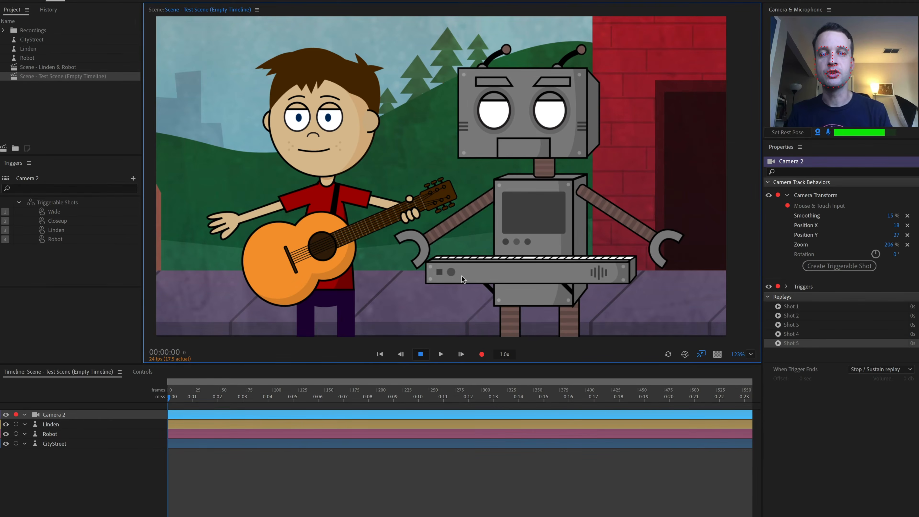
key(3)
key(4)
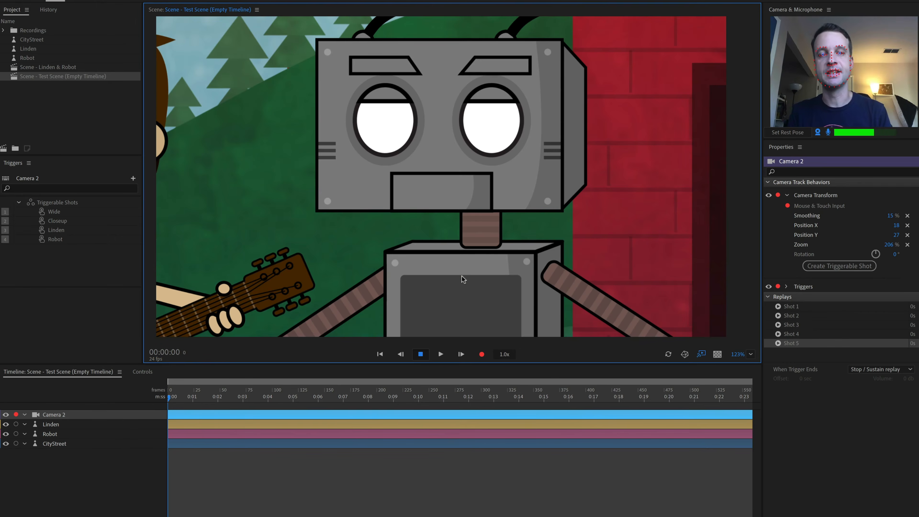
key(1)
Arm the Linden and Robot layers for recording and trigger the Wide shot
click(315, 465)
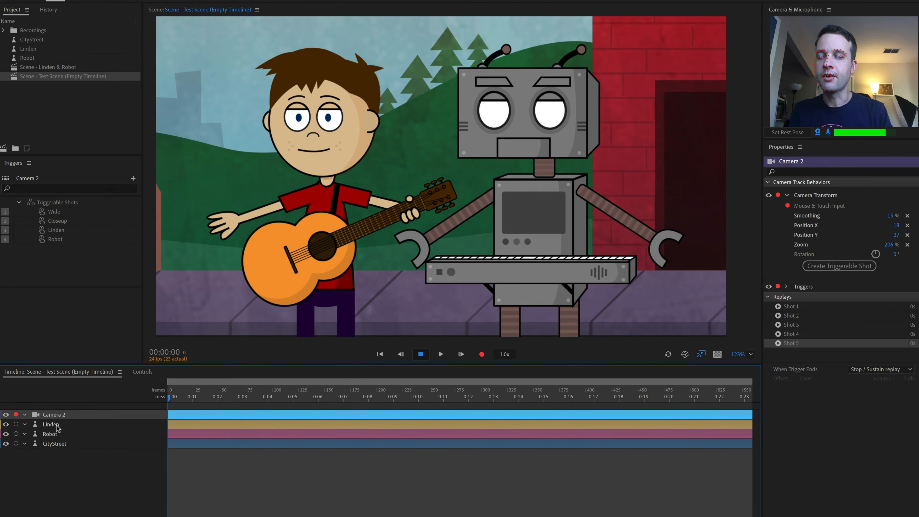
click(16, 425)
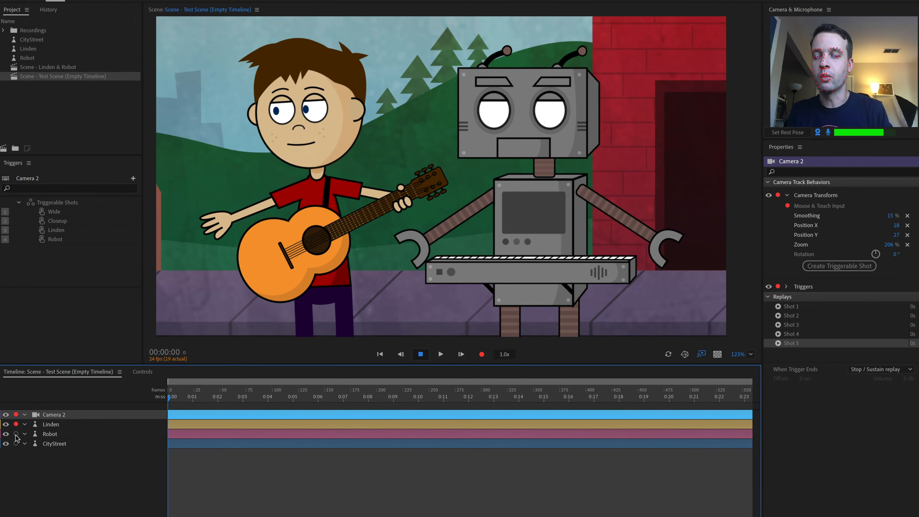
click(16, 434)
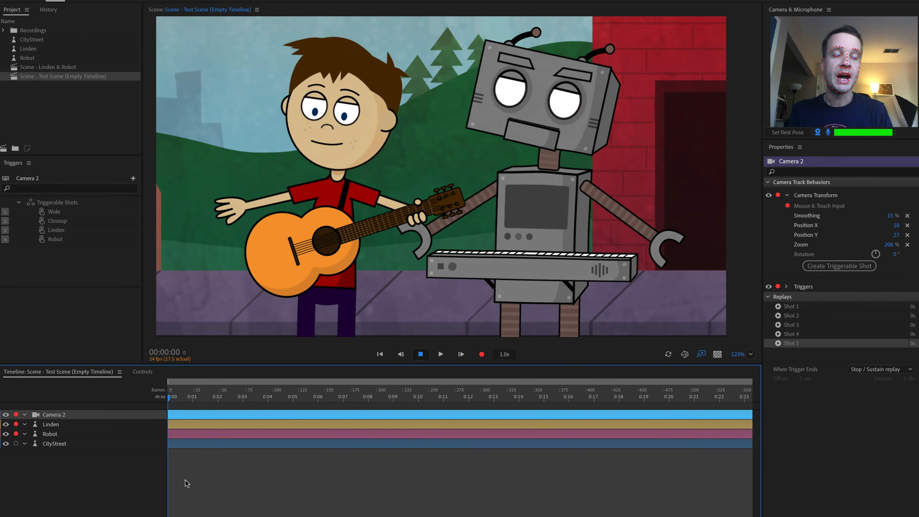
key(1)
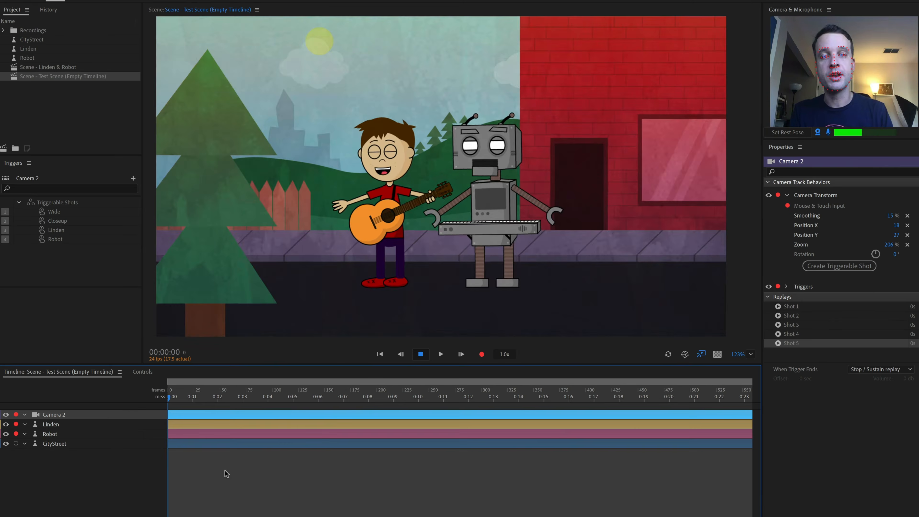
Switch live among the Wide, Closeup, Linden and Robot shots by triggering them in turn
key(2)
key(3)
key(4)
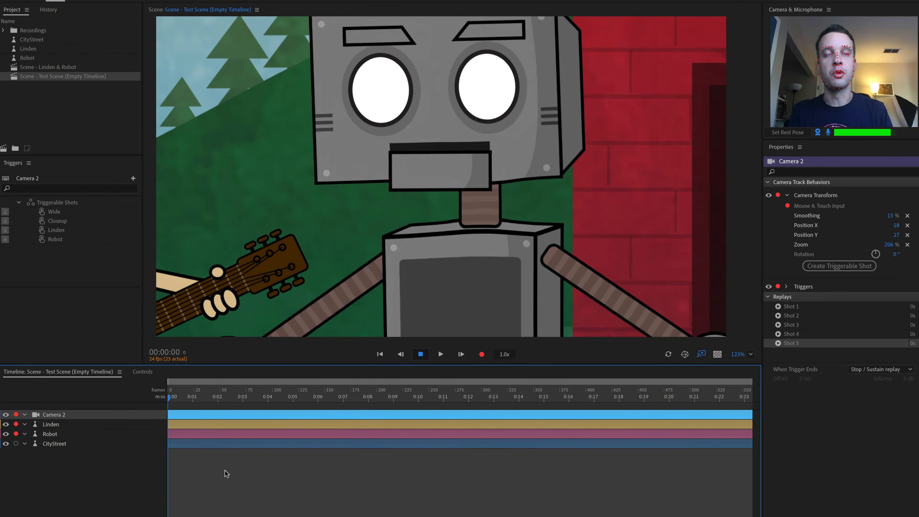
key(1)
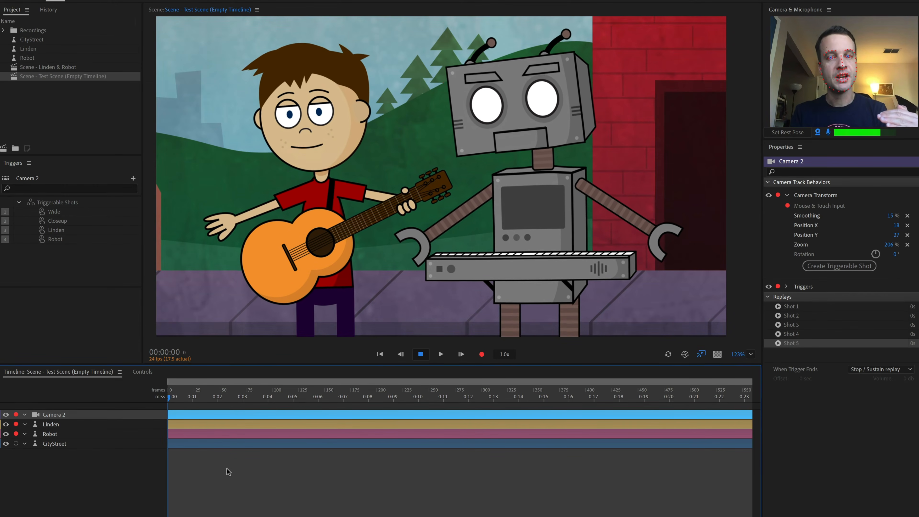
key(1)
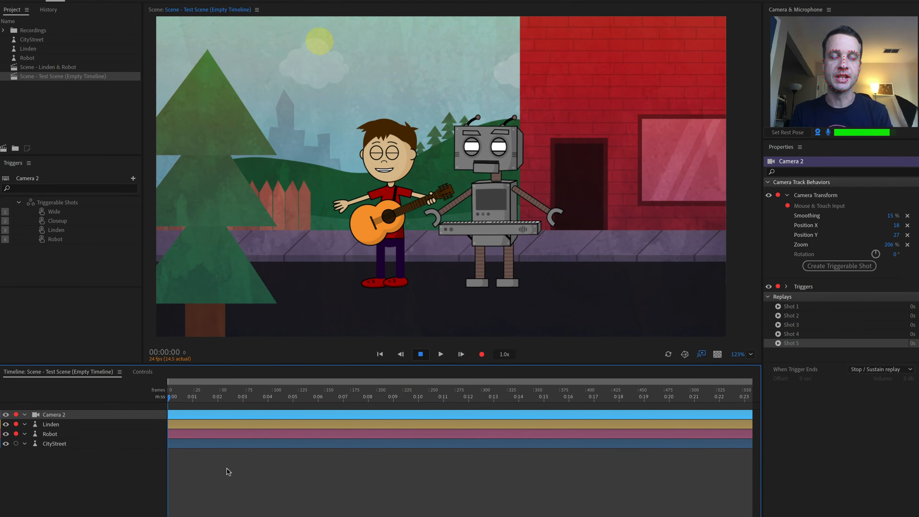
key(2)
key(3)
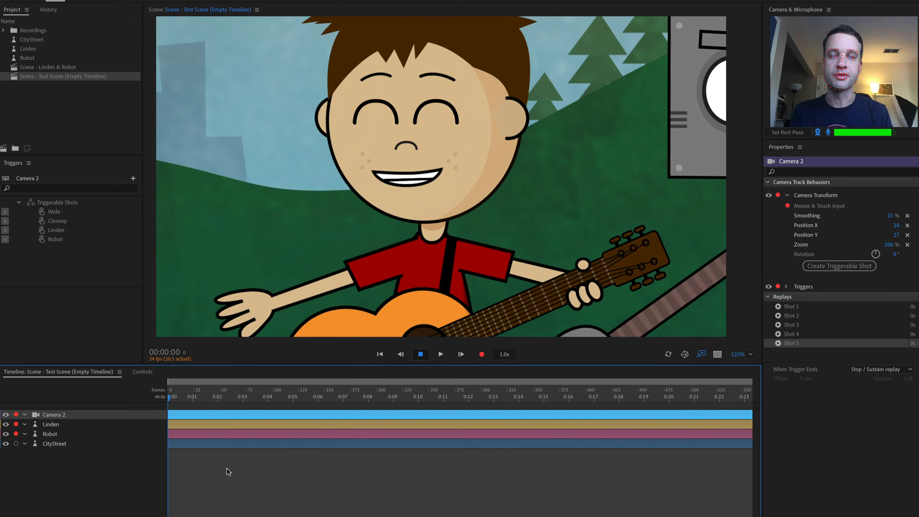
key(4)
key(2)
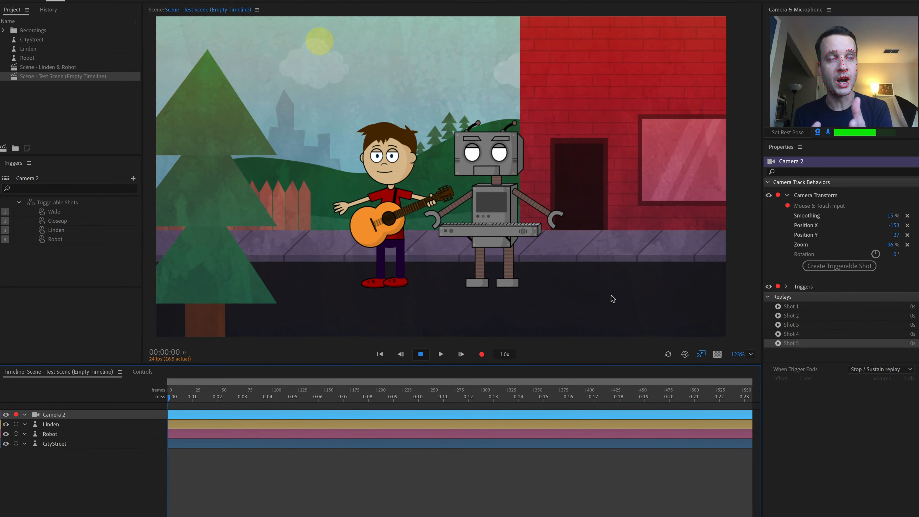
key(2)
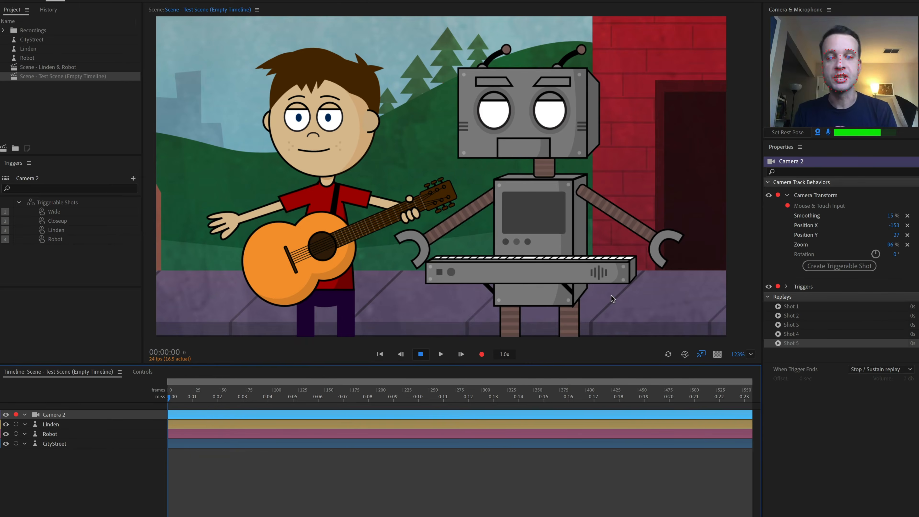
key(3)
key(4)
key(1)
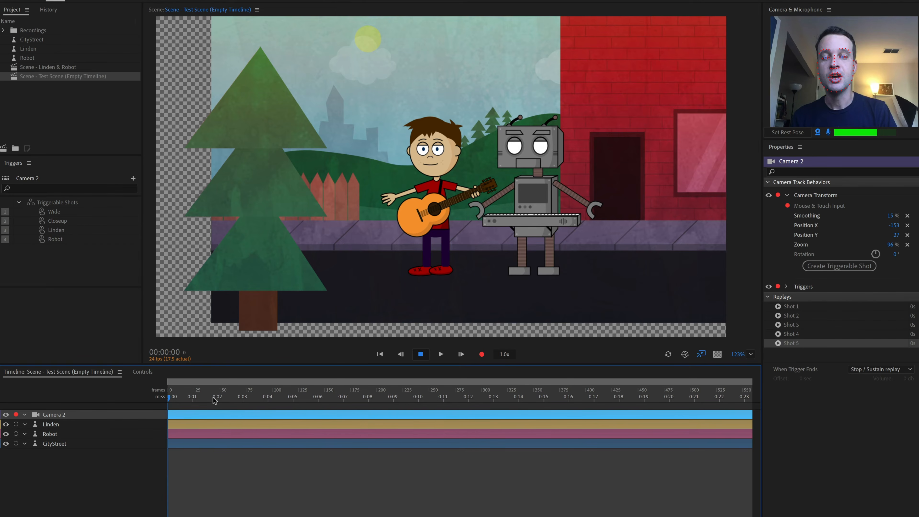
Reset Camera 2's position and zoom values, then trigger the Robot and Wide shots
drag(217, 398, 99, 400)
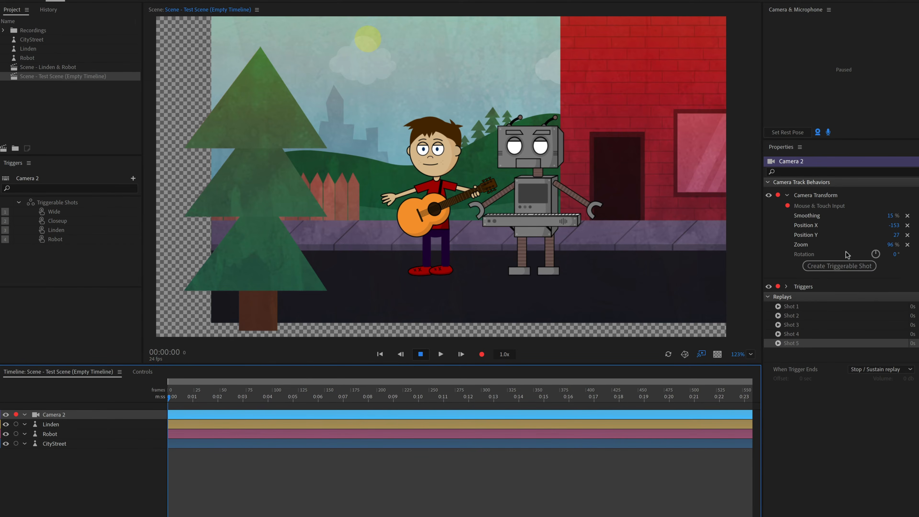
click(907, 225)
click(907, 245)
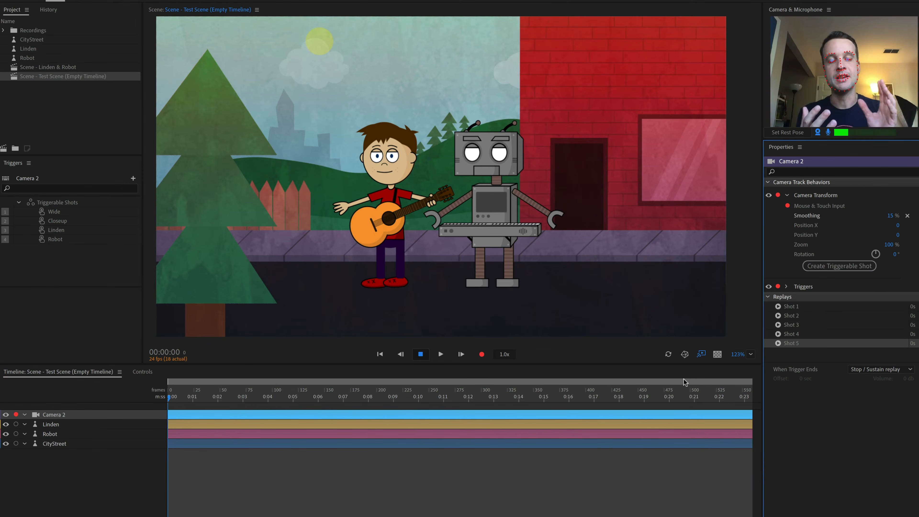
key(4)
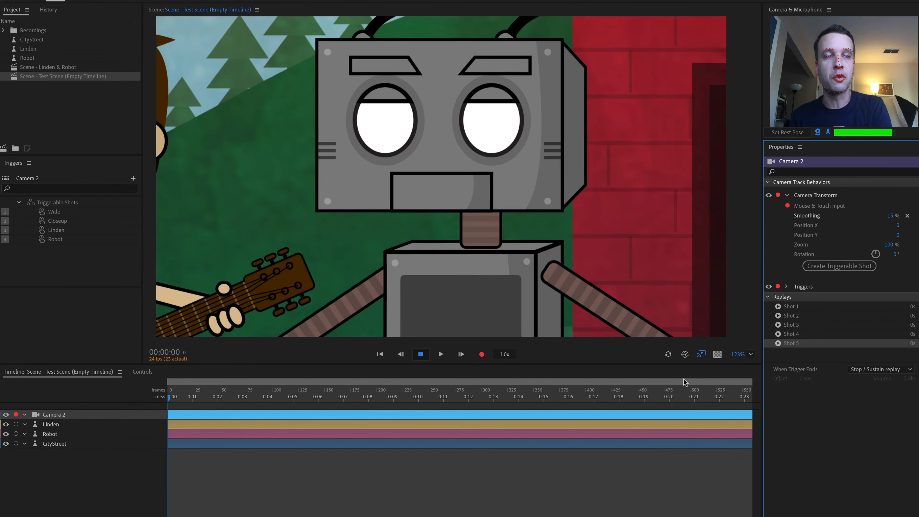
key(1)
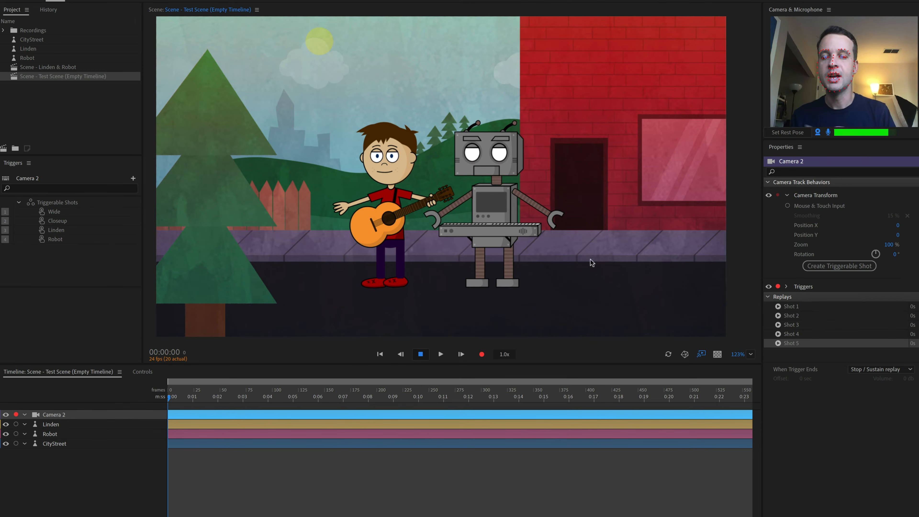
Enable keyframing on Camera 2's Position X, Position Y and Zoom, and at 2 seconds set Zoom to 210%
click(788, 225)
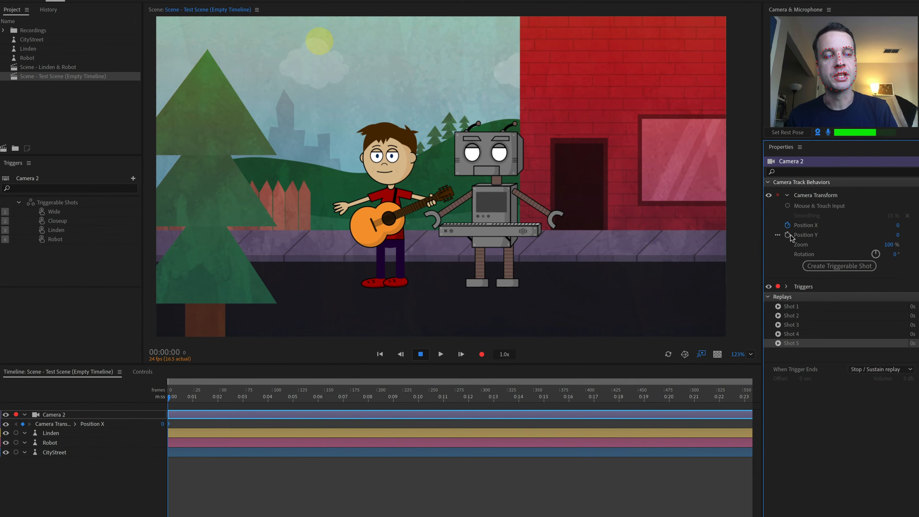
click(788, 235)
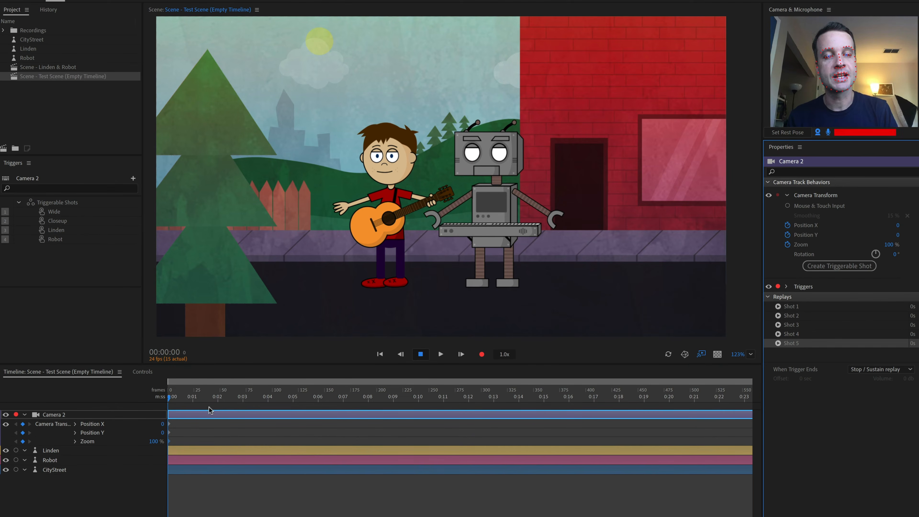
click(219, 398)
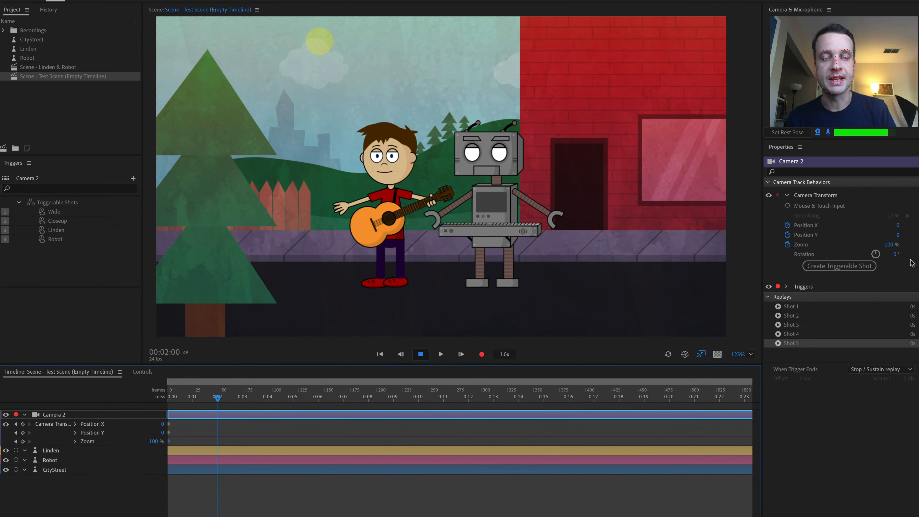
drag(891, 239, 908, 238)
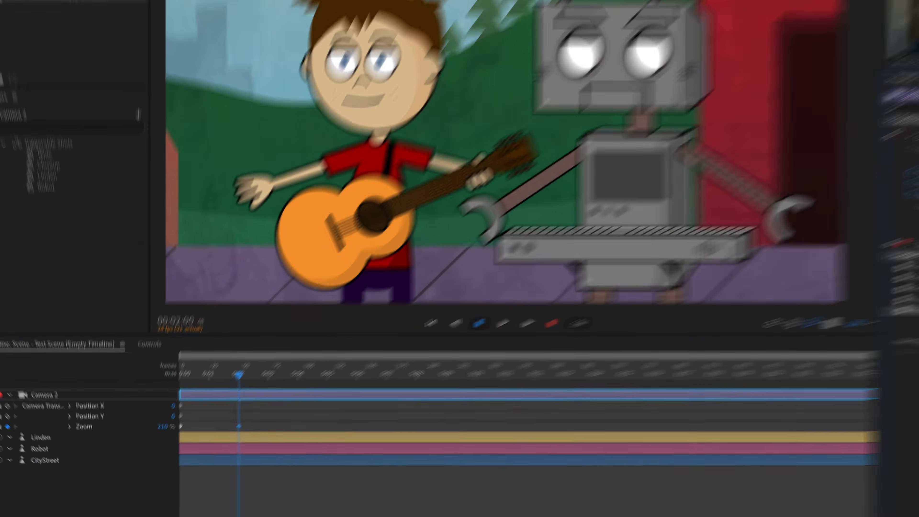
Select the camera keyframes and apply Ease to them
drag(236, 444, 162, 423)
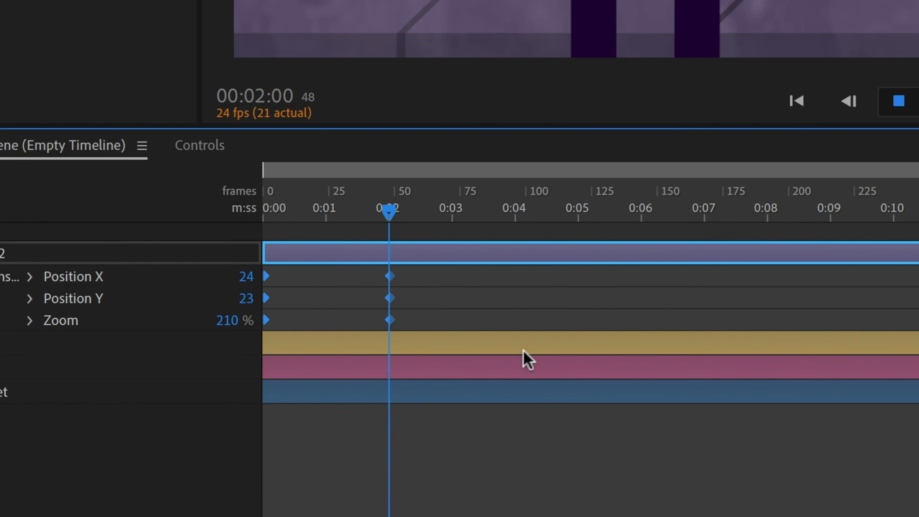
key(F9)
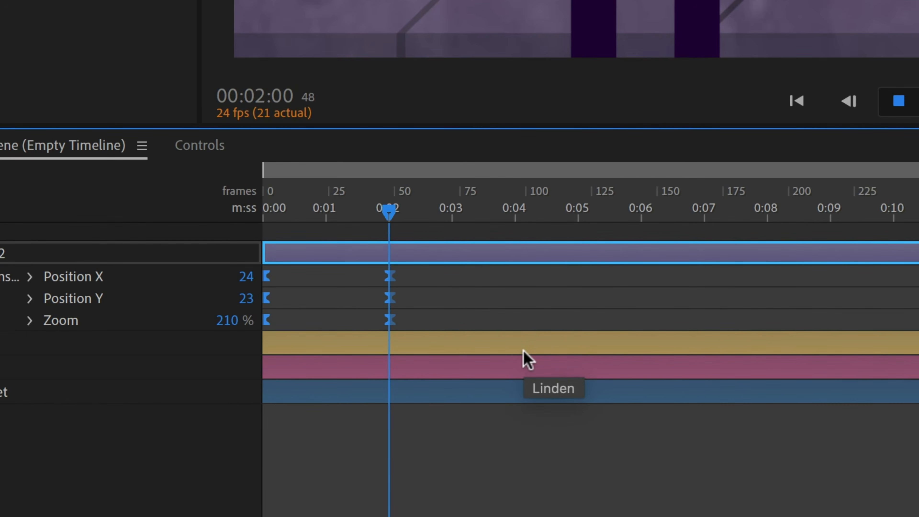
click(432, 273)
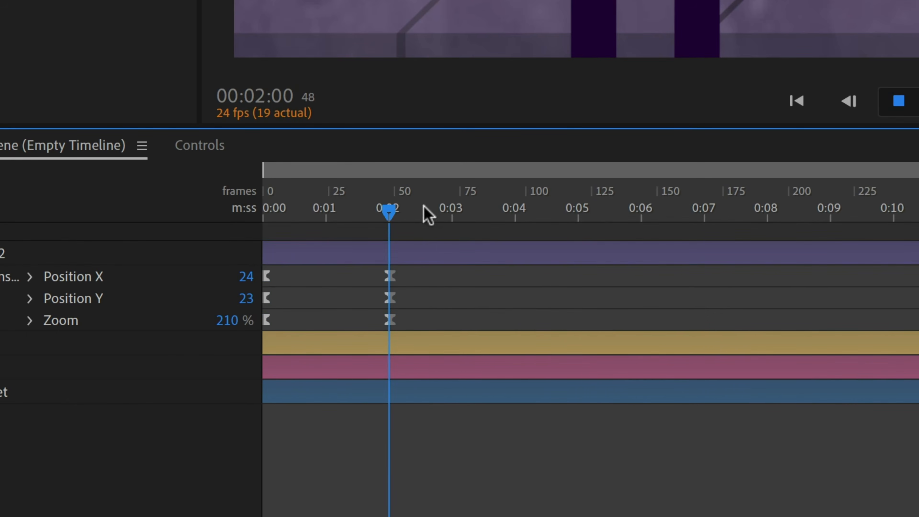
Play the camera move from the start to preview the eased zoom
click(433, 206)
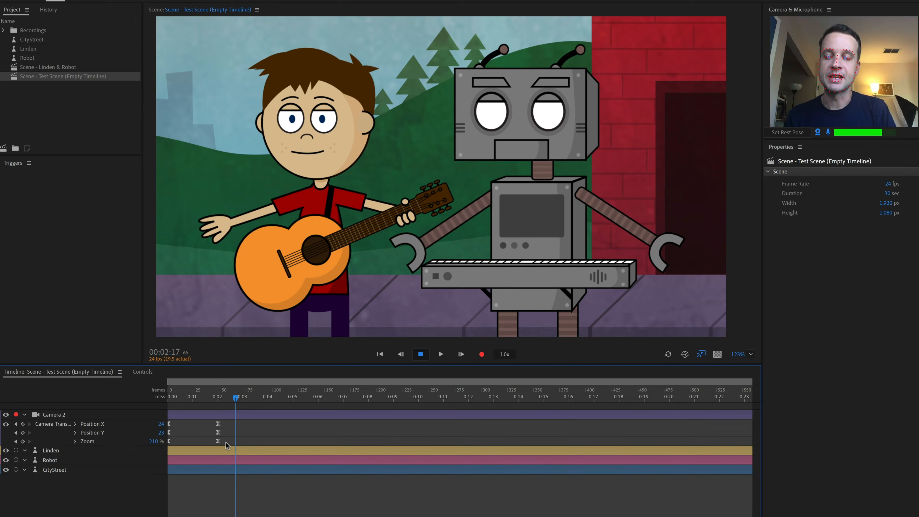
drag(235, 397, 145, 396)
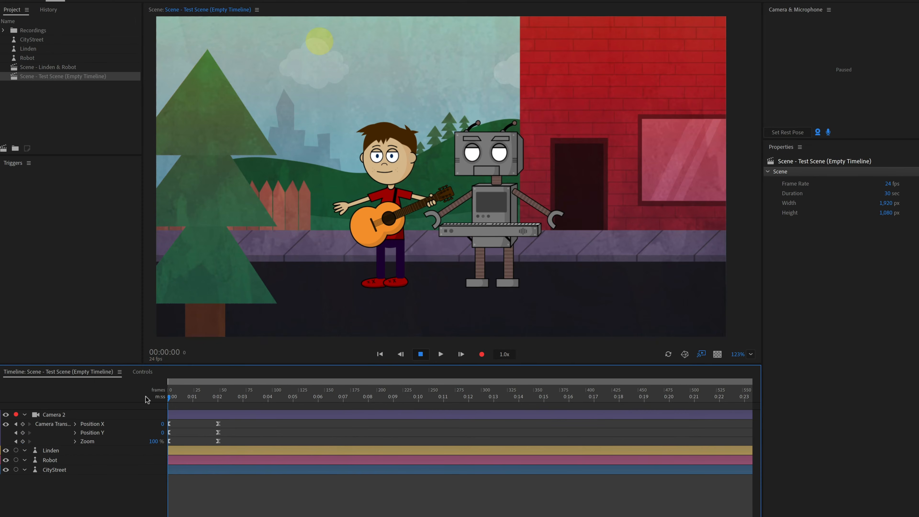
key(space)
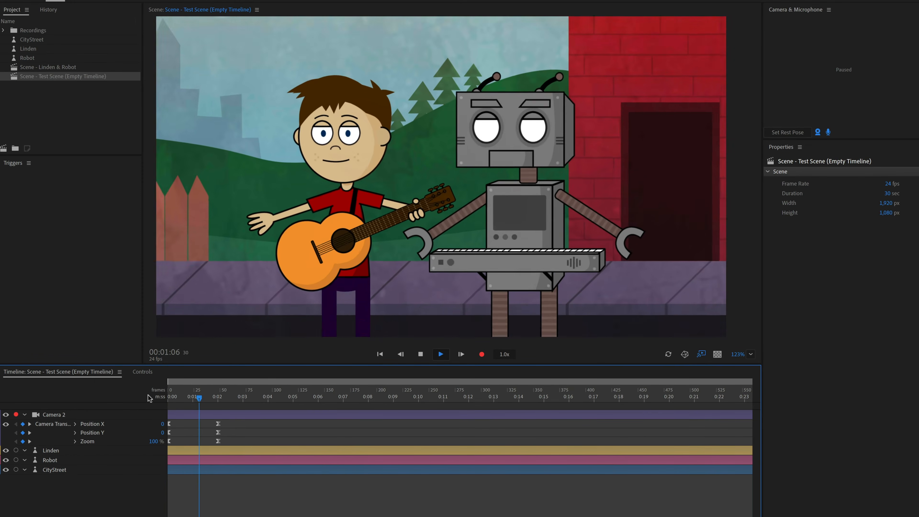
key(space)
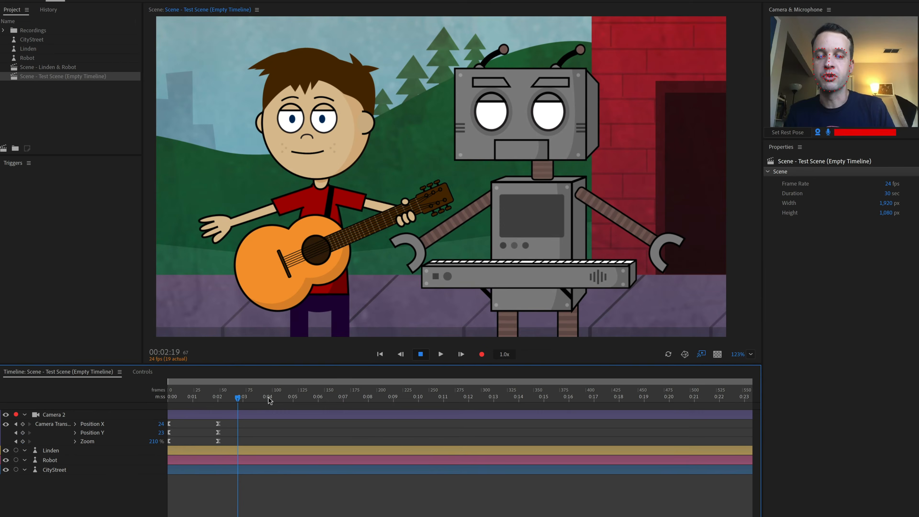
Copy the opening camera keyframes and paste them at 4 seconds
click(267, 397)
drag(268, 398, 160, 402)
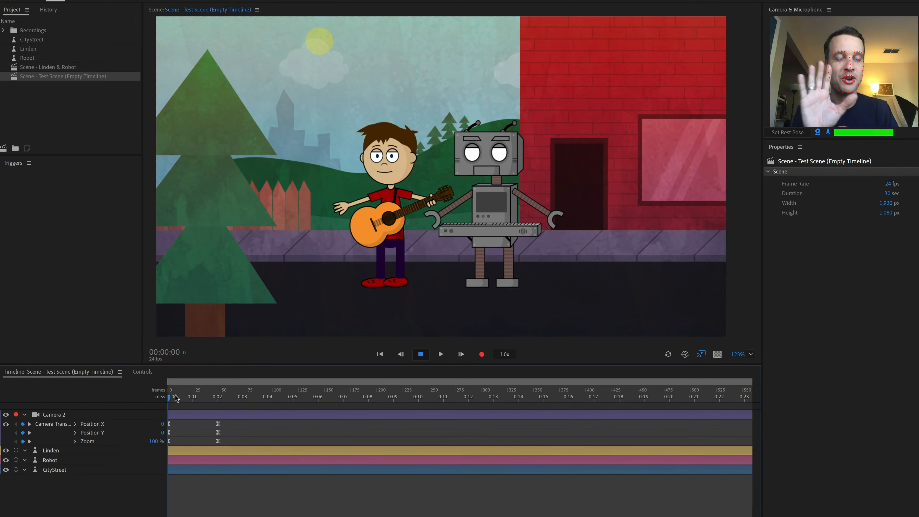
click(267, 398)
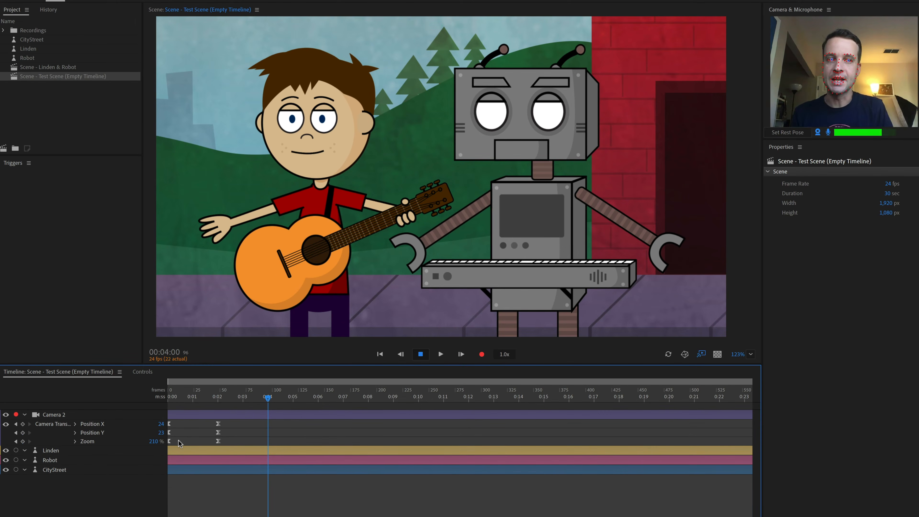
drag(179, 442, 162, 424)
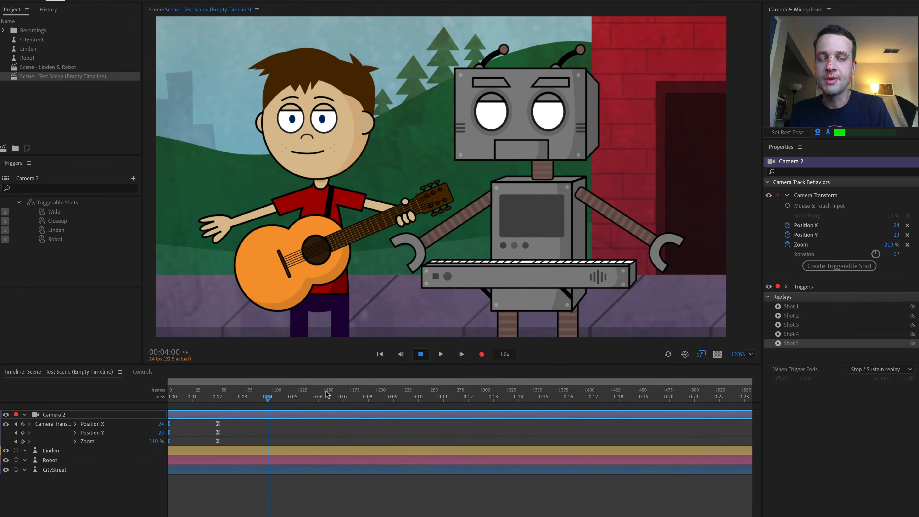
key(super+v)
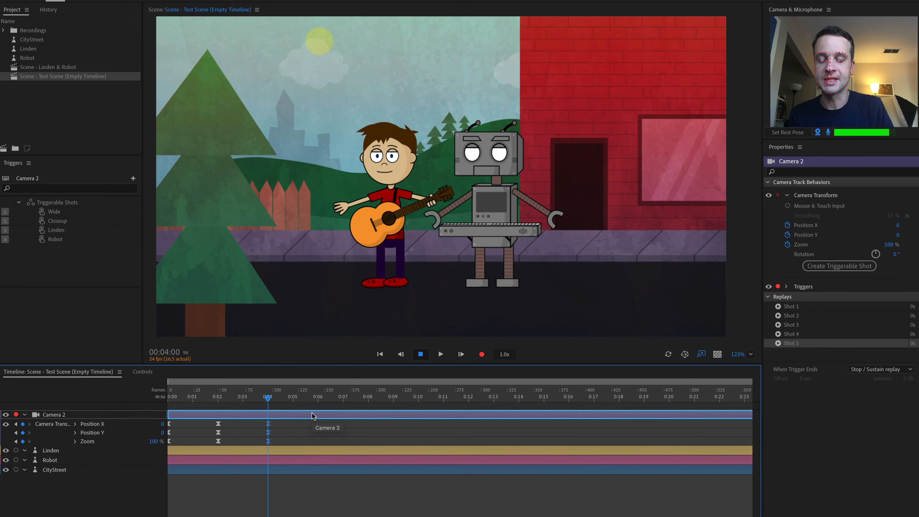
Play the timeline from the start to preview the zoom in and out
drag(269, 399, 113, 398)
key(space)
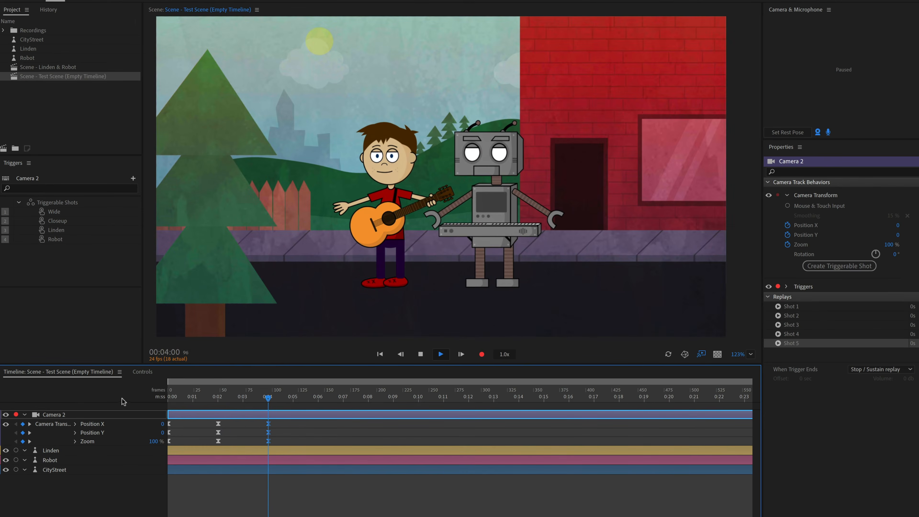
key(space)
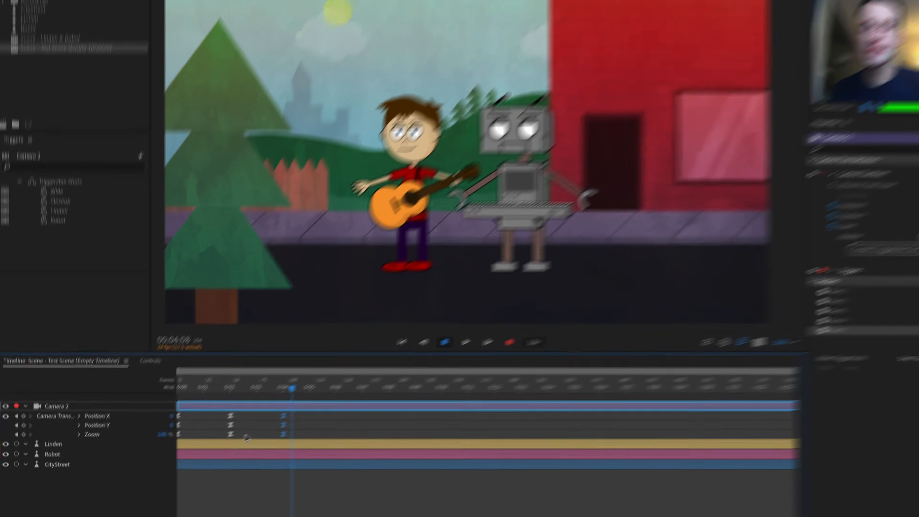
Select the keyframes at 0 and 2 seconds and create a replay and trigger from them
drag(232, 442, 169, 421)
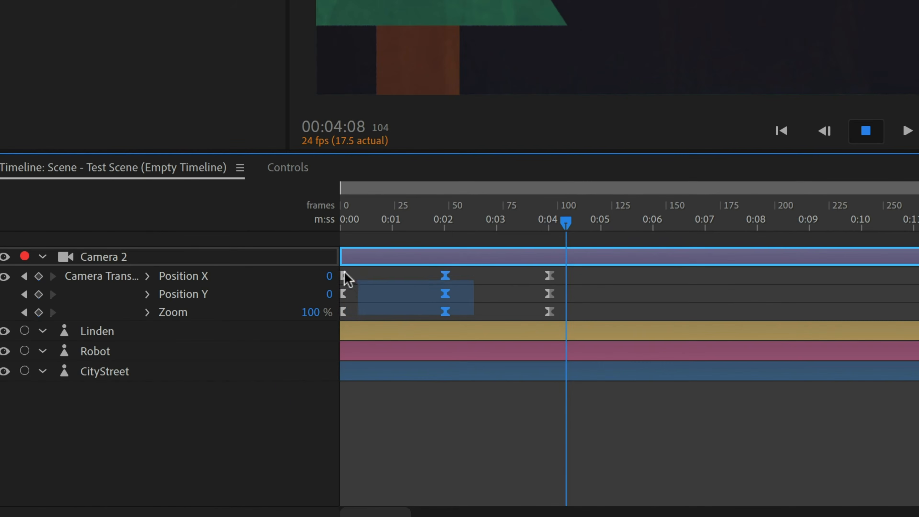
drag(344, 275, 342, 274)
right_click(445, 277)
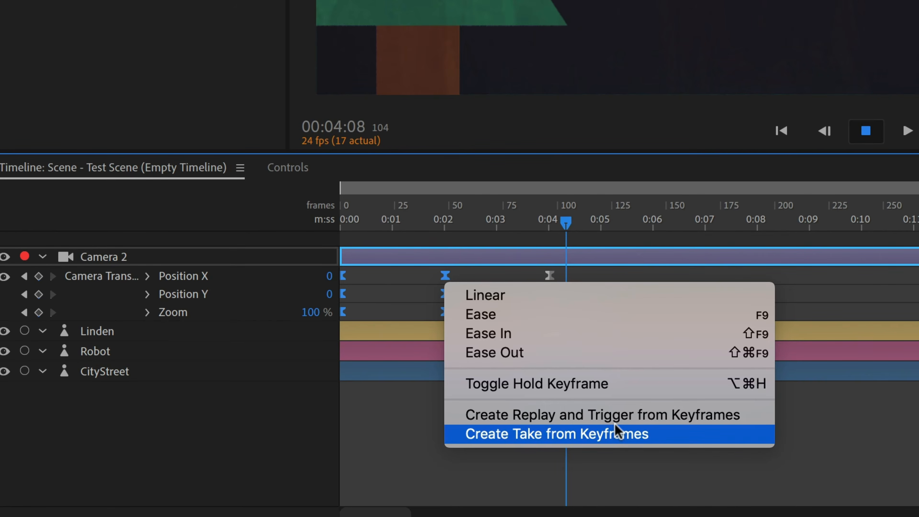
click(627, 418)
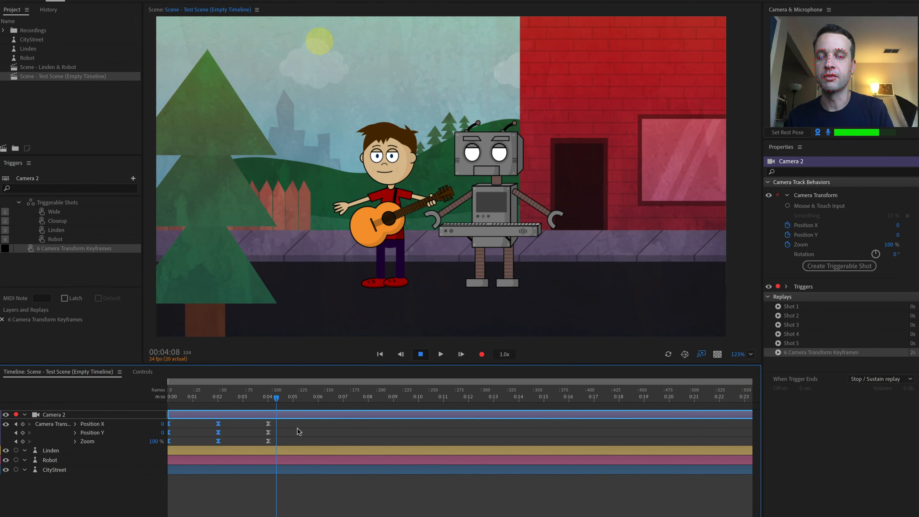
Select the keyframes at 2 and 4 seconds and create another replay and trigger from them
drag(290, 444, 219, 426)
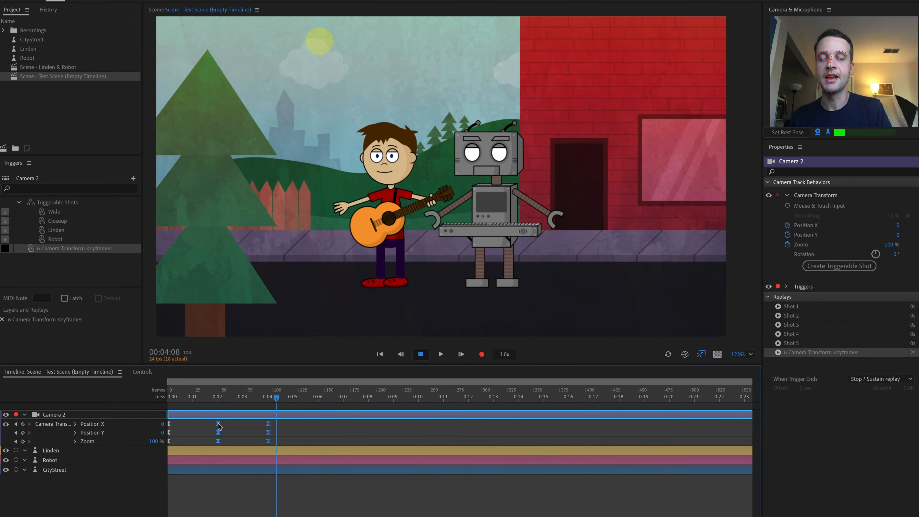
right_click(219, 425)
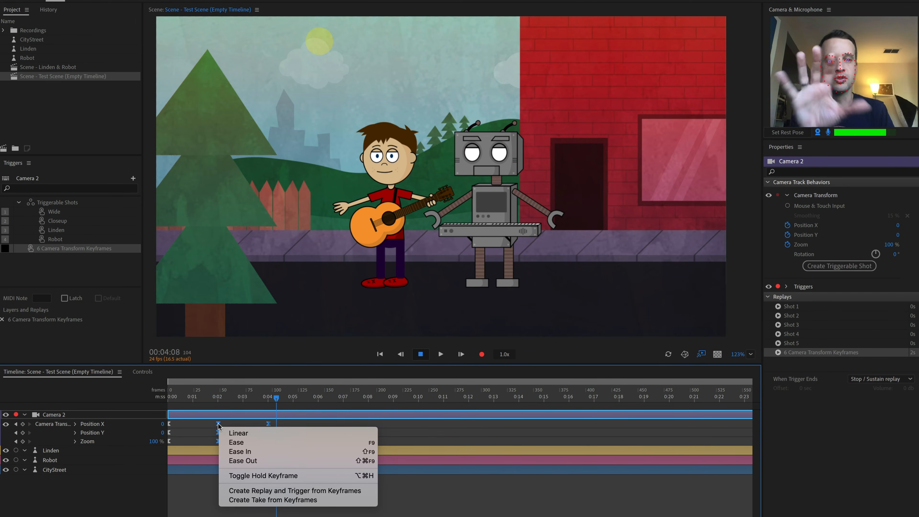
click(313, 490)
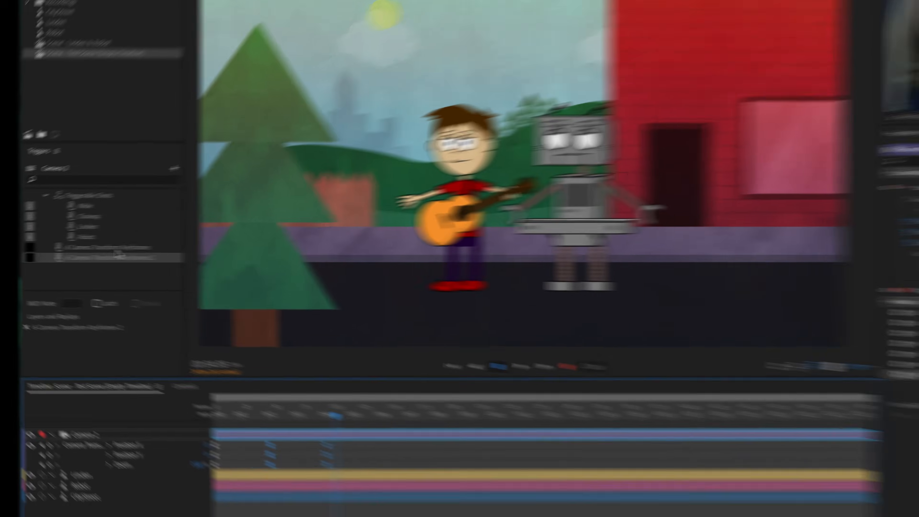
Rename the first new keyframe trigger to Zoom In
click(80, 248)
double_click(81, 249)
text(Zoom In)
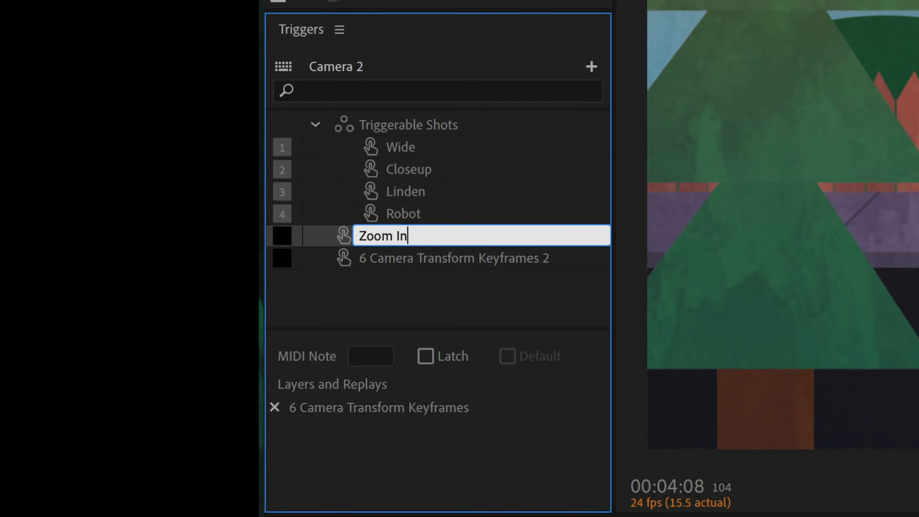
Rename the second keyframe trigger to Zoom Out
key(Return)
click(488, 257)
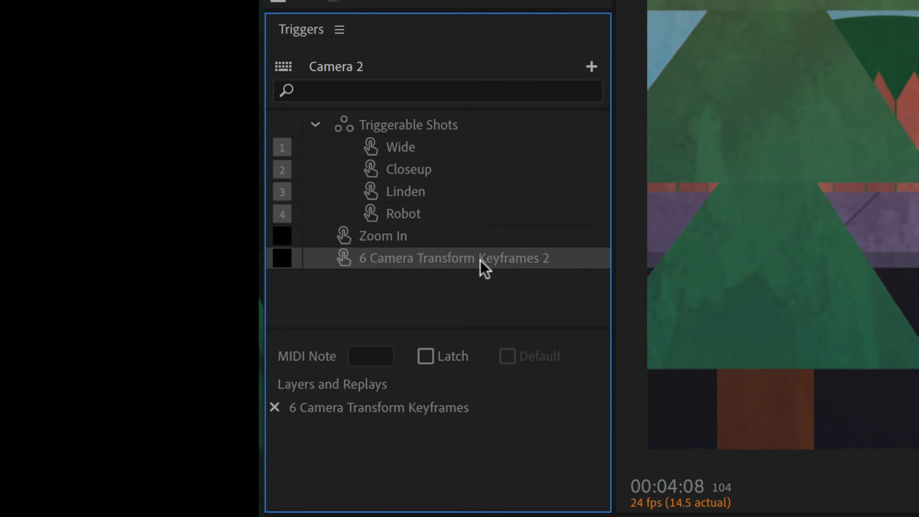
double_click(487, 256)
text(Zoom Out)
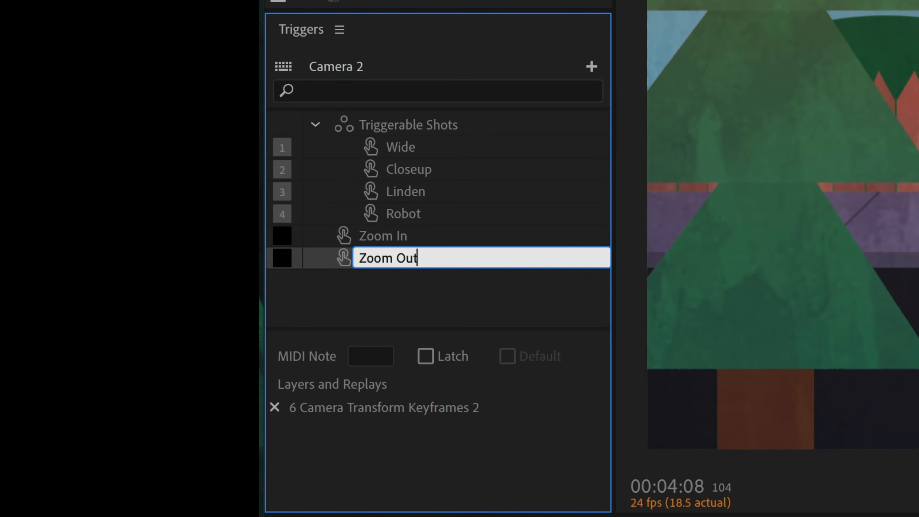
key(Return)
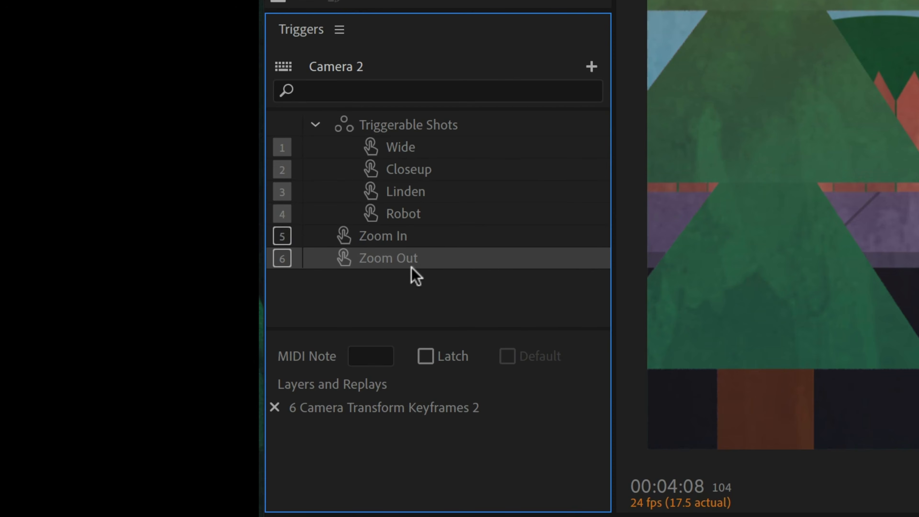
Enable Latch for the Zoom In and Zoom Out triggers and move them into Triggerable Shots after Robot
shift+click(402, 236)
click(426, 357)
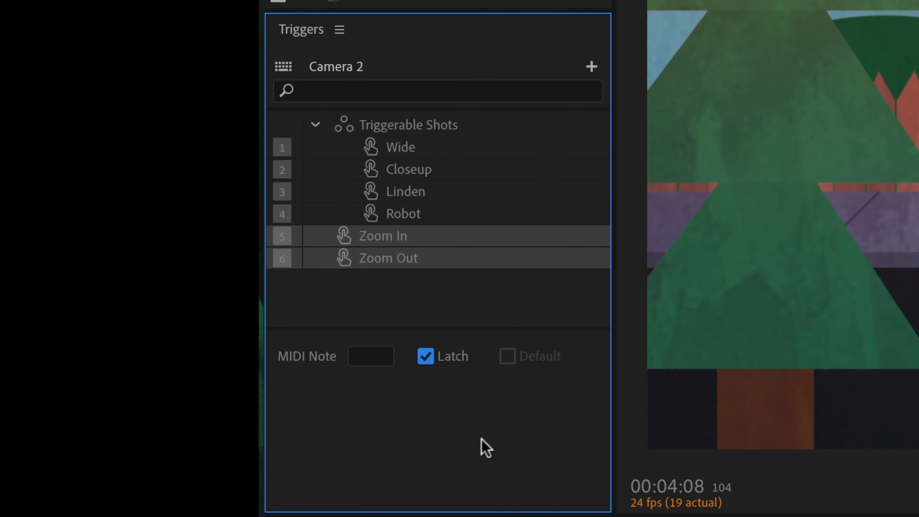
drag(396, 242, 419, 206)
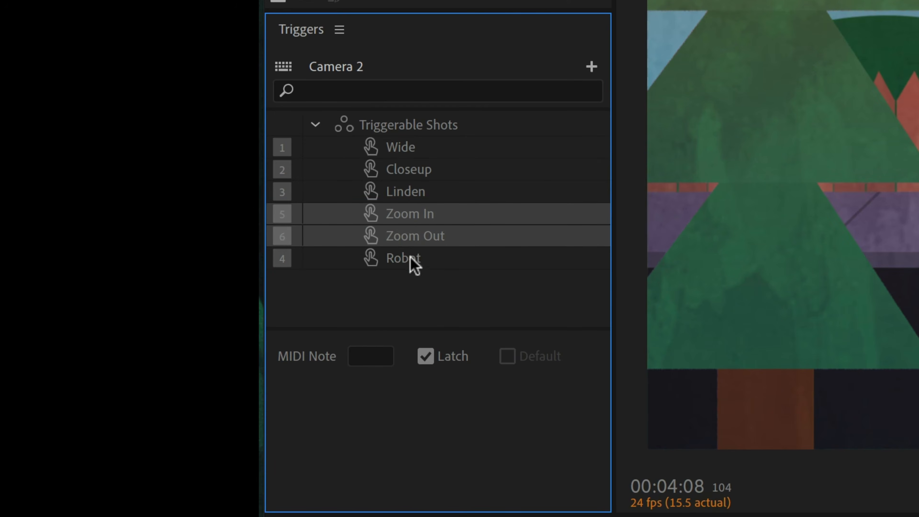
drag(410, 259, 434, 246)
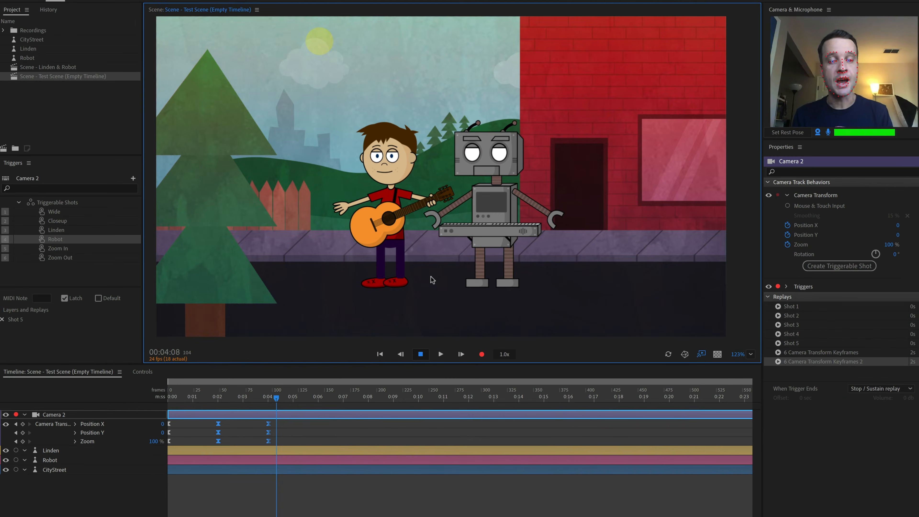
Test the Zoom In and Zoom Out triggers by firing them alternately
key(5)
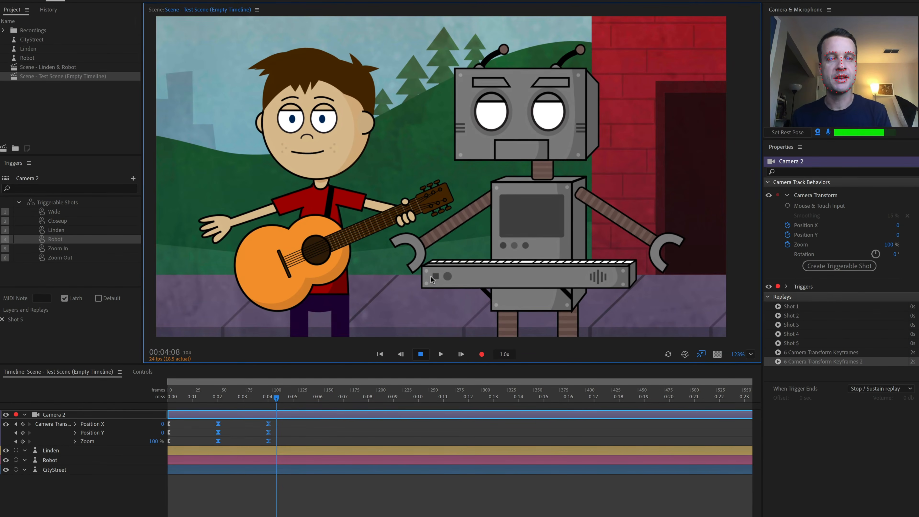
key(6)
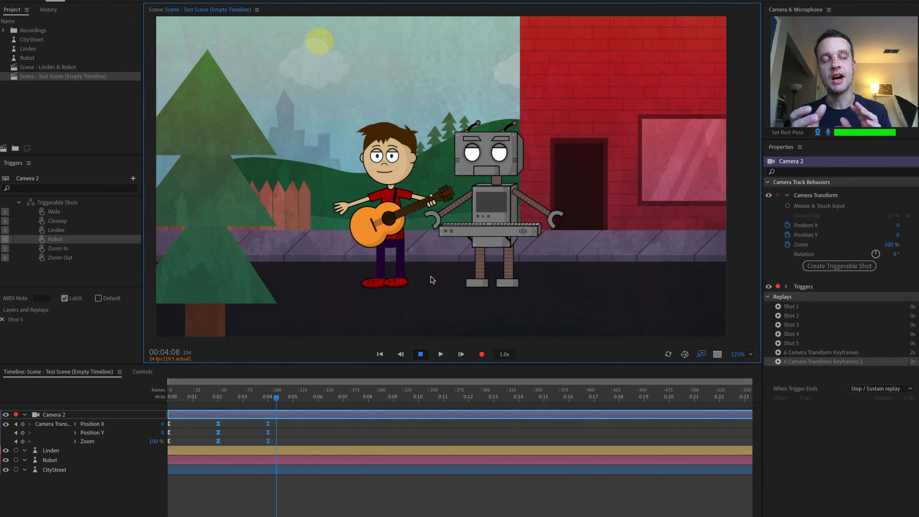
key(5)
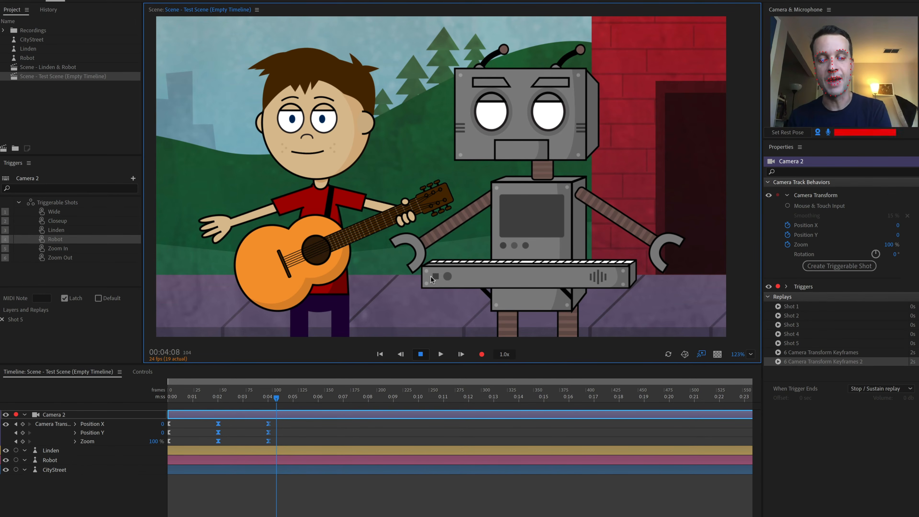
key(6)
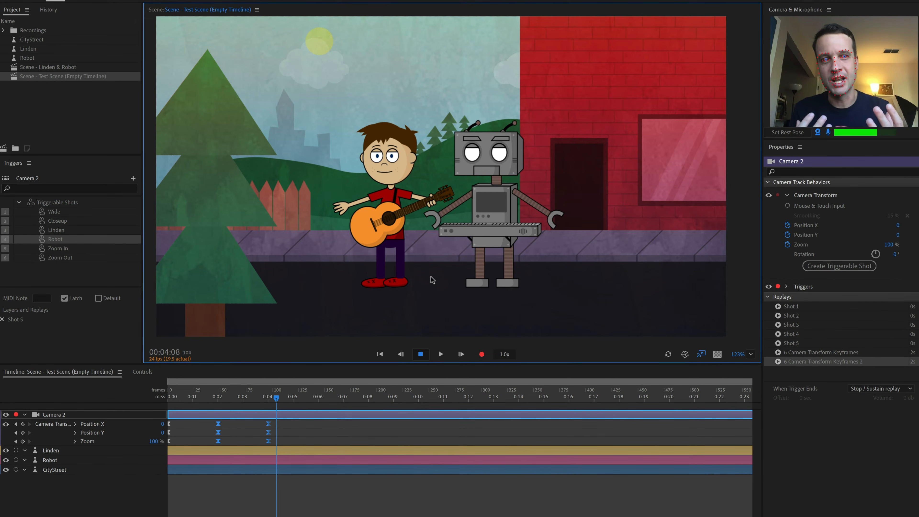
Select all the Camera 2 zoom keyframes across the timeline and create a replay and trigger from them
drag(892, 245, 900, 243)
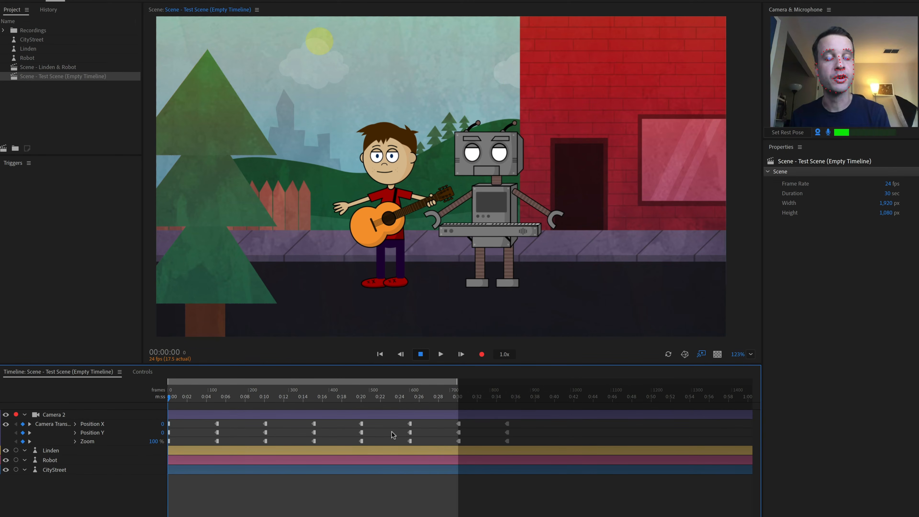
click(238, 396)
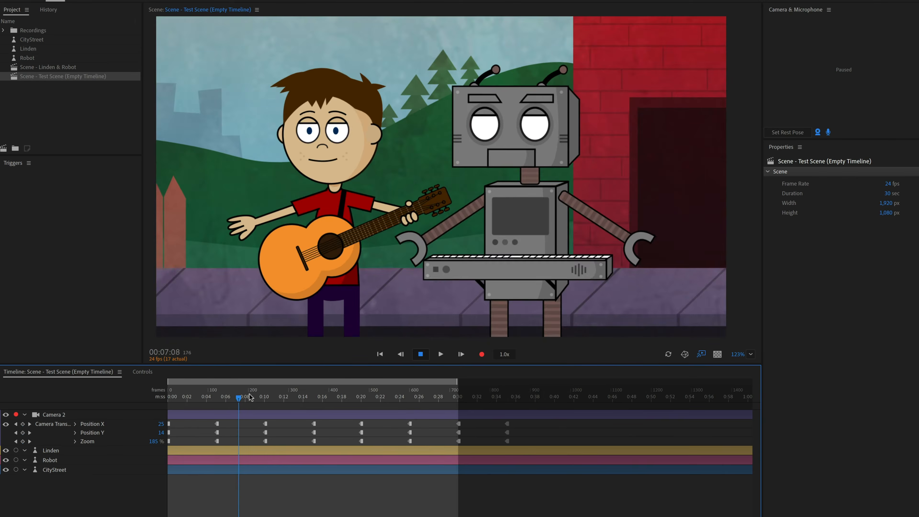
drag(249, 394, 137, 397)
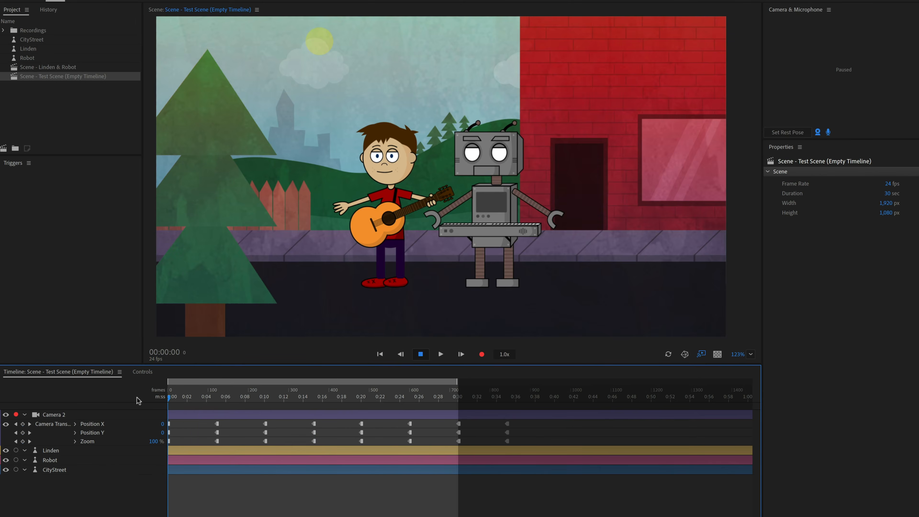
drag(521, 421, 169, 448)
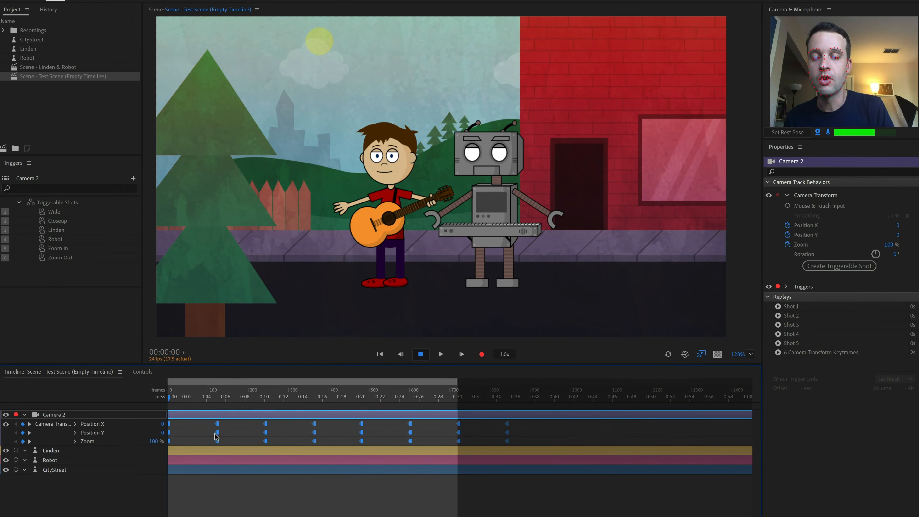
right_click(217, 435)
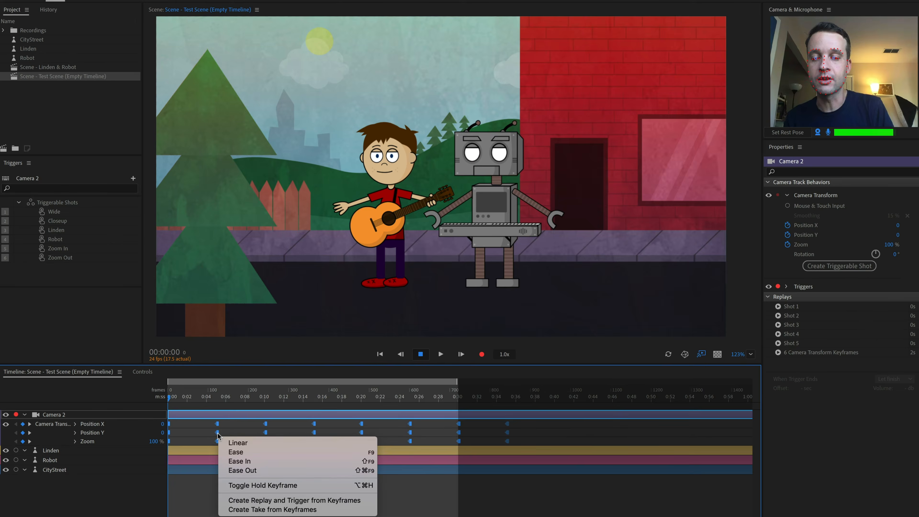
click(309, 502)
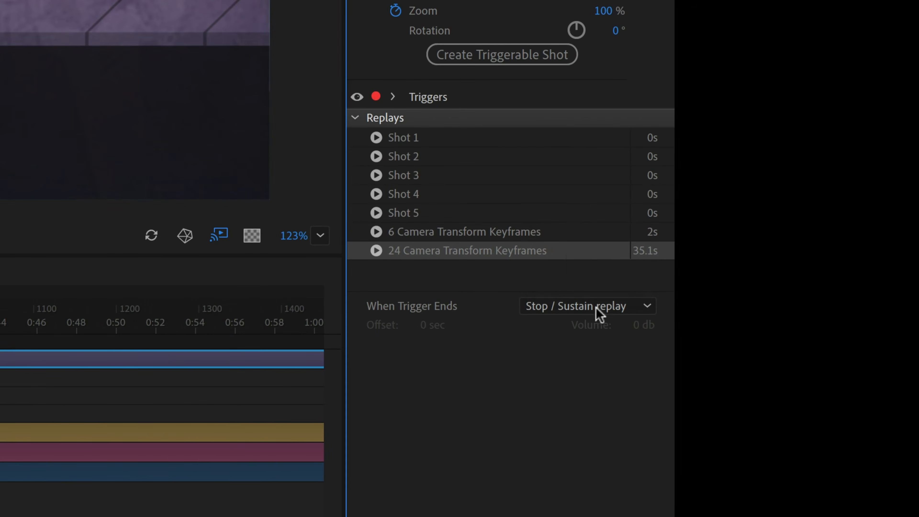
Set the new replay to Let replay finish when its trigger ends, fire trigger 7, and enable its Latch
click(606, 308)
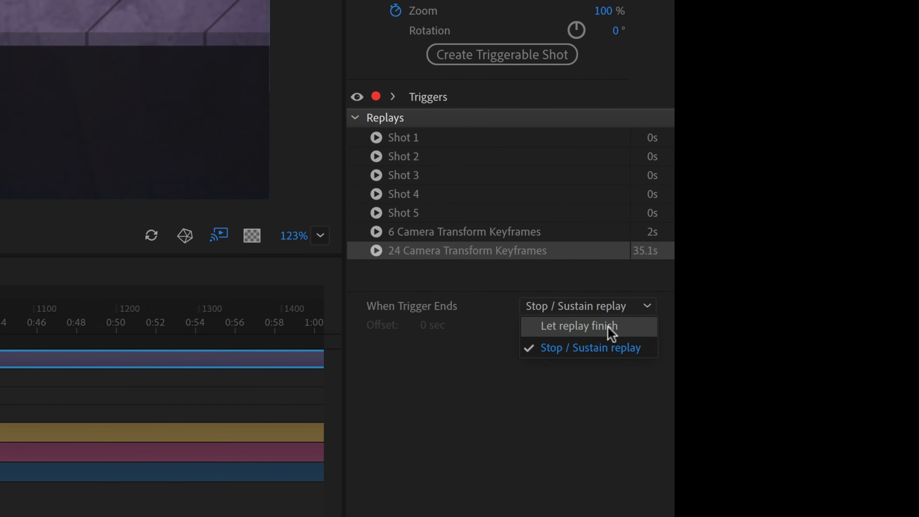
click(611, 327)
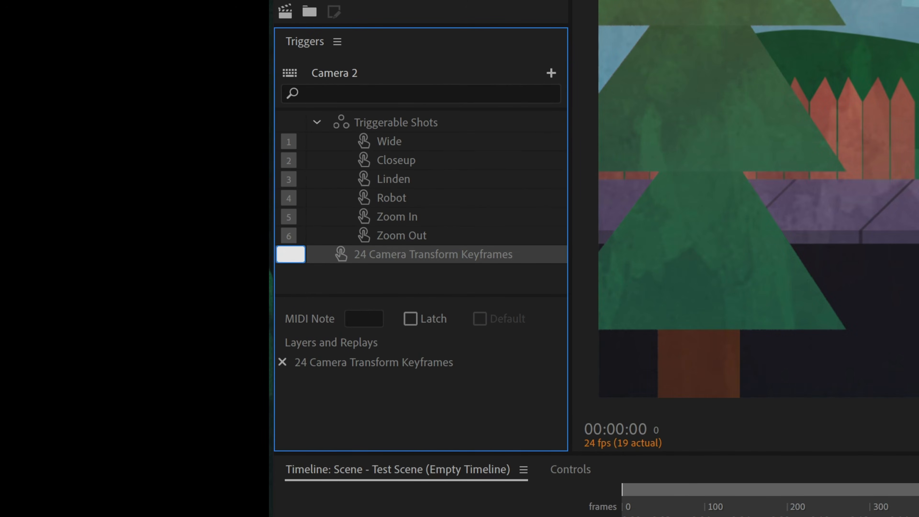
key(7)
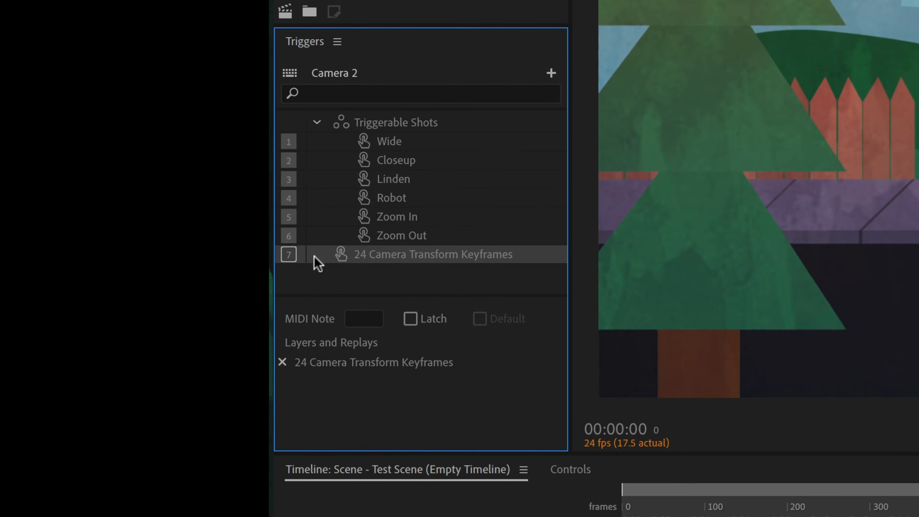
click(410, 319)
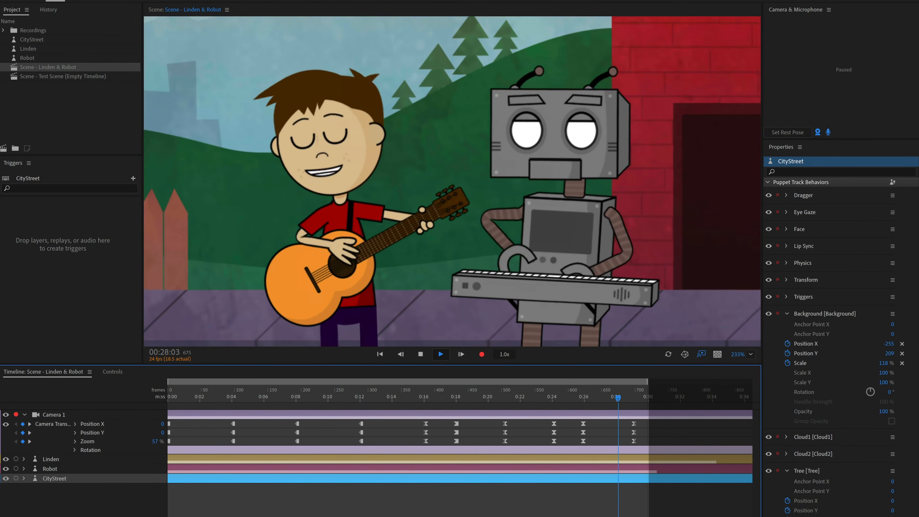
Play the Linden & Robot scene and inspect the CityStreet puppet's keyframed layers in the timeline
key(space)
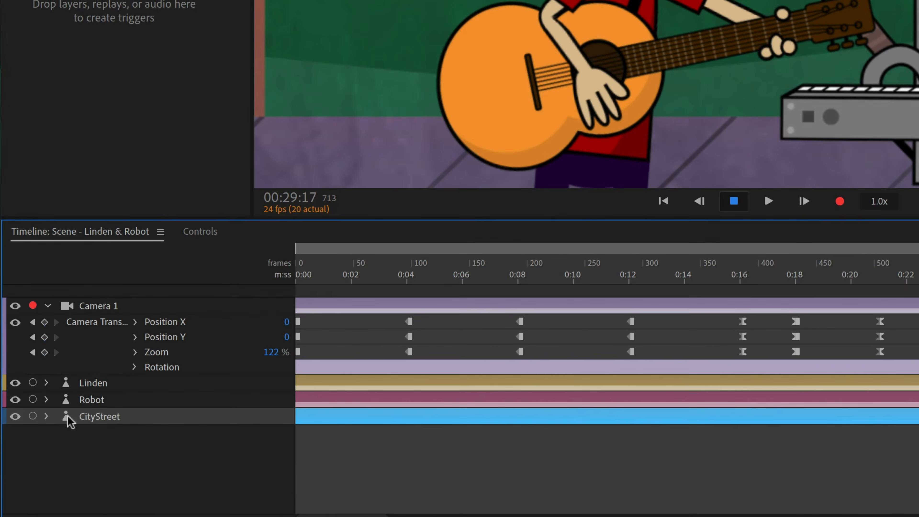
click(46, 416)
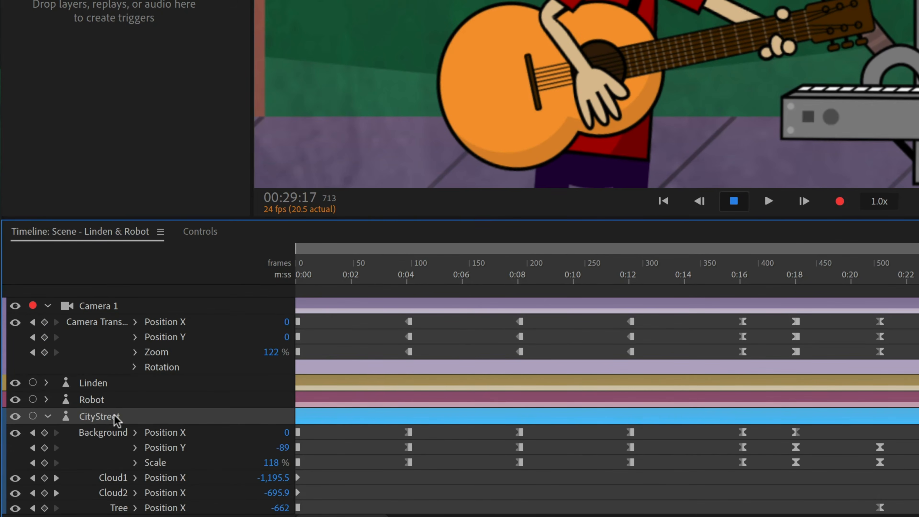
click(15, 416)
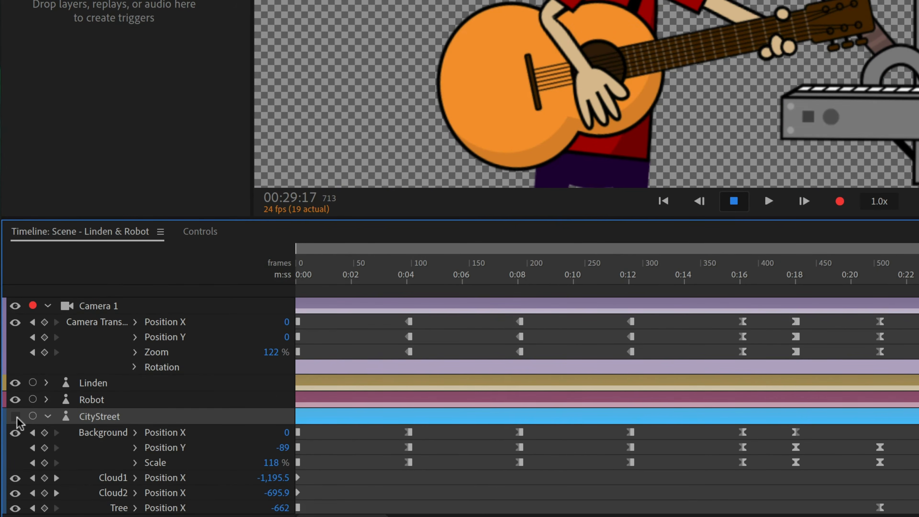
click(15, 416)
scroll(544, 451, down, 1)
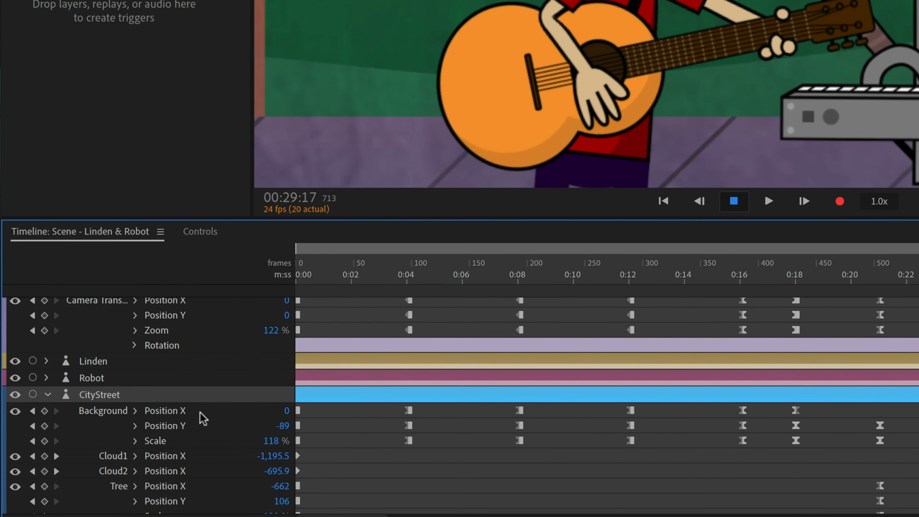
scroll(182, 478, down, 1)
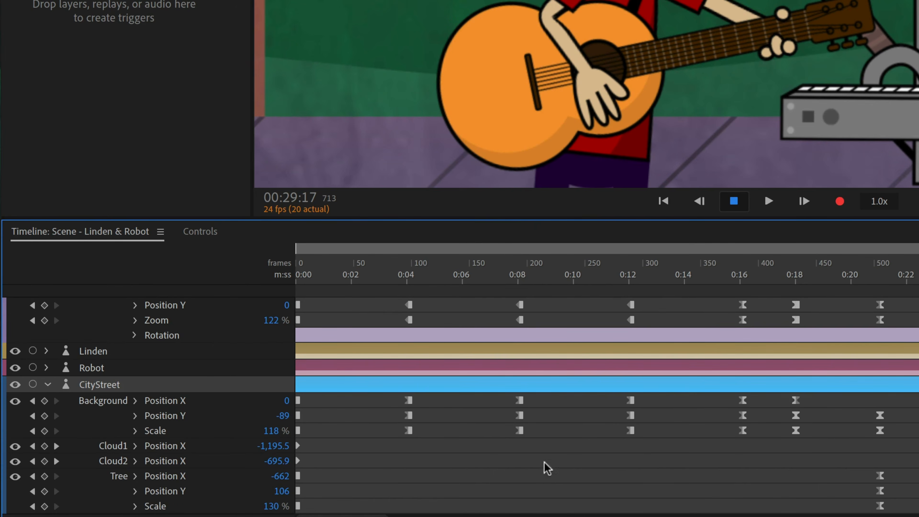
Open the CityStreet puppet in Rig mode and review its Tree, Street, Cloud and Background layers
double_click(108, 386)
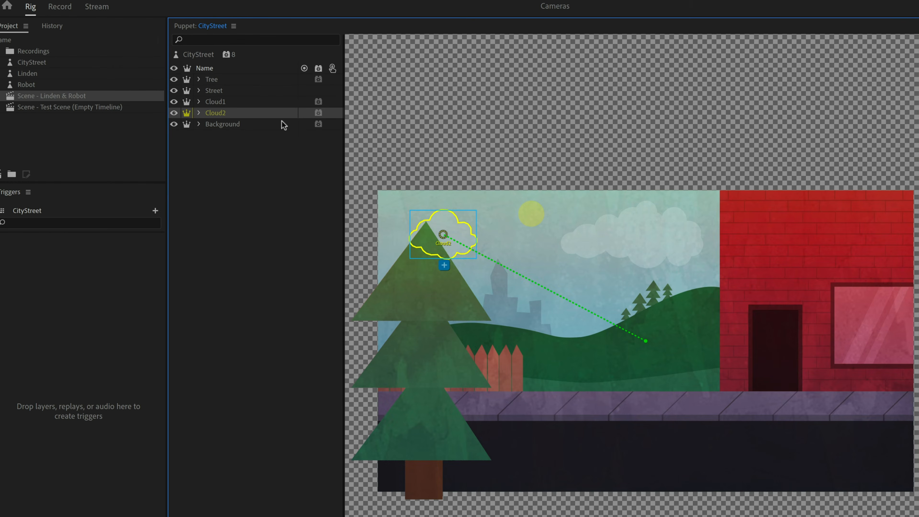
click(52, 62)
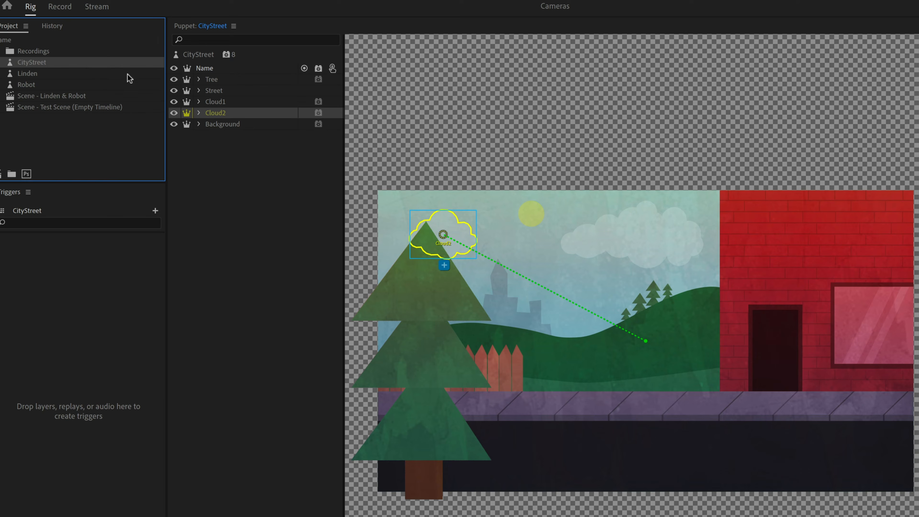
click(222, 80)
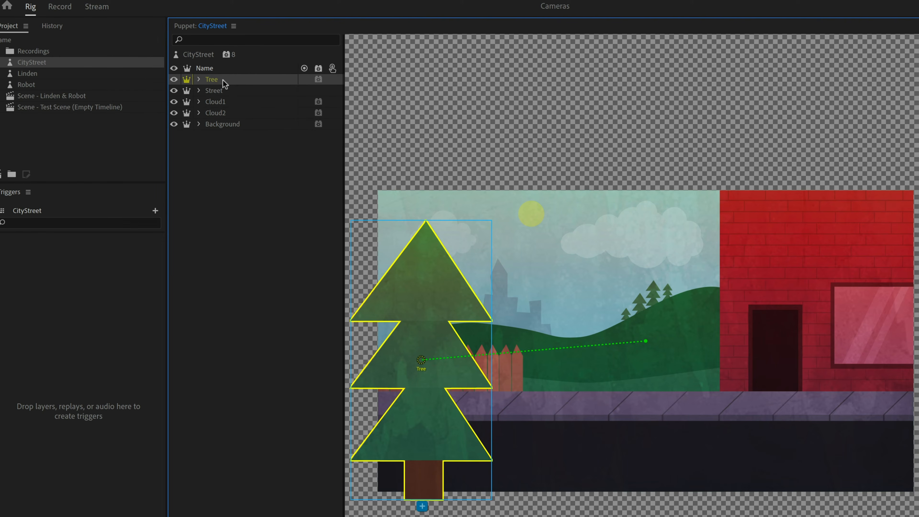
click(222, 90)
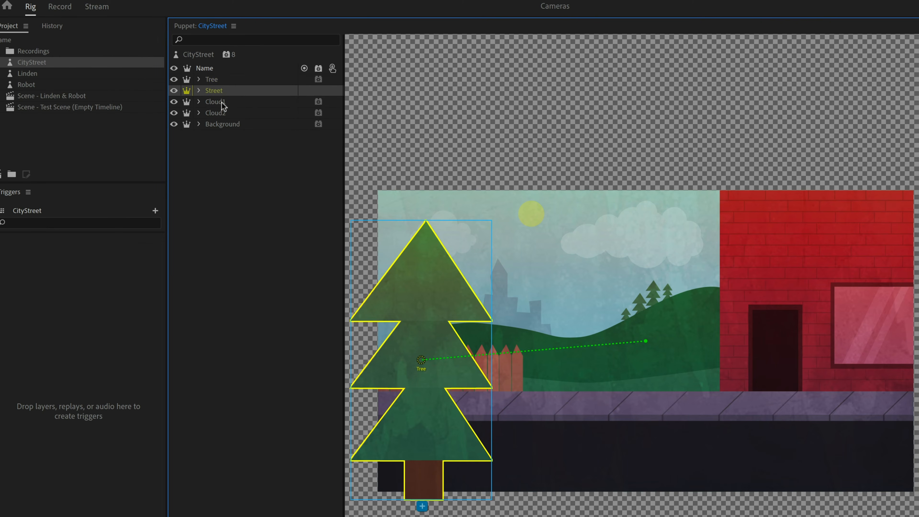
click(222, 105)
click(222, 112)
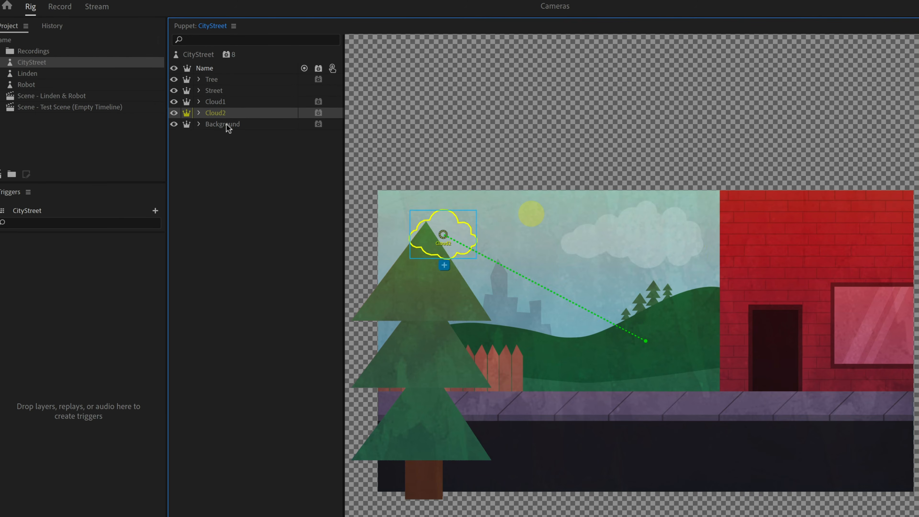
click(226, 124)
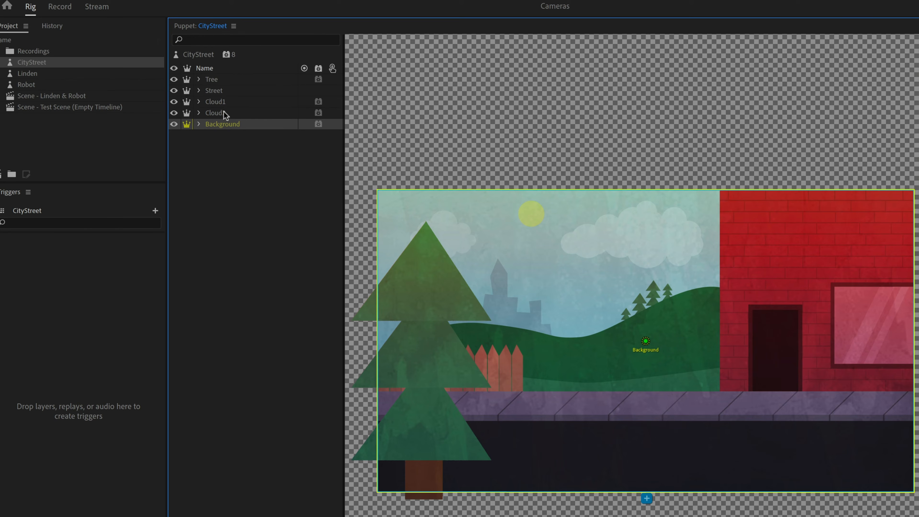
shift+click(223, 104)
Add a Transform behavior to the Tree layer
super+click(220, 80)
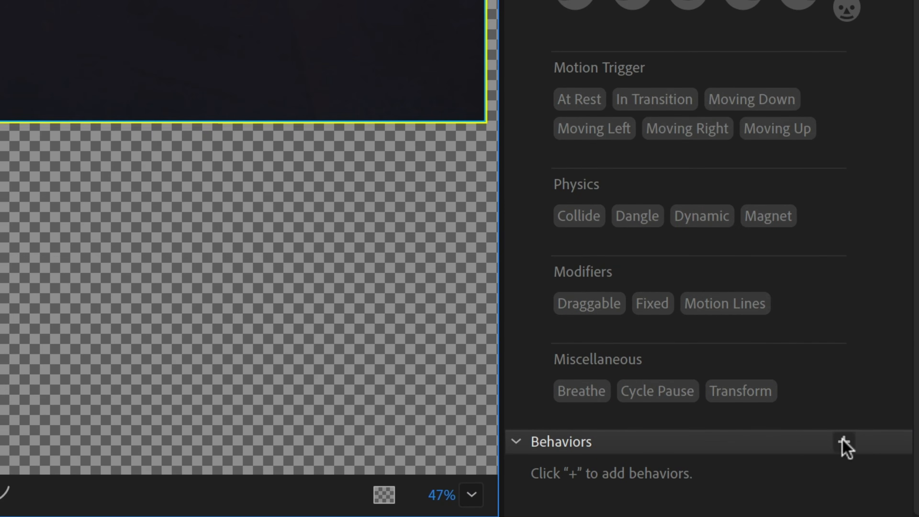
click(844, 442)
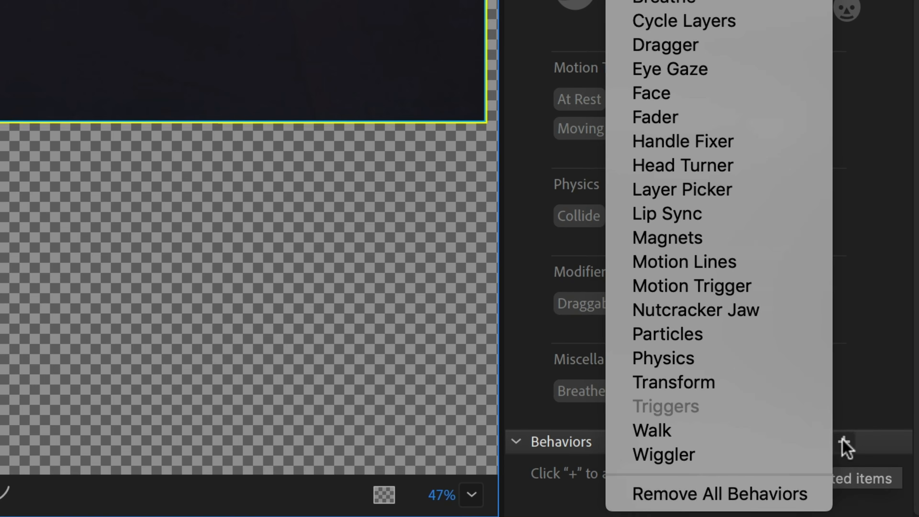
click(762, 387)
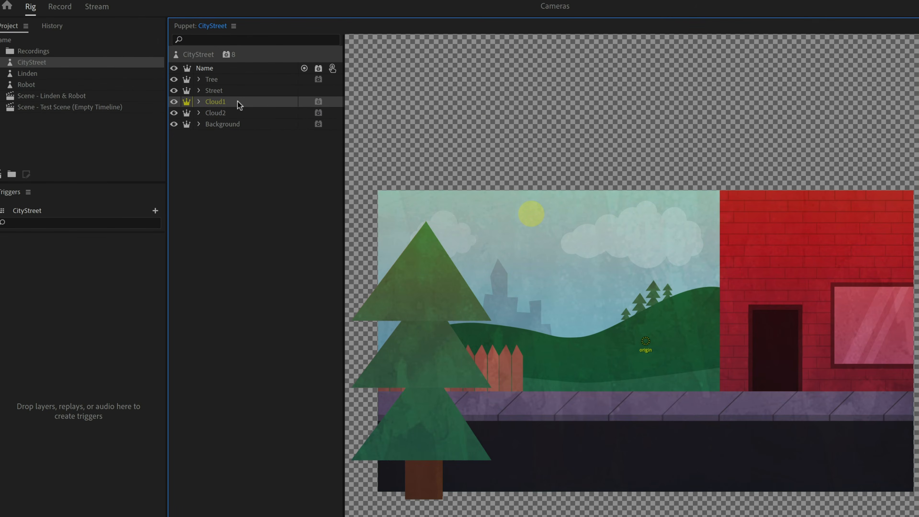
Rename the Transform behavior on the Cloud1 layer to Cloud1
click(236, 103)
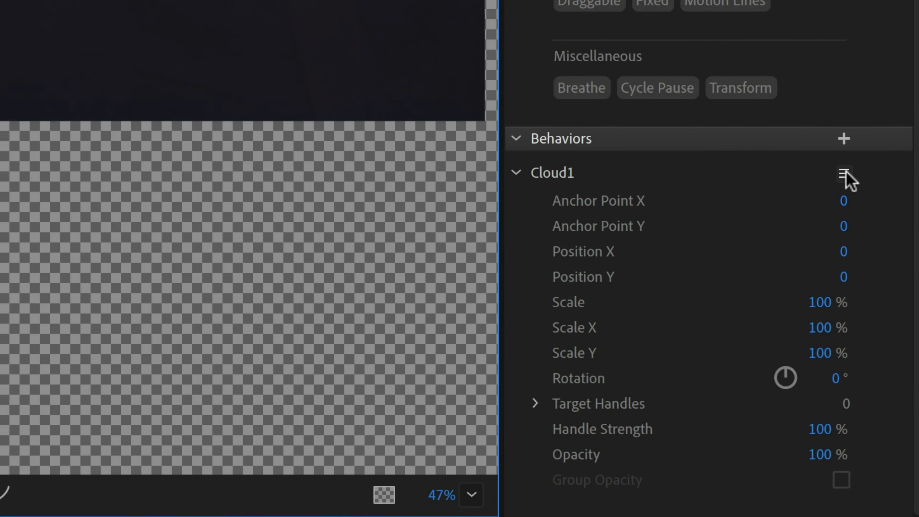
click(845, 174)
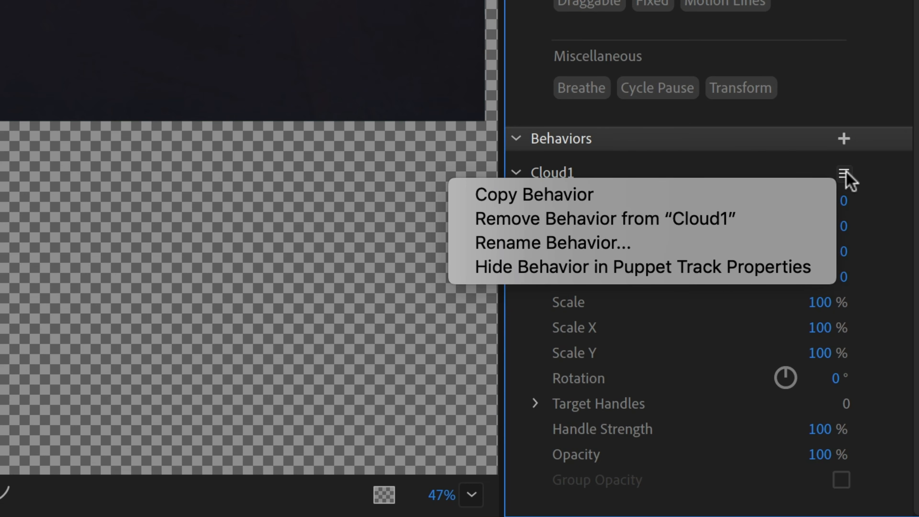
click(746, 253)
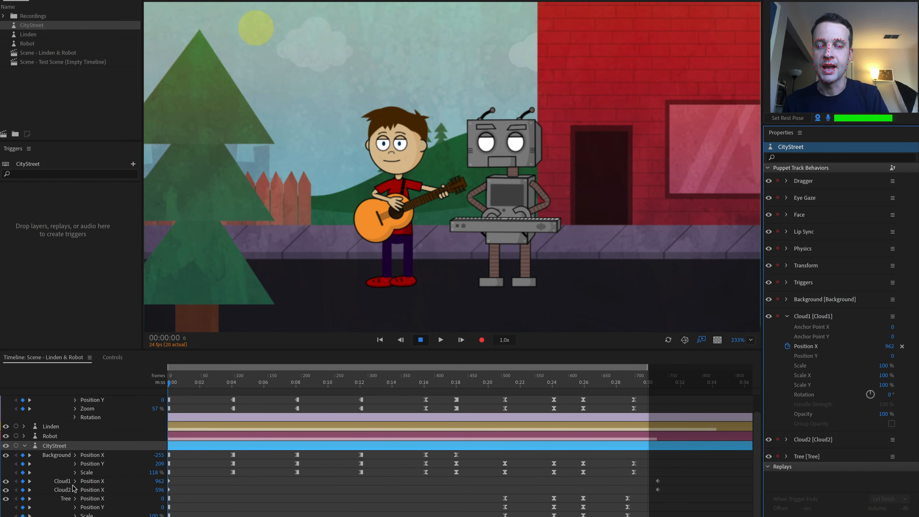
Play the scene from near the start to review the Cloud1, Cloud2 and Tree position tracks
click(30, 481)
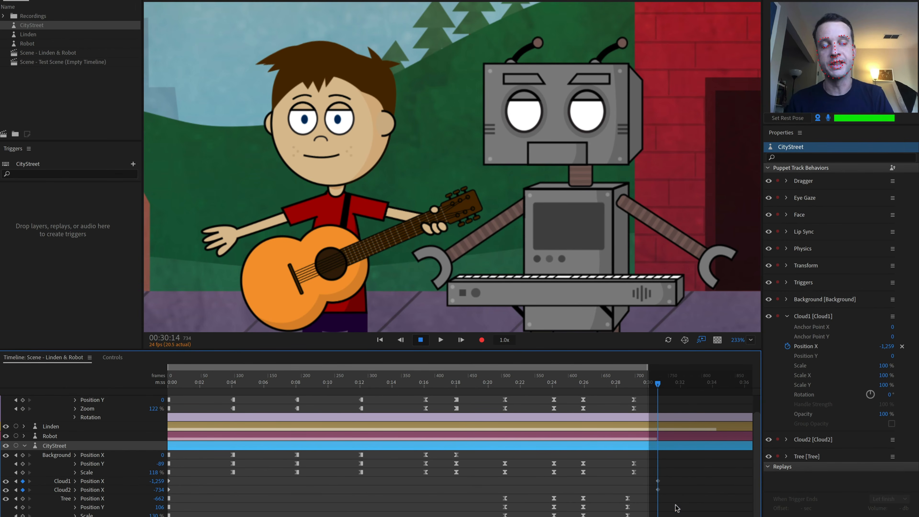
drag(221, 382, 187, 383)
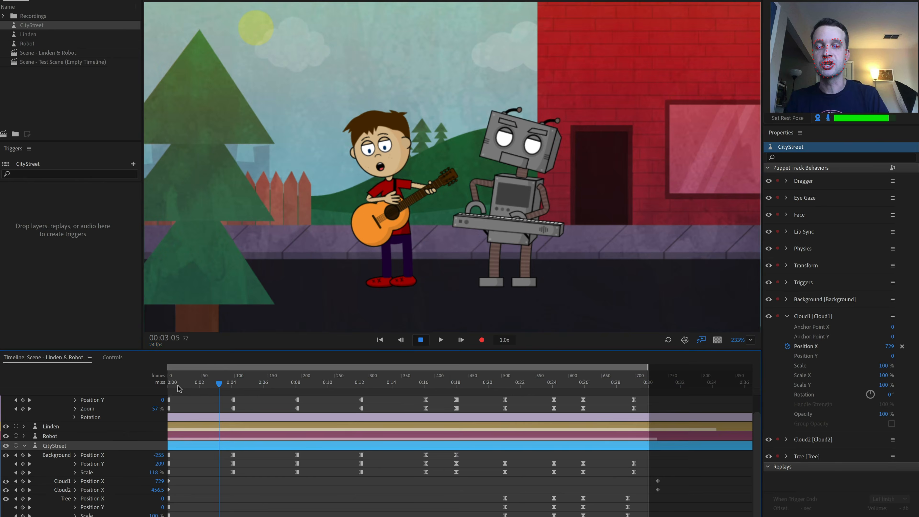
key(space)
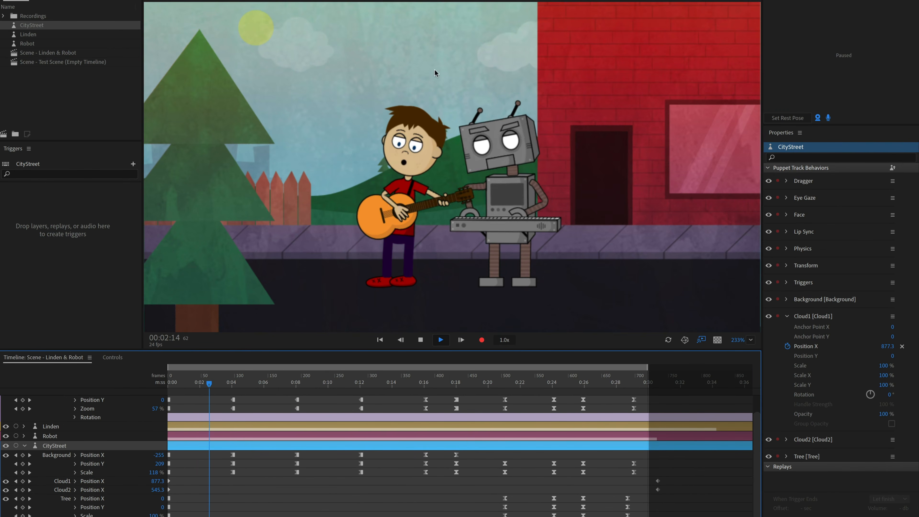
key(space)
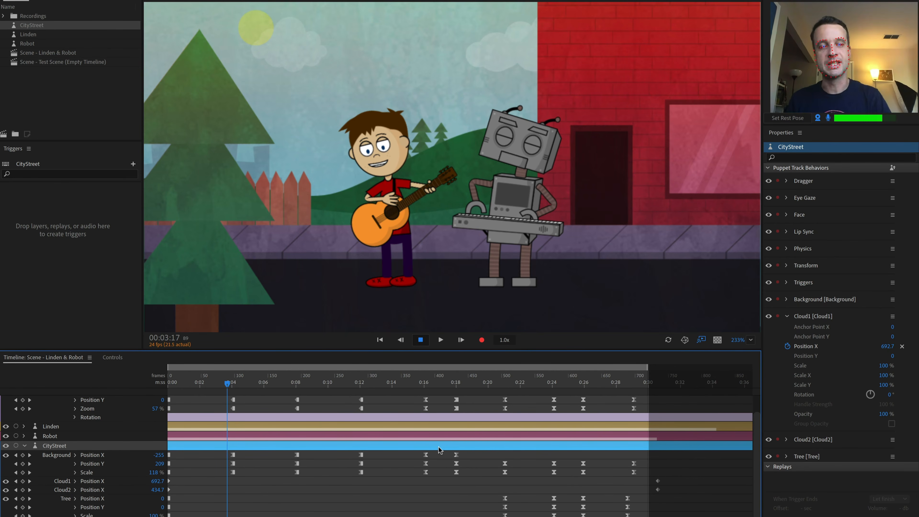
Scrub the timeline between about 0:21 and 0:24 to examine the zoom and layer keyframes
click(504, 383)
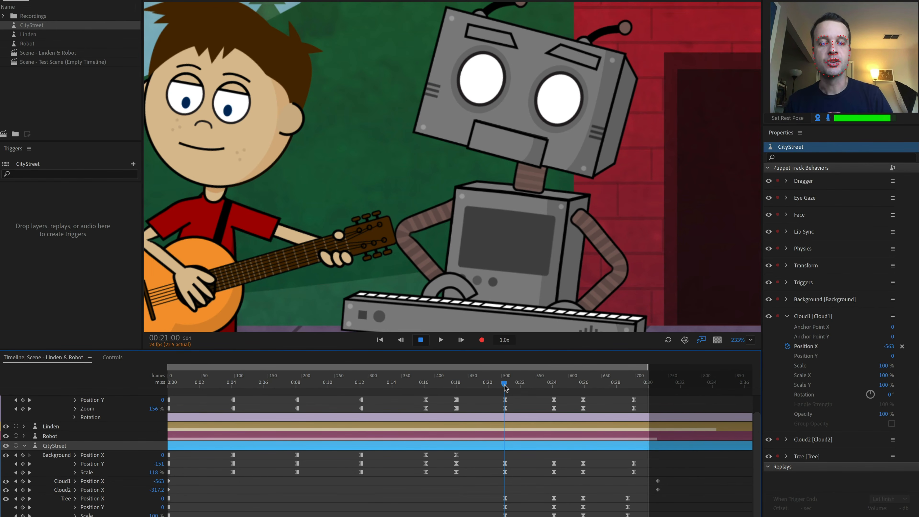
drag(505, 388, 543, 396)
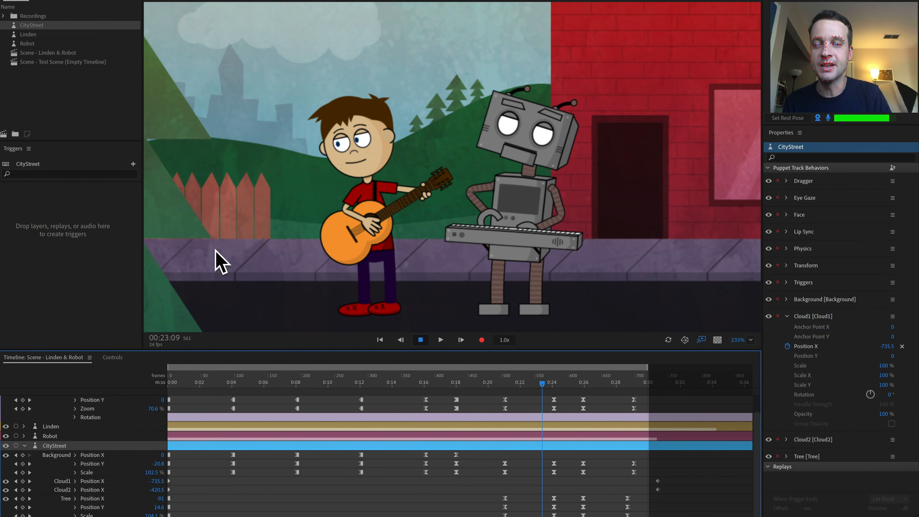
mouse_move(543, 384)
mouse_down()
mouse_move(551, 387)
mouse_move(523, 391)
mouse_move(551, 387)
mouse_up()
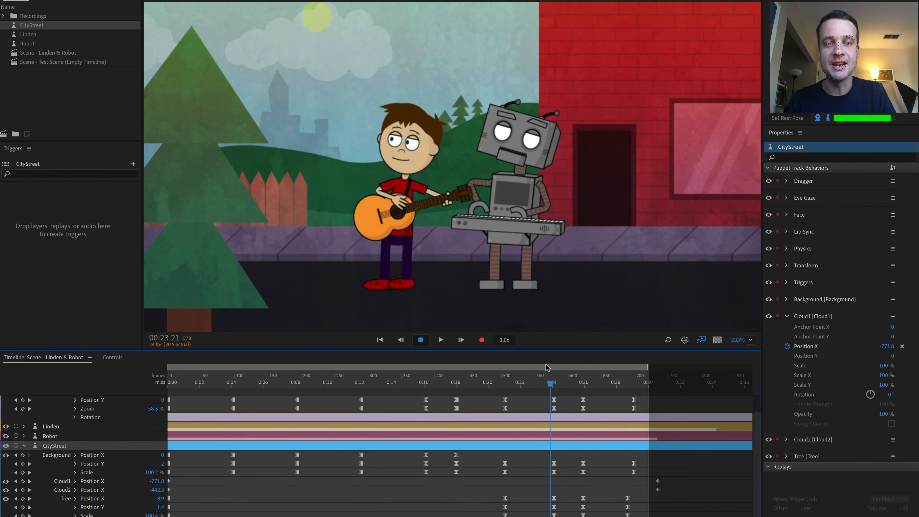
click(552, 385)
drag(552, 386, 510, 397)
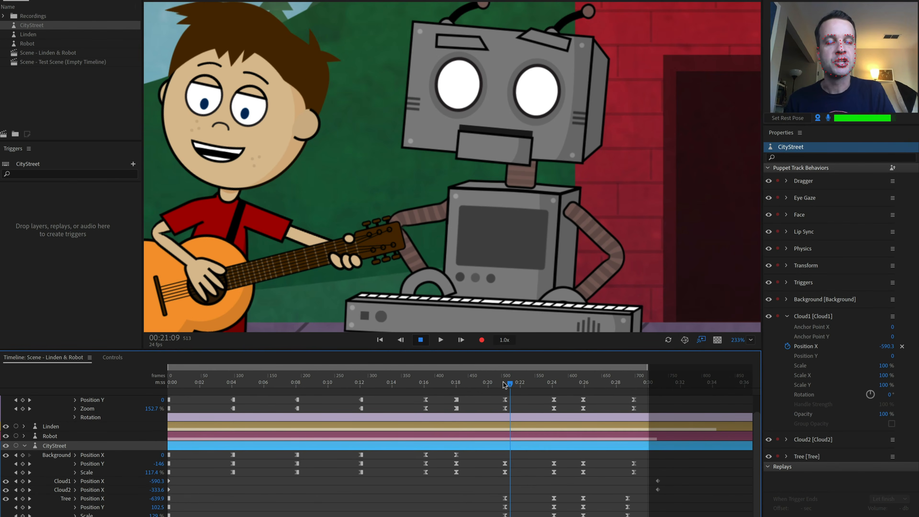
drag(504, 384, 551, 385)
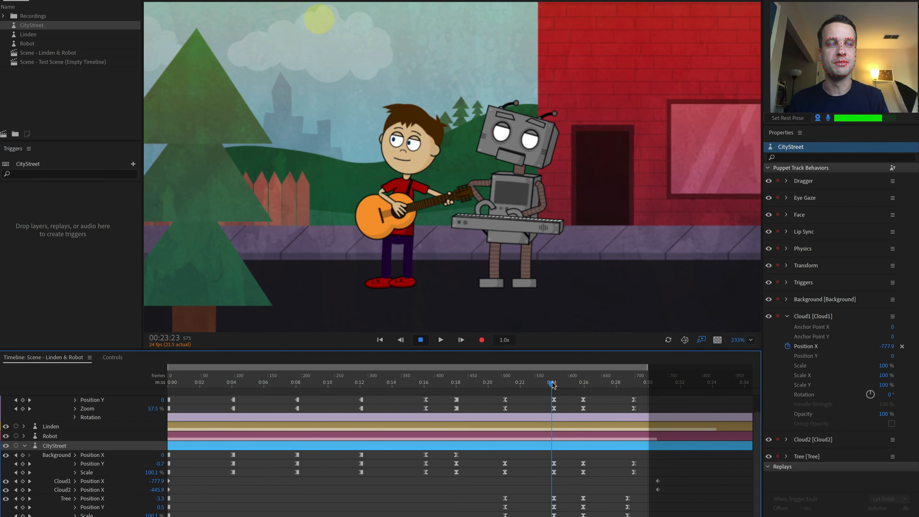
mouse_move(553, 384)
mouse_down()
mouse_move(506, 382)
mouse_move(555, 383)
mouse_move(513, 397)
mouse_move(553, 394)
mouse_up()
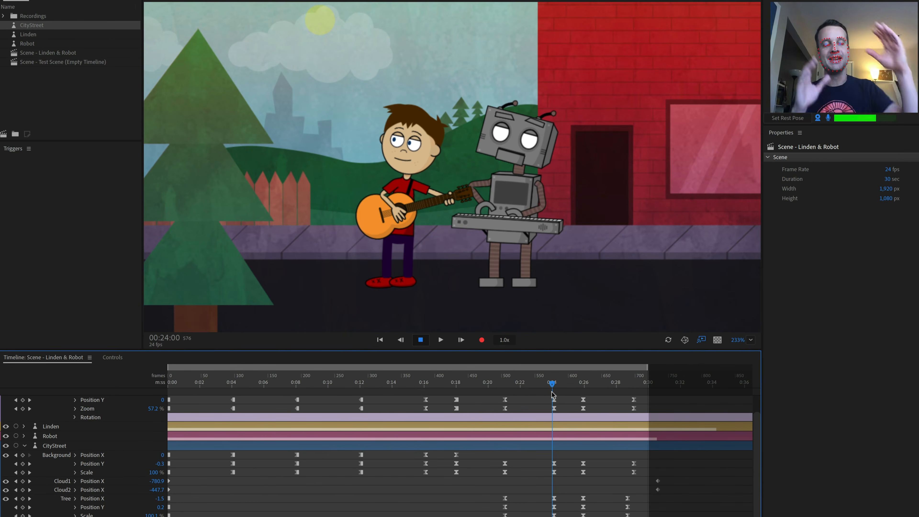